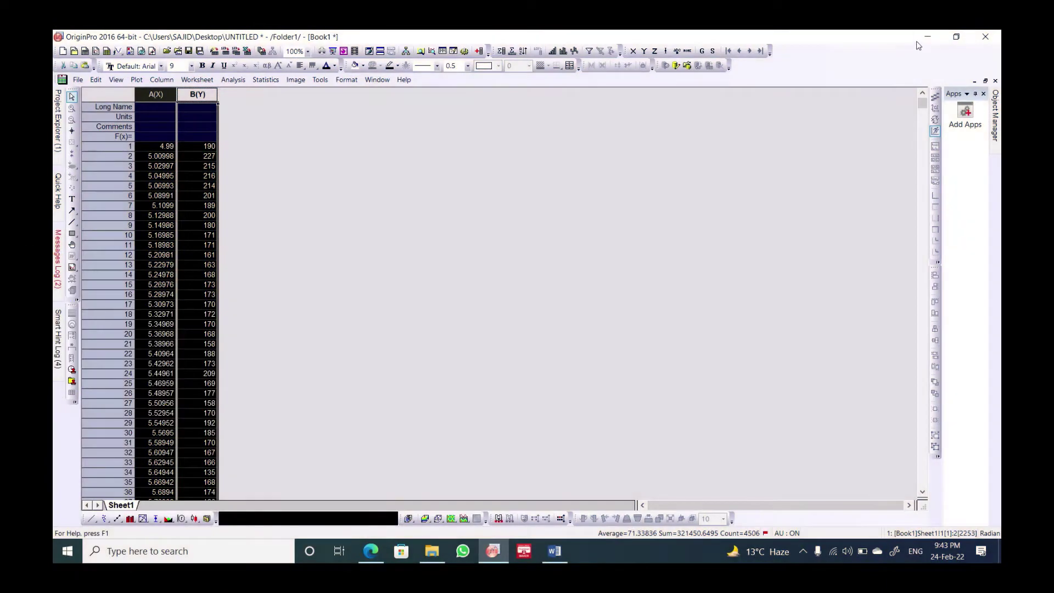
Re-maximize the Book1 workbook and clear its current column selection
left_click(983, 82)
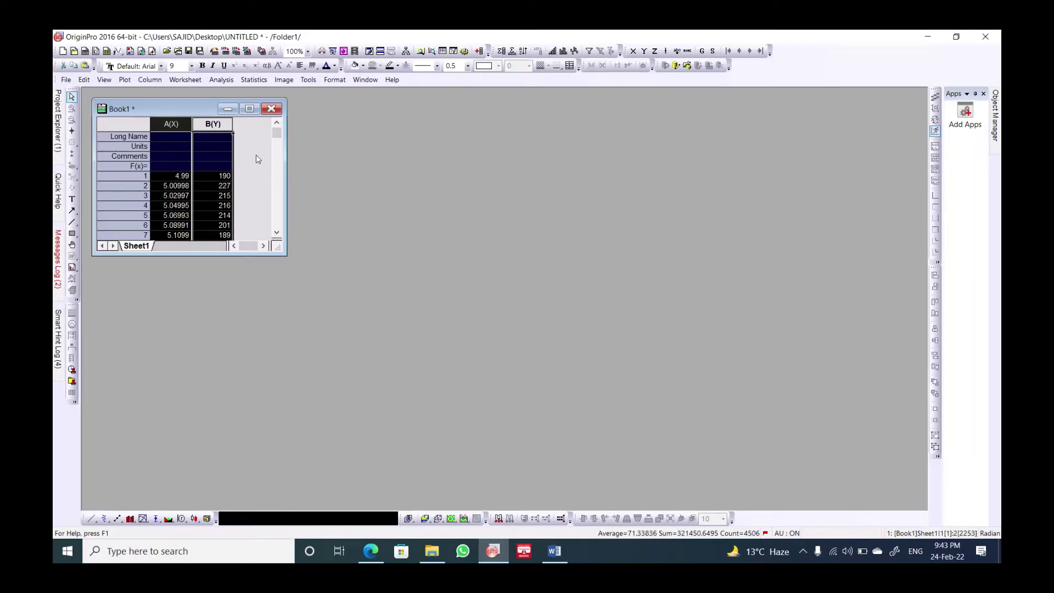
left_click(252, 111)
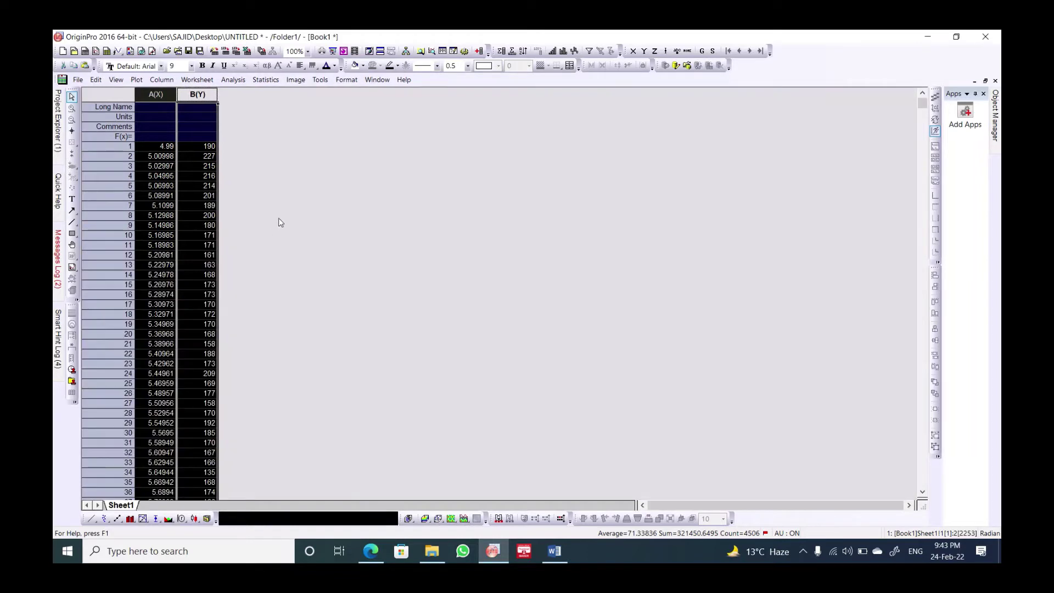
left_click(266, 208)
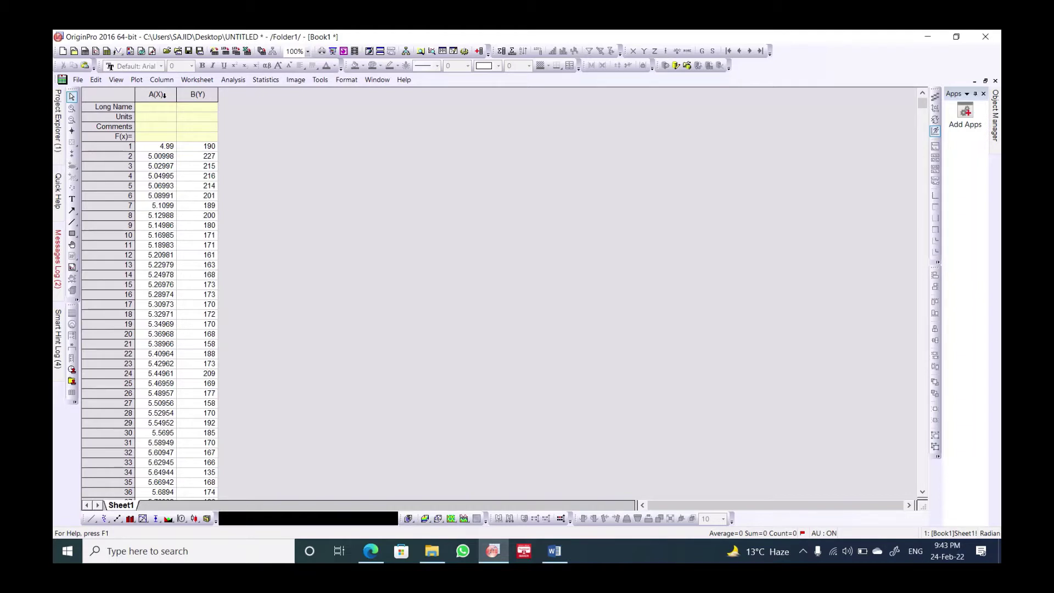
Plot column B against A(X) as a line graph and select the X-axis tick labels
left_click(157, 94)
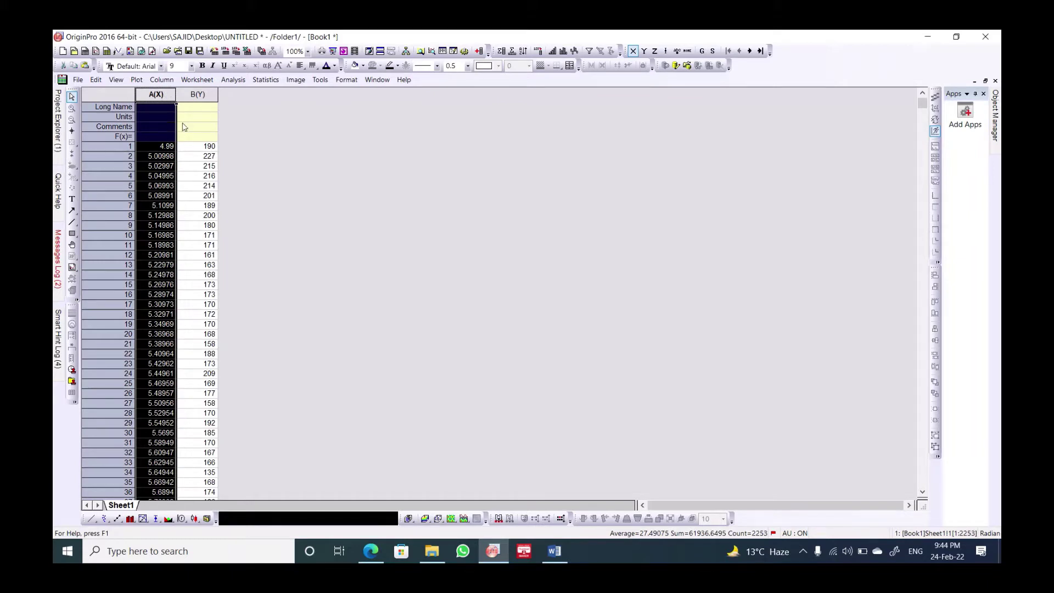
left_click(198, 95, "shift")
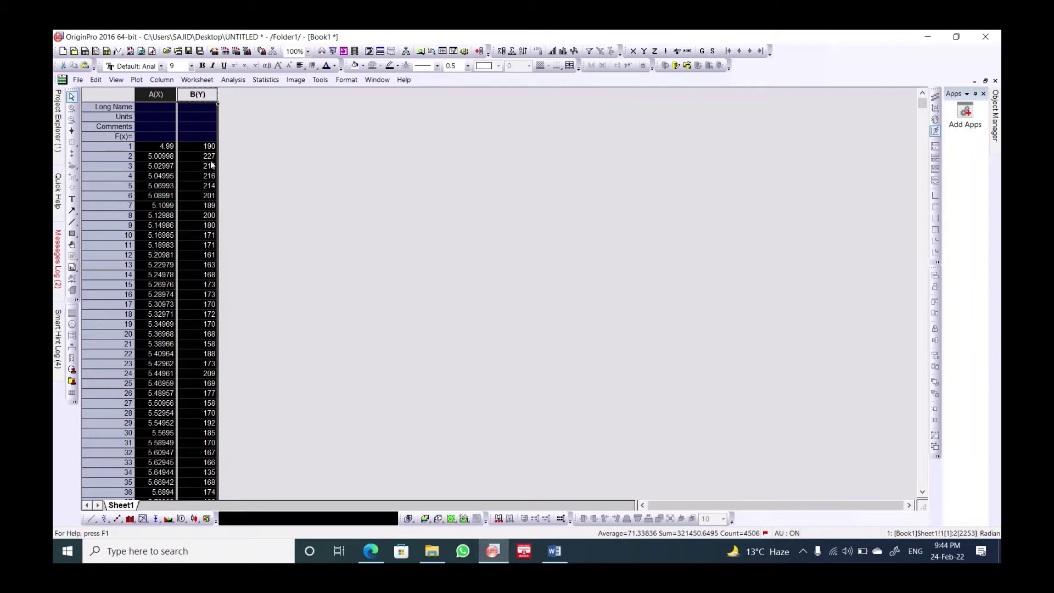
left_click(92, 519)
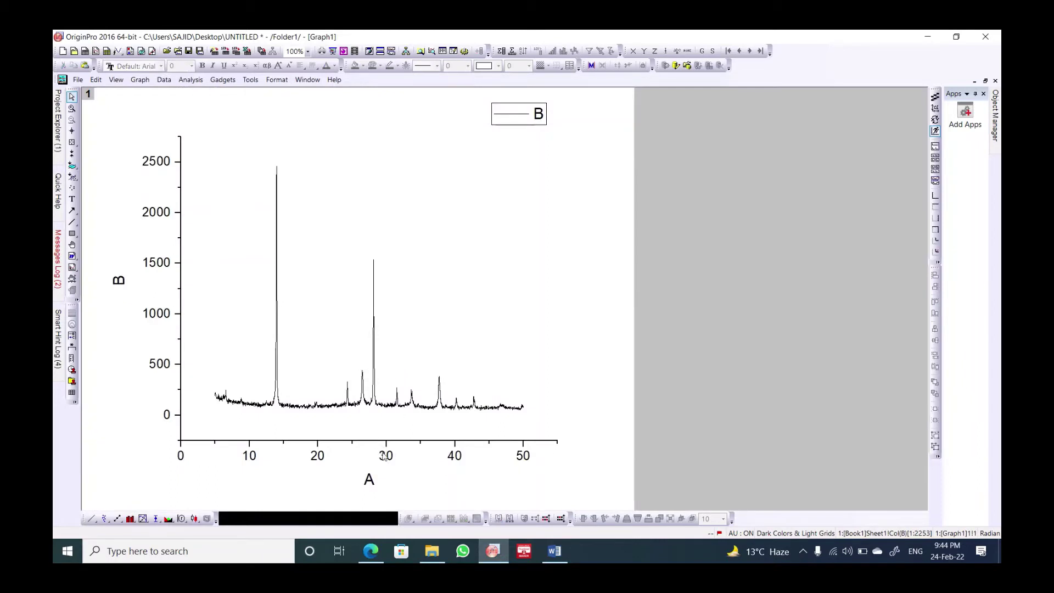
left_click(385, 457)
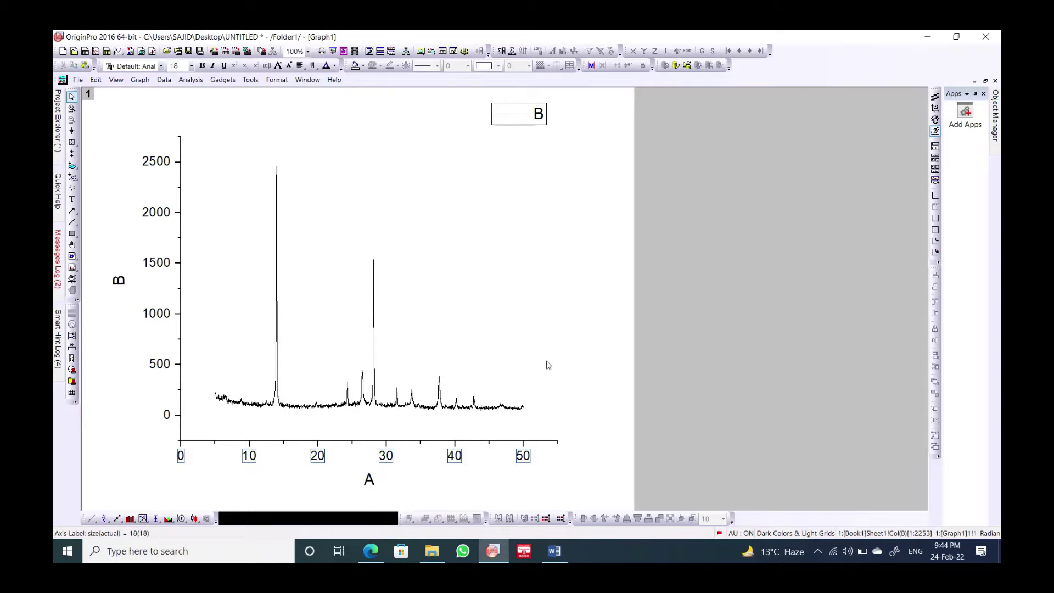
key("Escape")
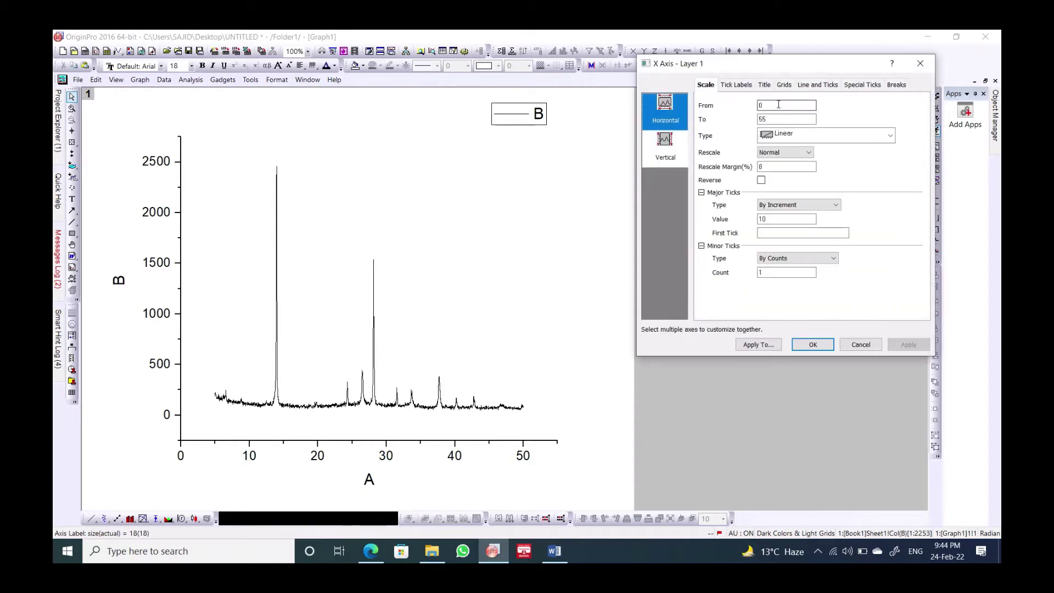
Set the X axis scale to run from 8 to 40 and apply it
left_click_drag(778, 104, 751, 107)
type("8")
left_click_drag(771, 119, 755, 120)
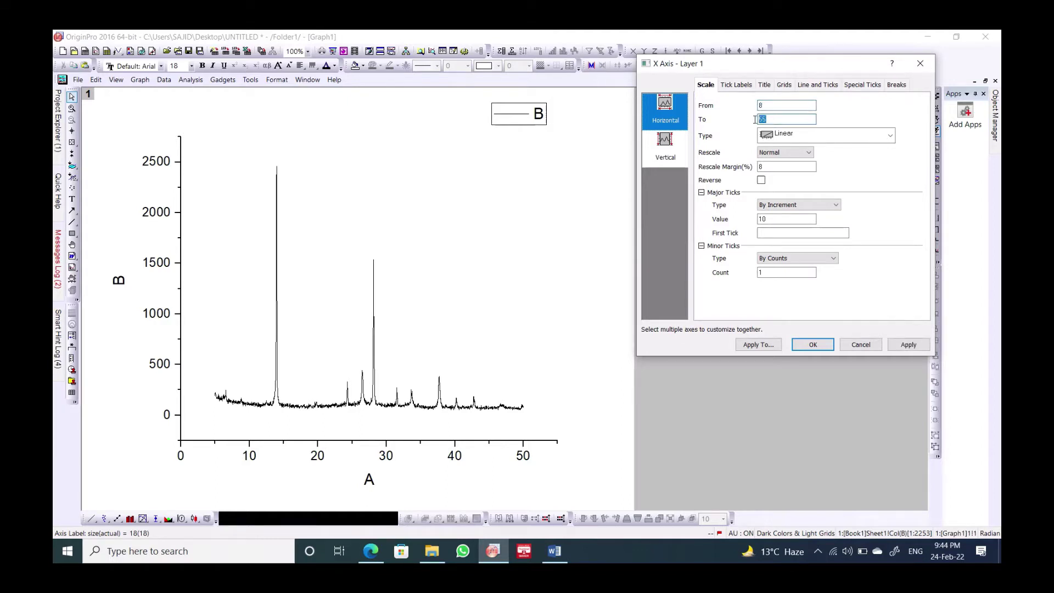
type("40")
left_click(909, 344)
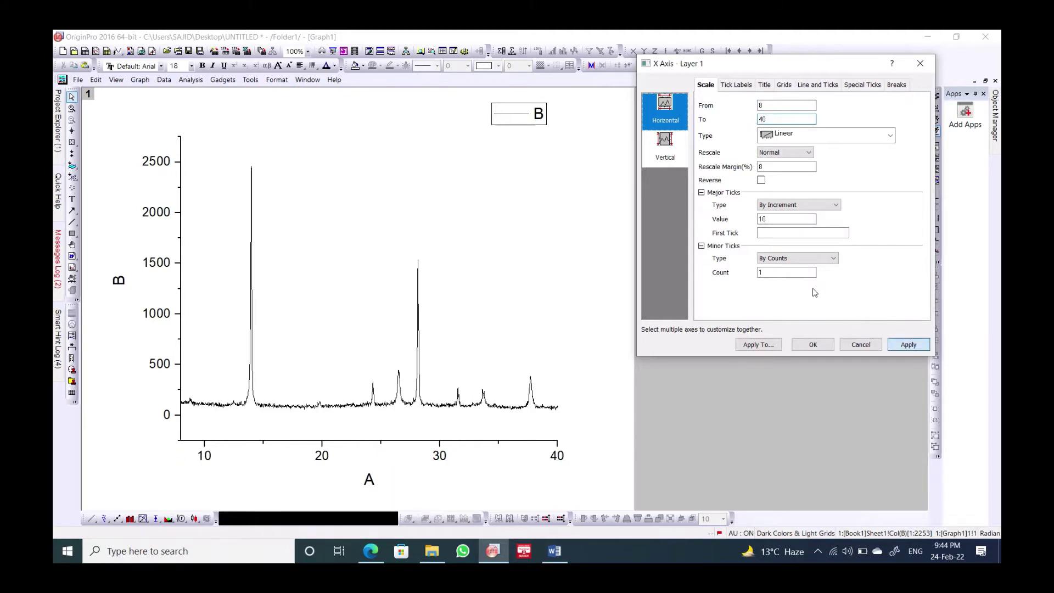
Start the Y axis at -150 and apply the change
left_click(665, 141)
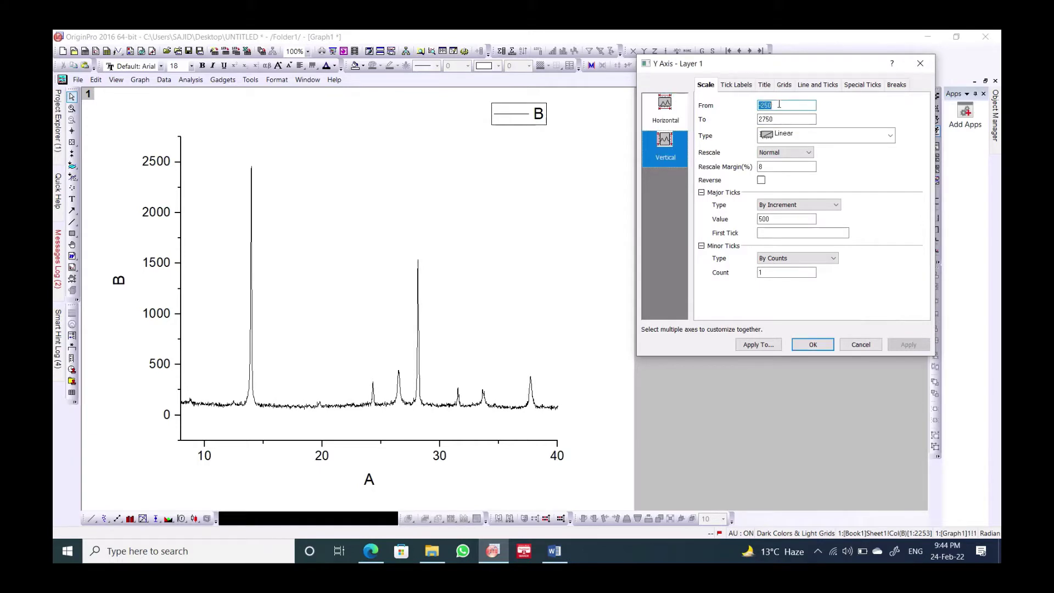
double_click(766, 105)
type("1")
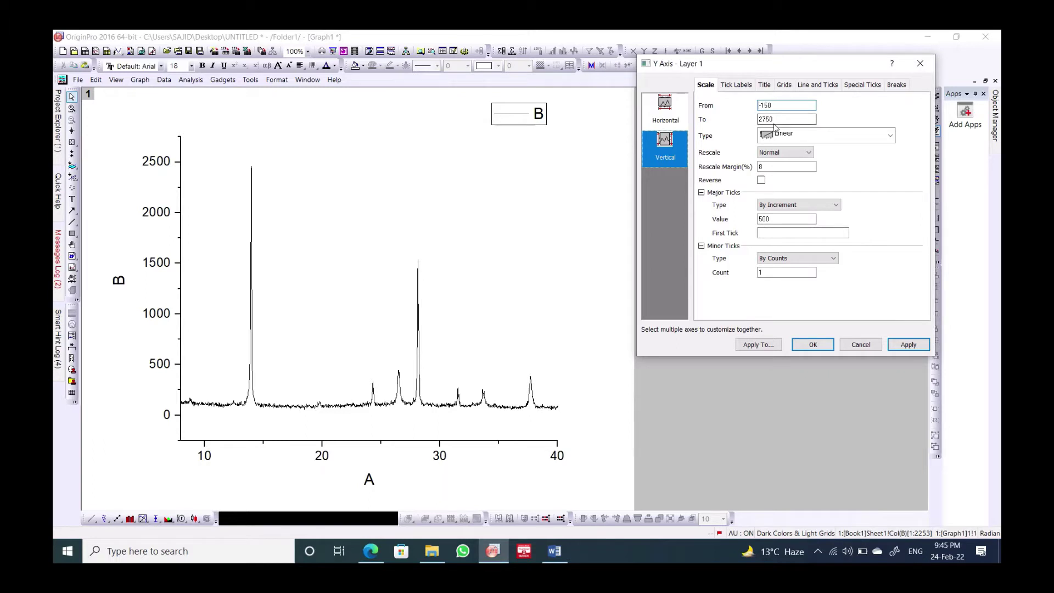
left_click(904, 344)
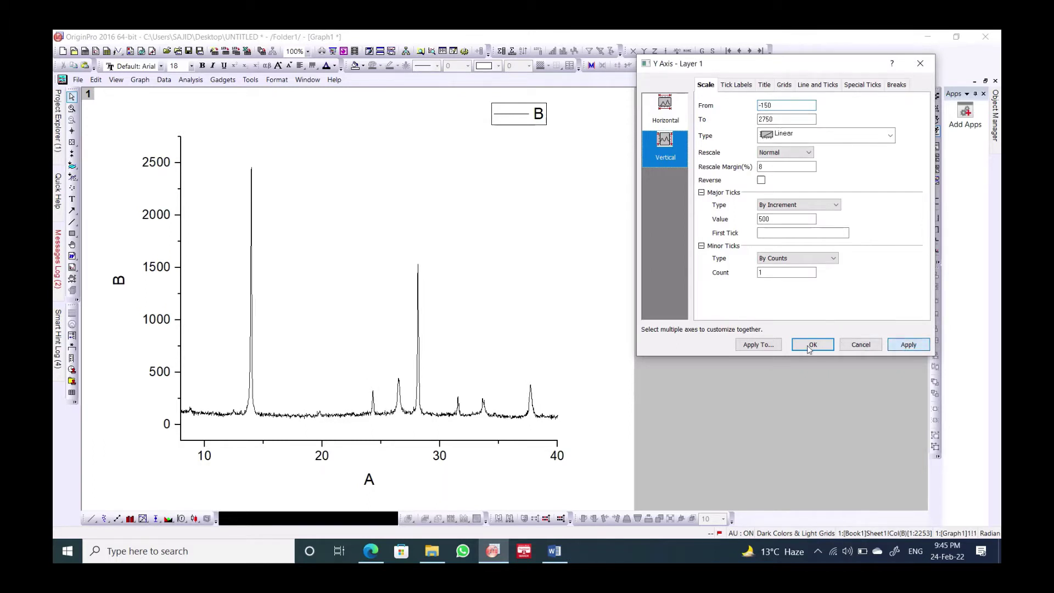
key("Escape")
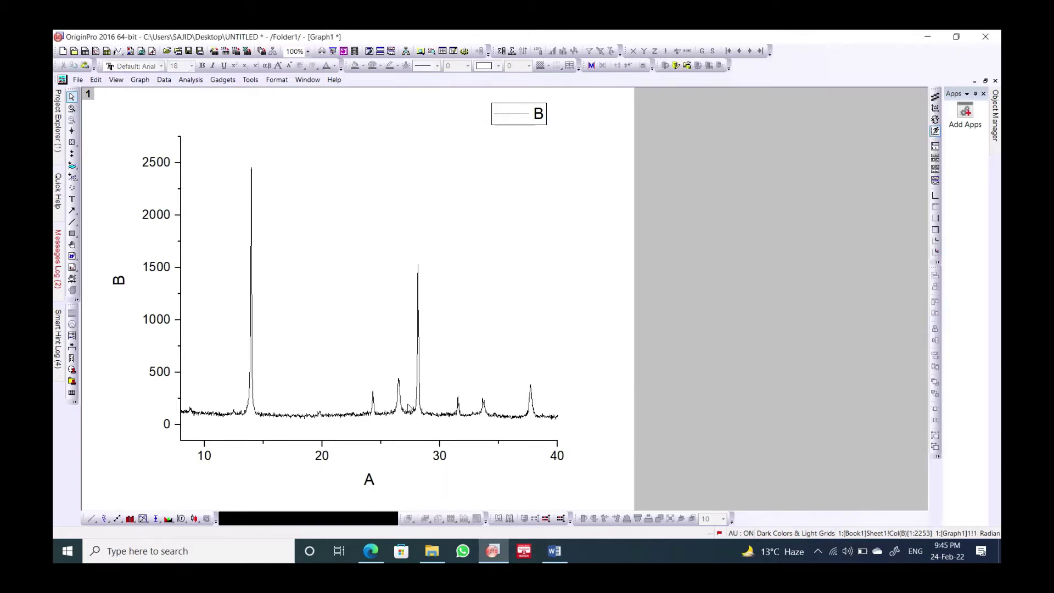
Thicken the B data curve to line width 2
left_click(252, 299)
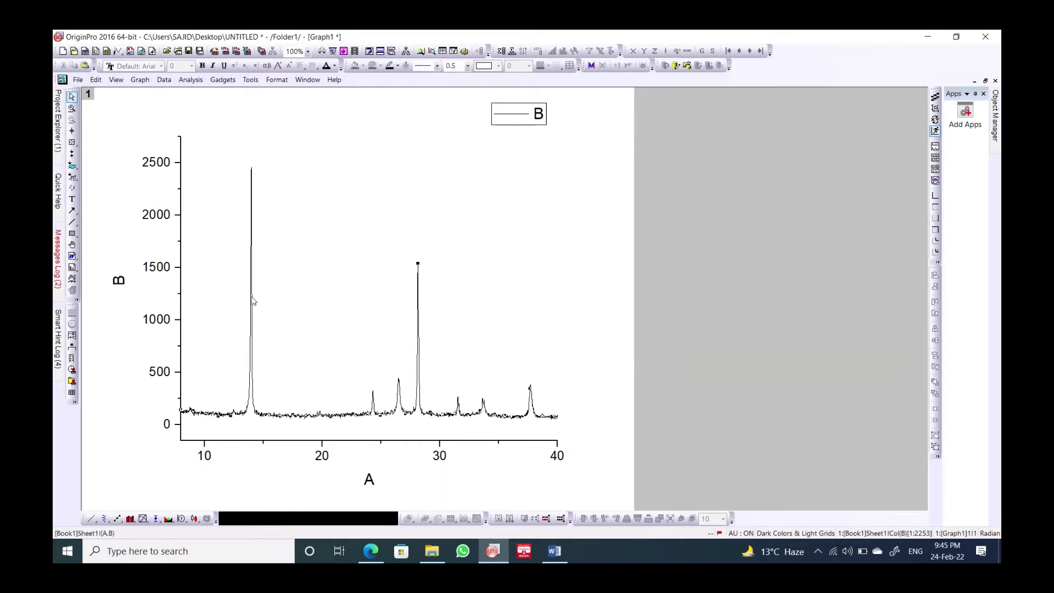
left_click(468, 66)
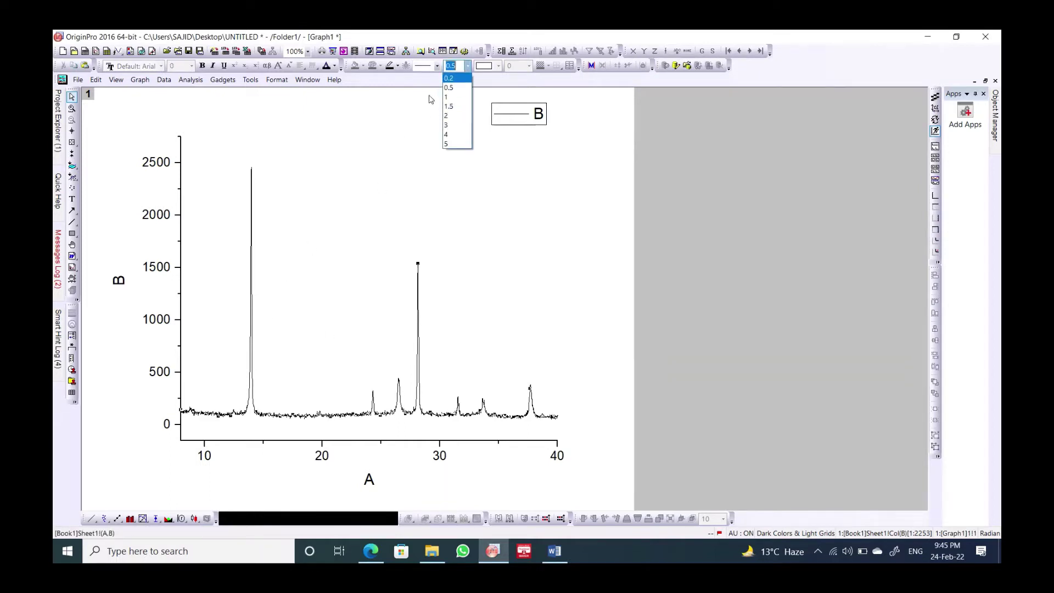
left_click(450, 115)
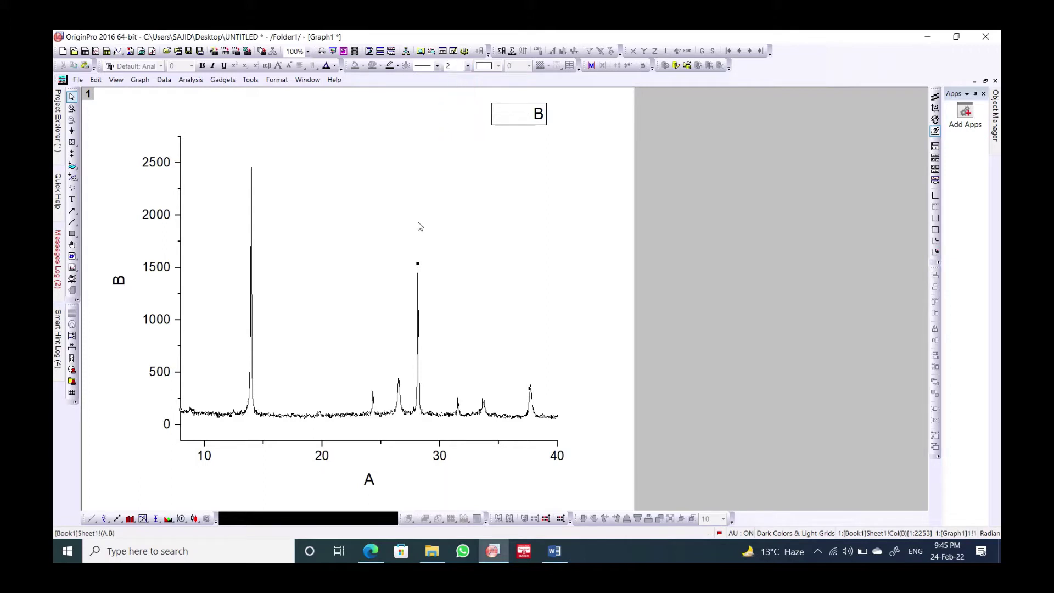
left_click(298, 284)
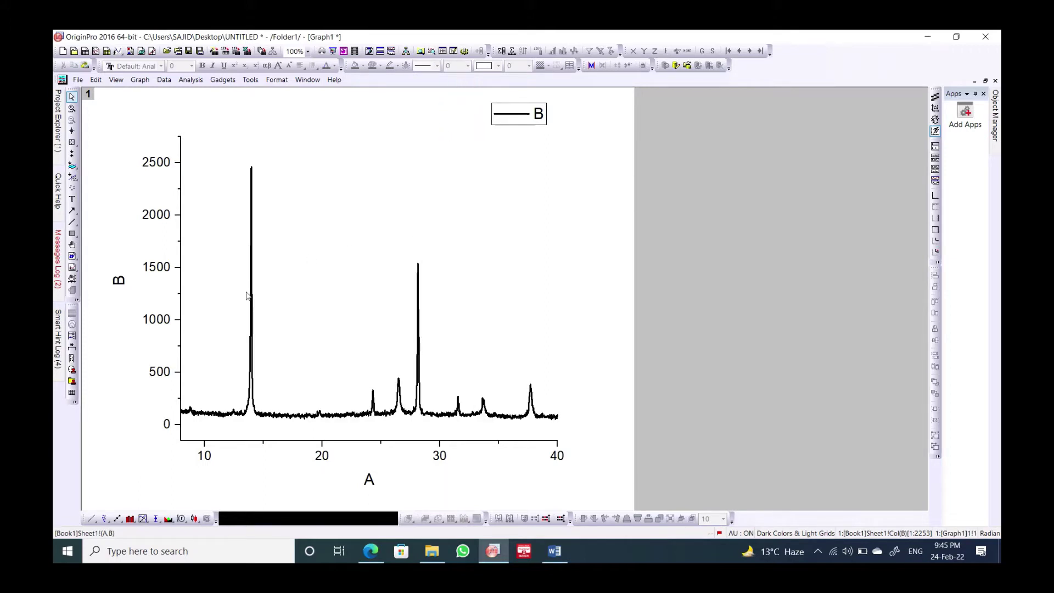
Launch Multiple Peak Fit from Analysis > Peaks and Baseline with the Gauss peak function
left_click(190, 80)
mouse_move(222, 156)
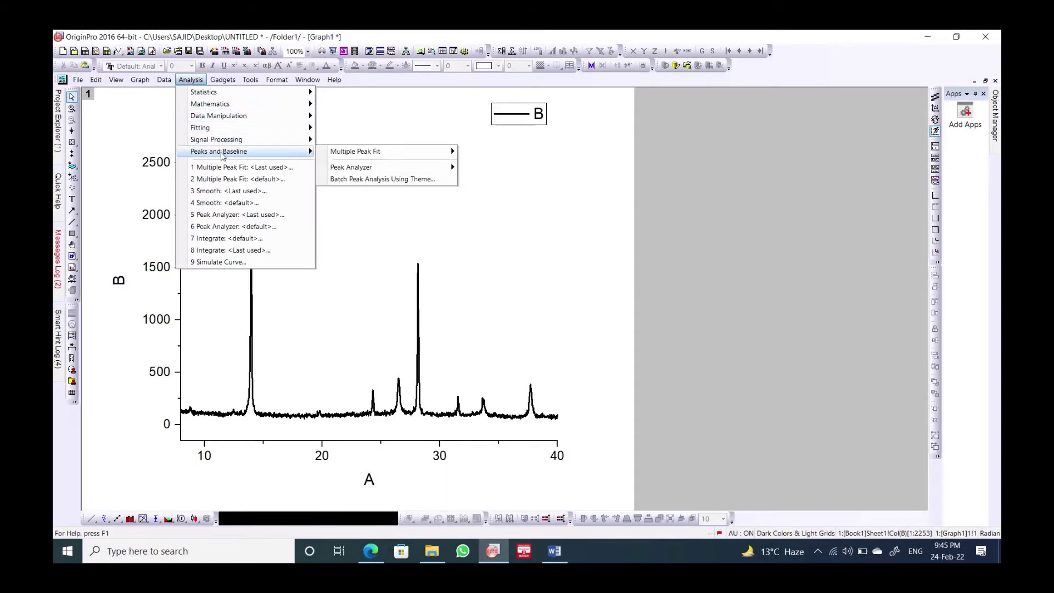
mouse_move(358, 156)
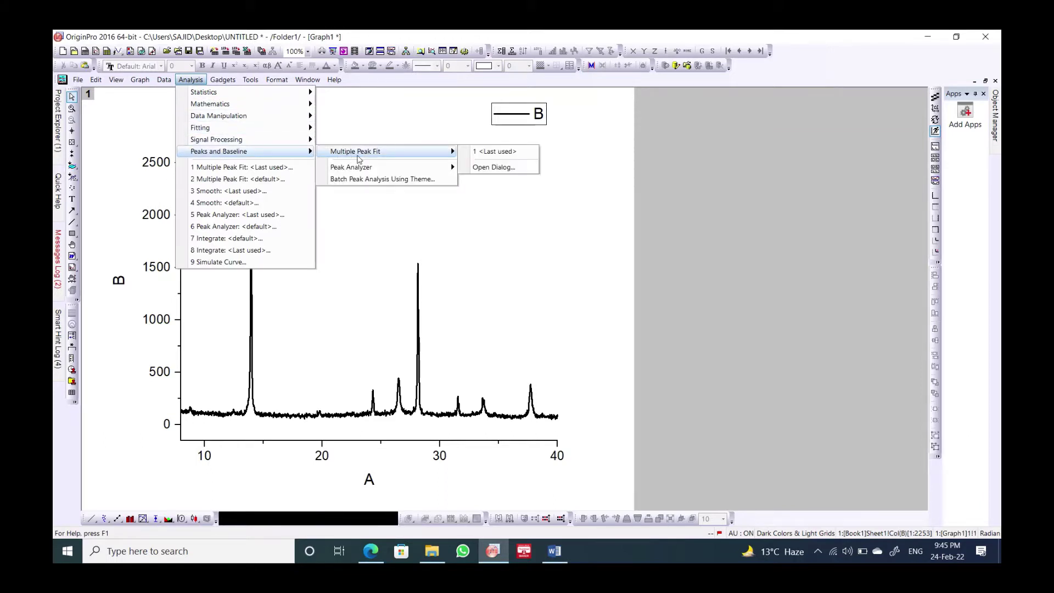
left_click(483, 167)
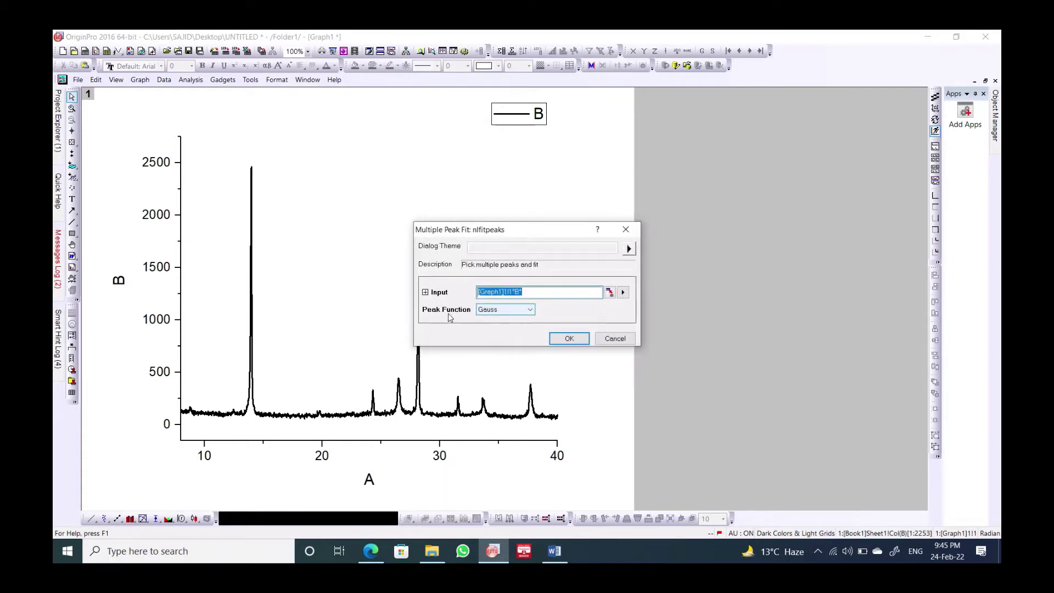
left_click(530, 310)
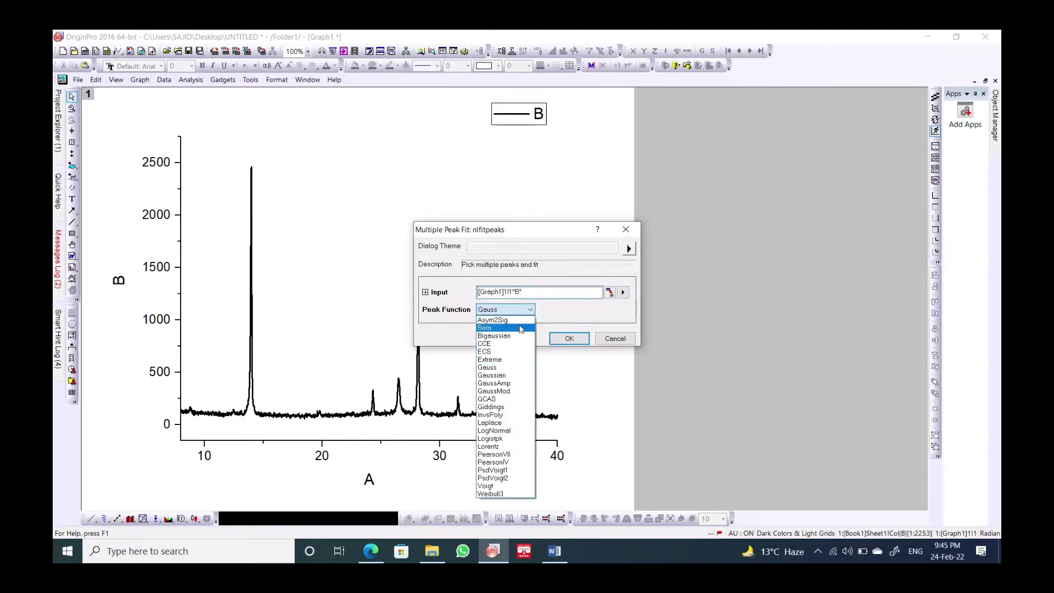
left_click(506, 369)
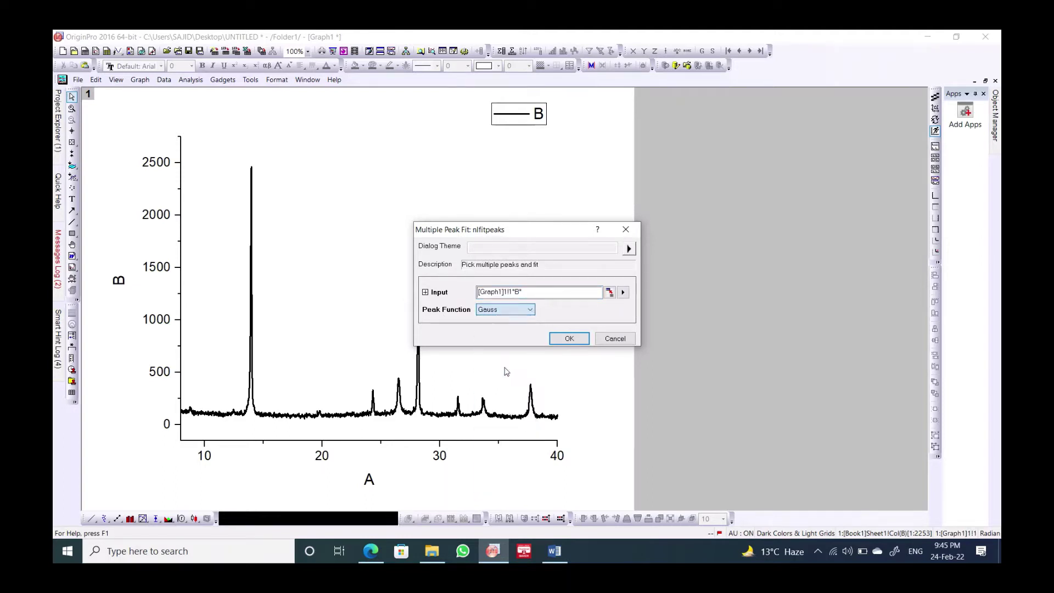
left_click(569, 339)
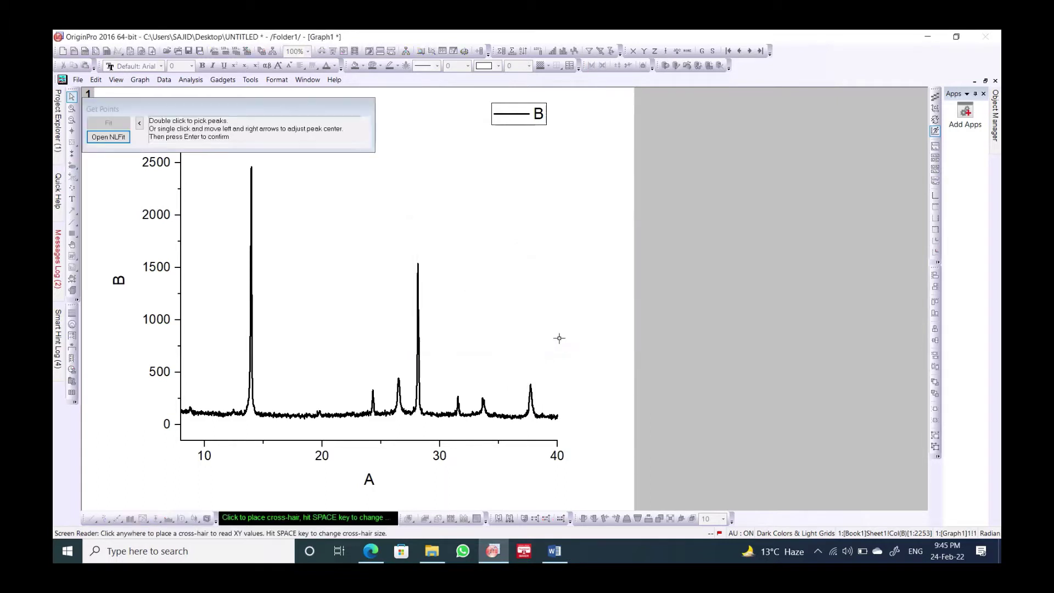
Pick the seven peaks near 14, 24, 26.5, 28, 30, 33.7 and 37.7 on the curve
double_click(251, 254)
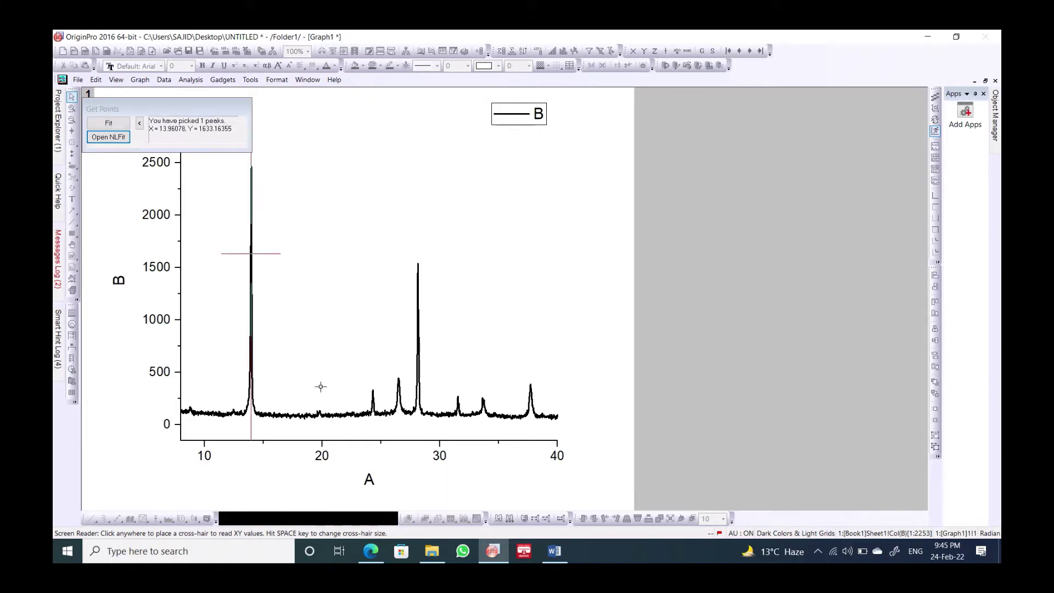
double_click(372, 395)
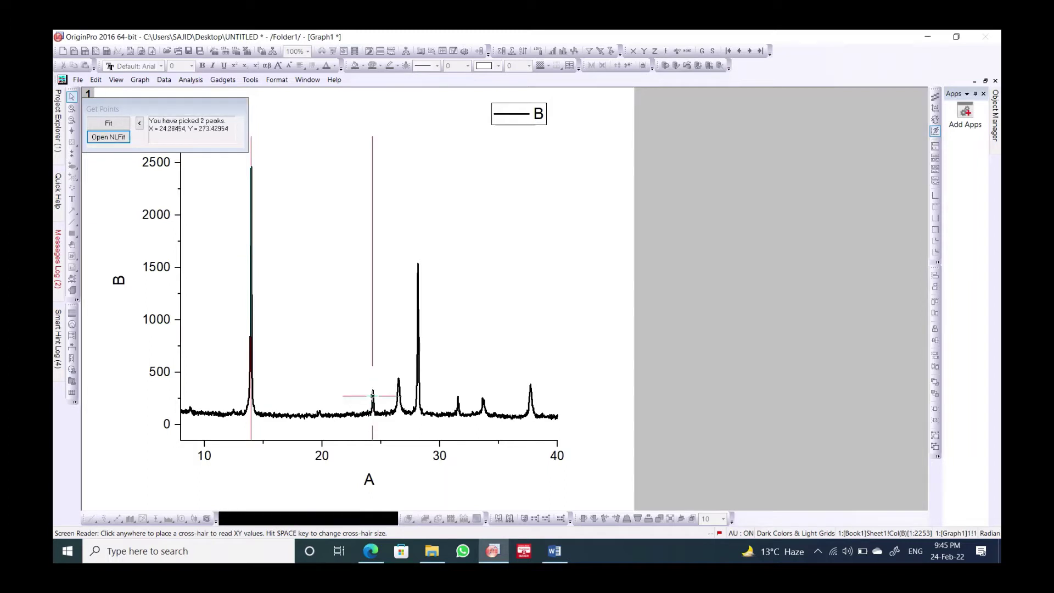
double_click(399, 381)
double_click(418, 300)
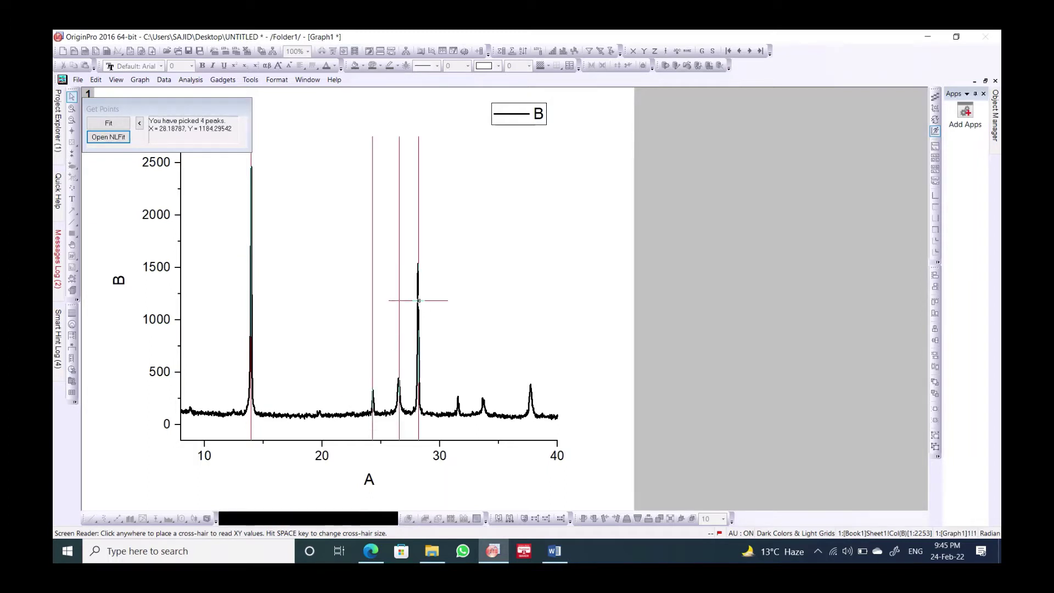
double_click(457, 402)
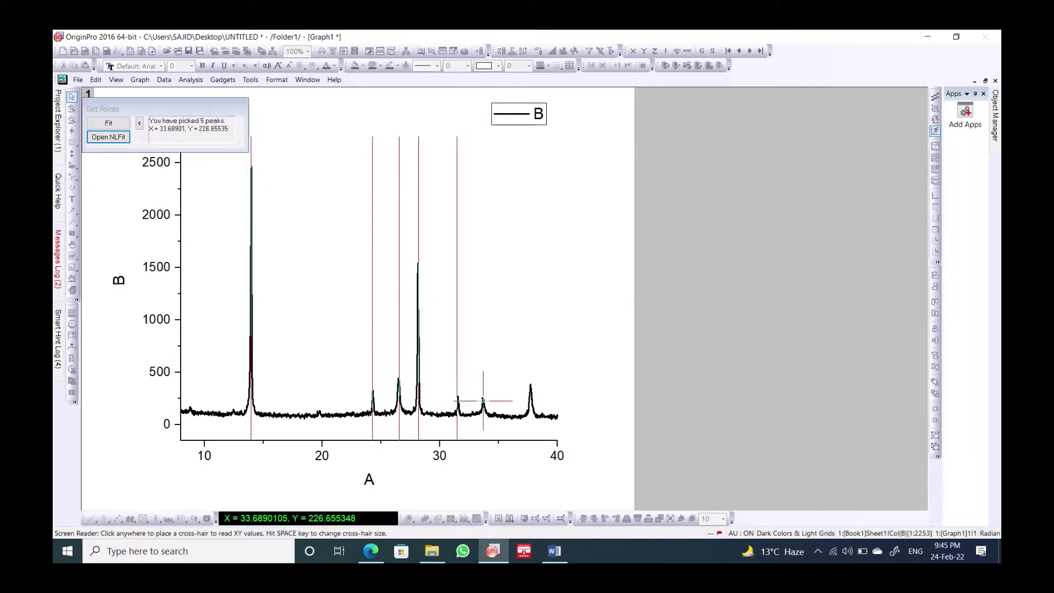
double_click(483, 401)
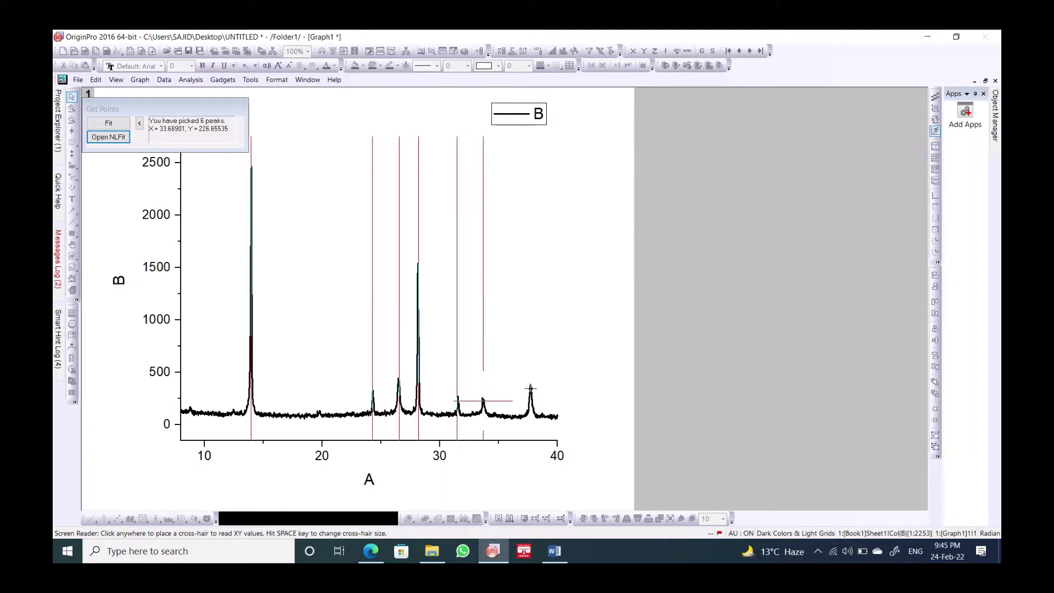
double_click(531, 388)
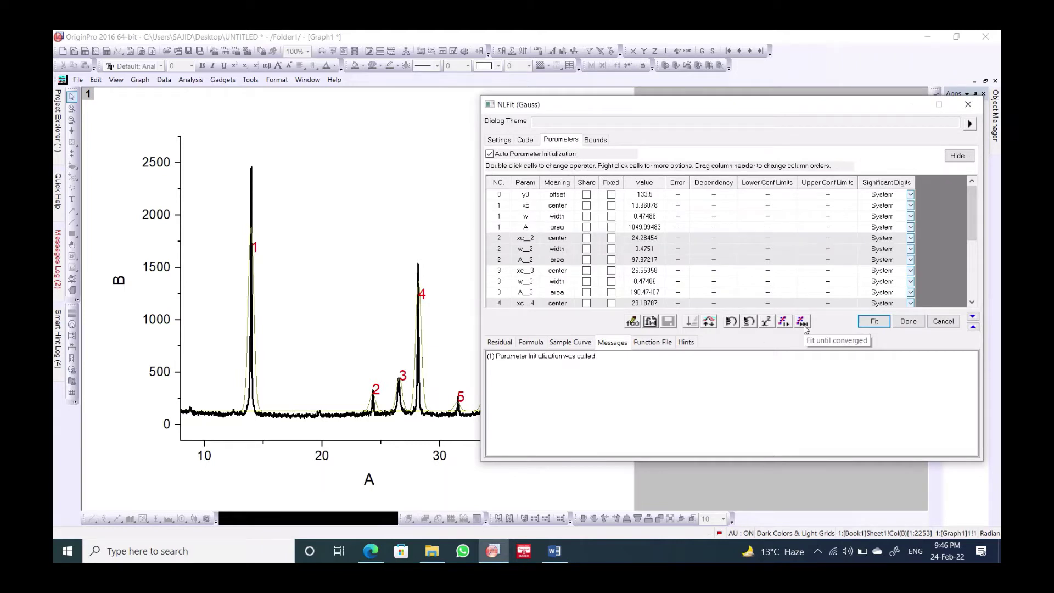
Run the NLFit (Gauss) fit to convergence and finish with Done
left_click(803, 323)
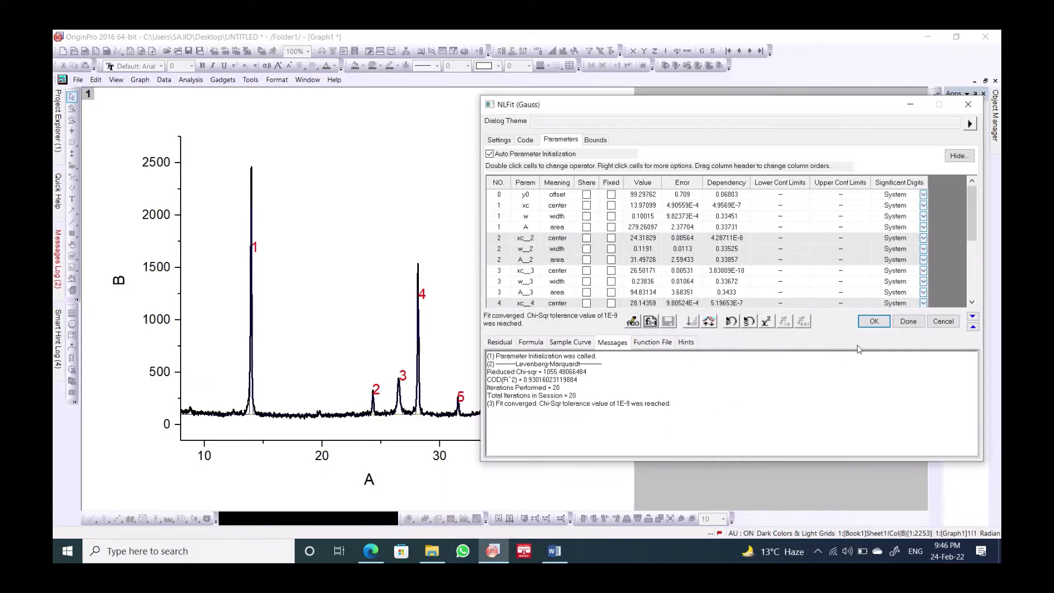
left_click(909, 322)
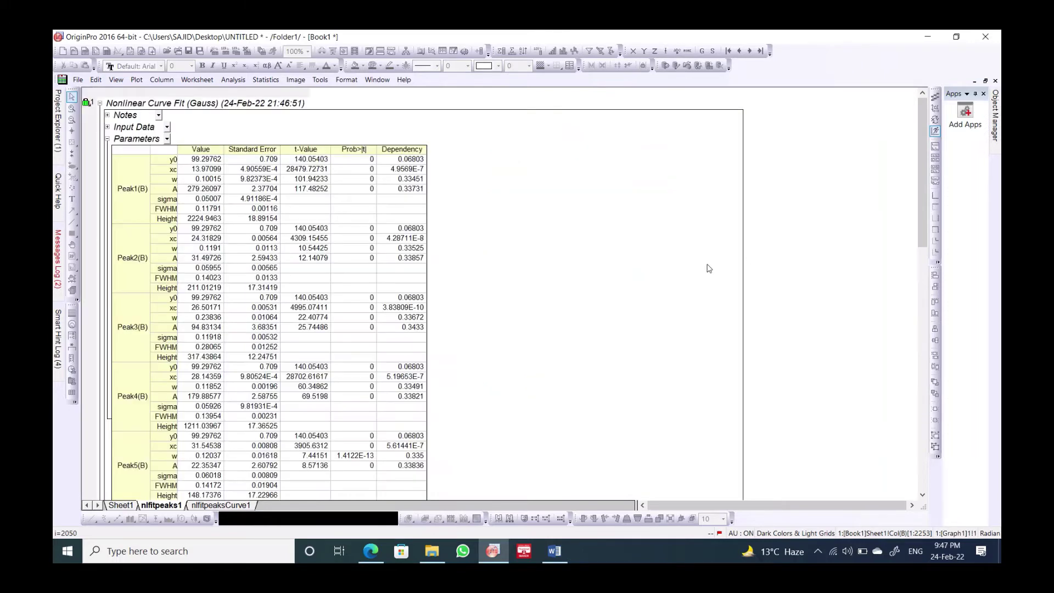
Scroll the nlfitpeaks1 report down to the Summary table of fit results
scroll(511, 252, "down", 1)
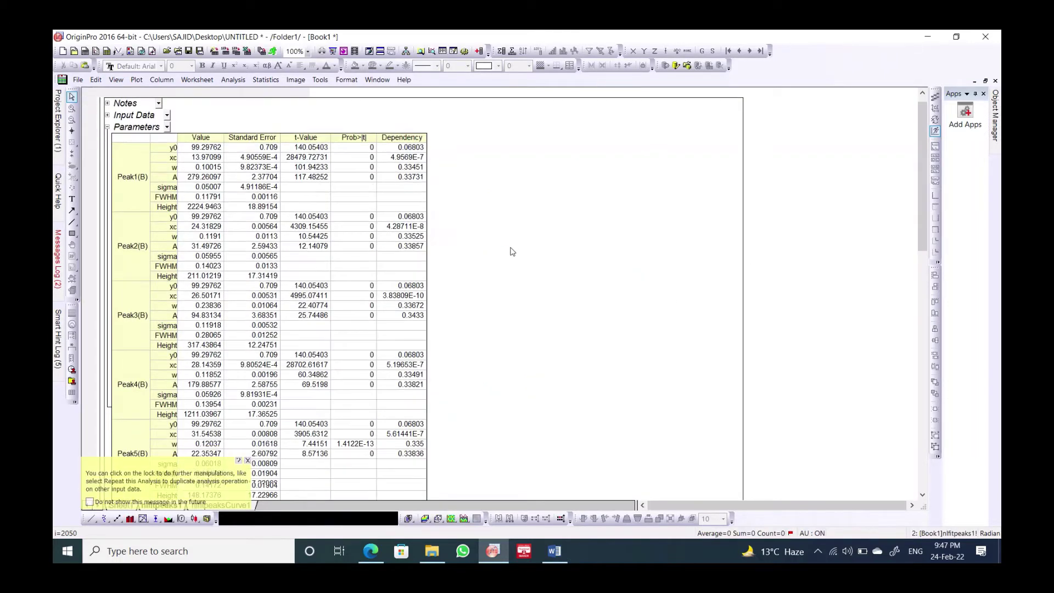
scroll(512, 252, "down", 1)
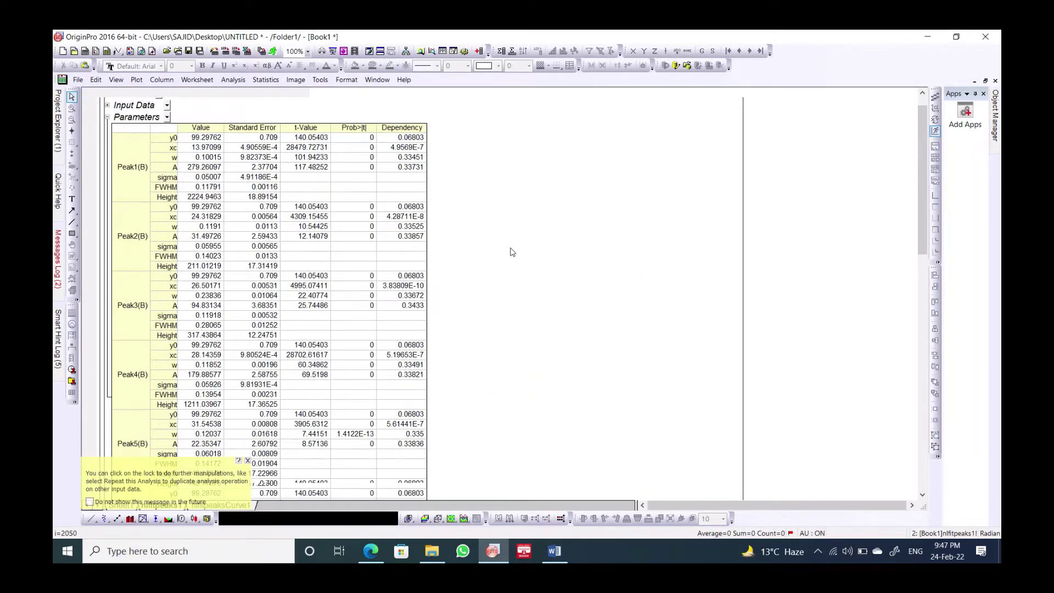
scroll(512, 251, "down", 3)
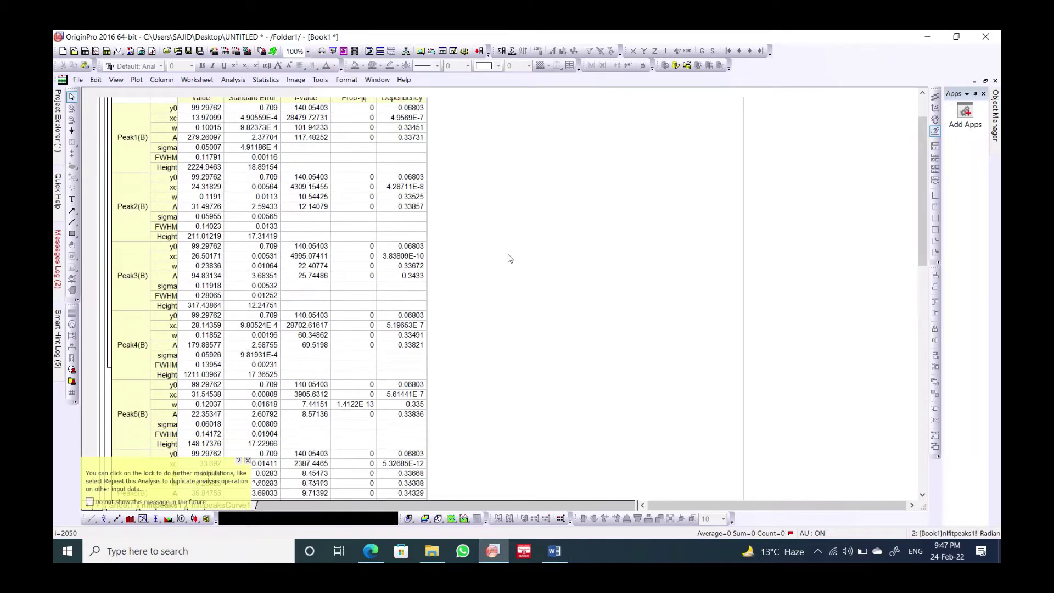
scroll(510, 259, "down", 1)
scroll(920, 208, "down", 1)
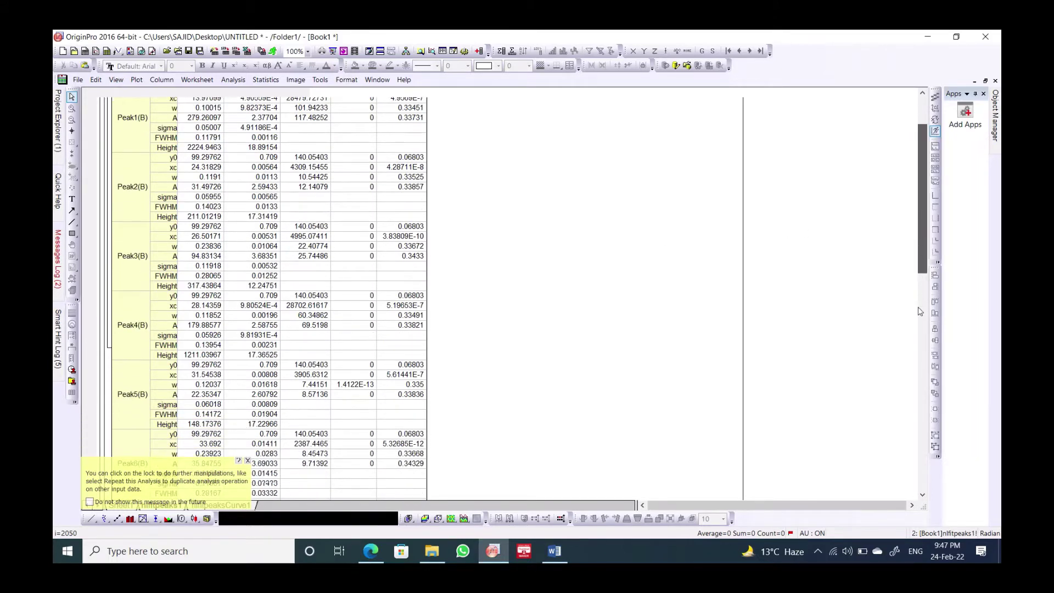
left_click(926, 394)
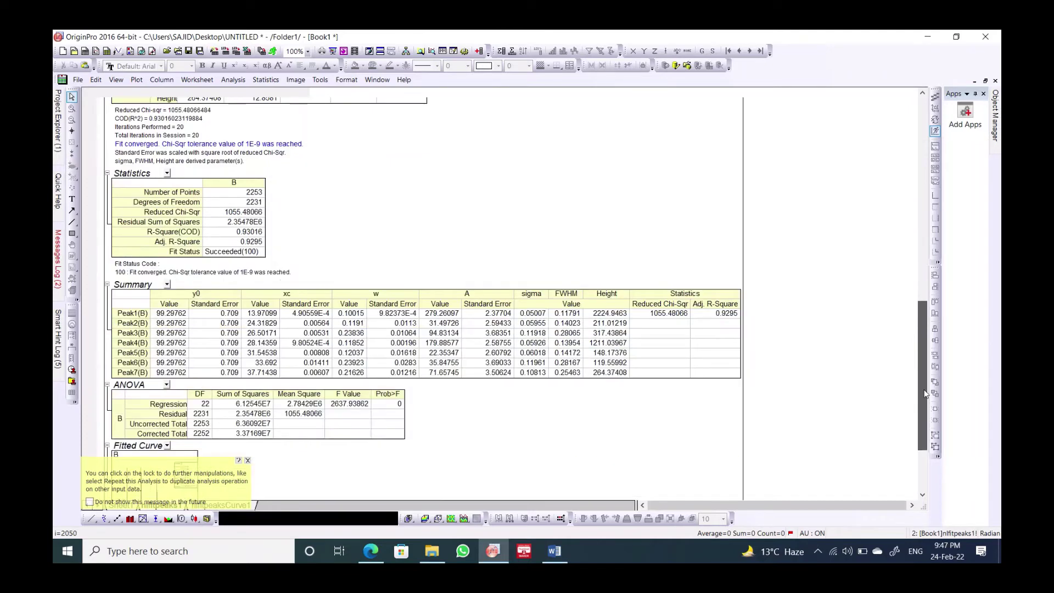
left_click_drag(926, 393, 928, 453)
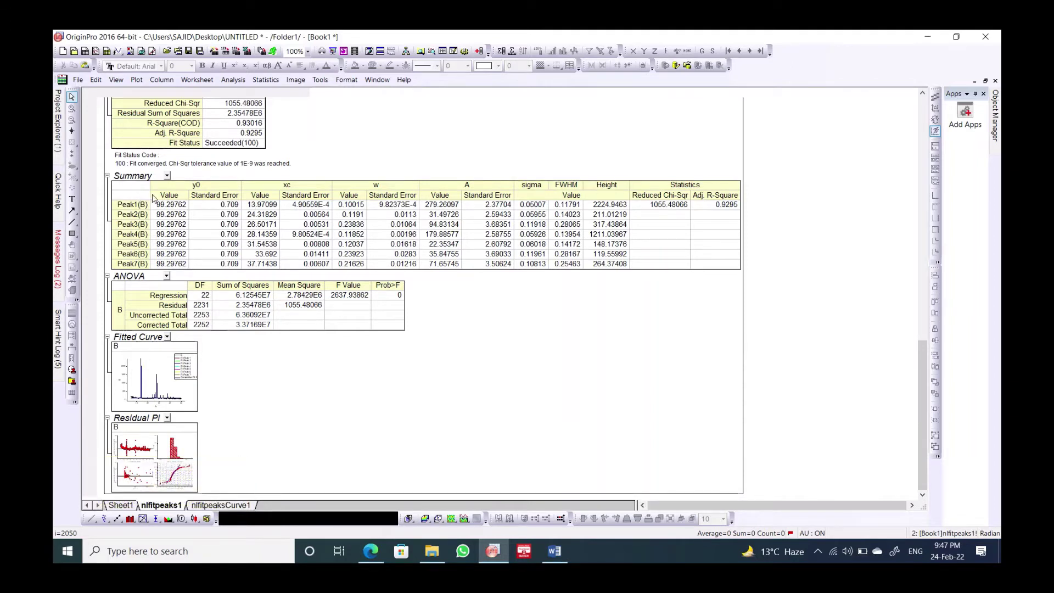
Select the xc values of Peak1–Peak7 and switch to the Word XRD table
left_click(169, 195)
left_click(260, 214)
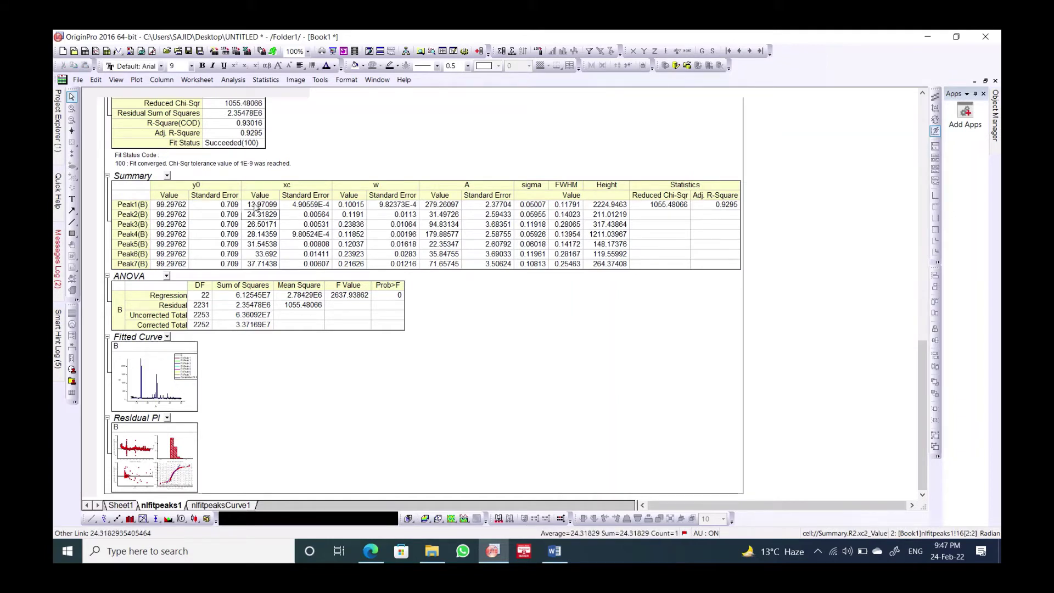
left_click_drag(248, 207, 272, 268)
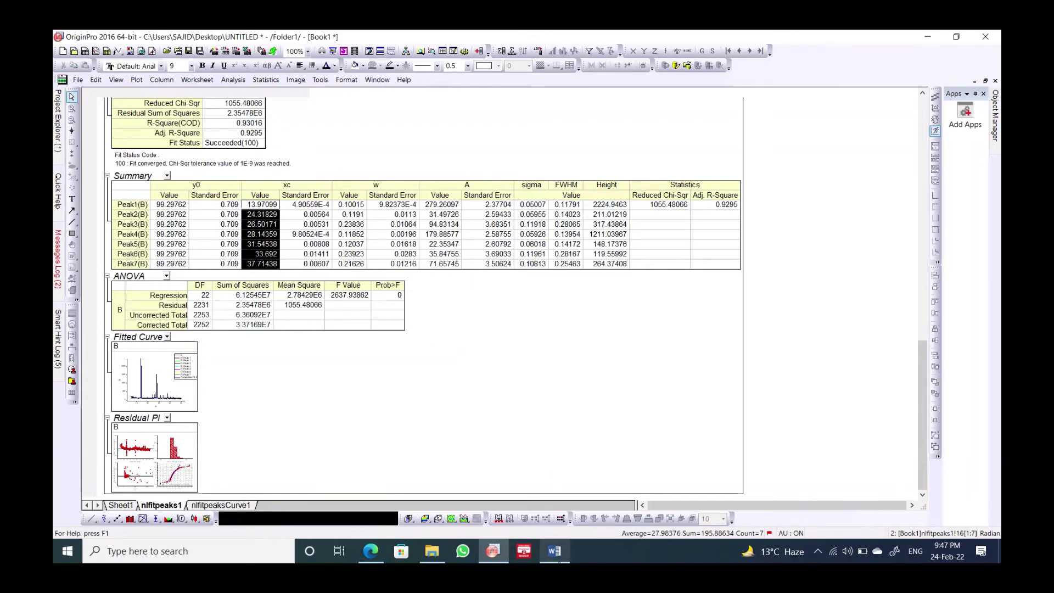
left_click(555, 552)
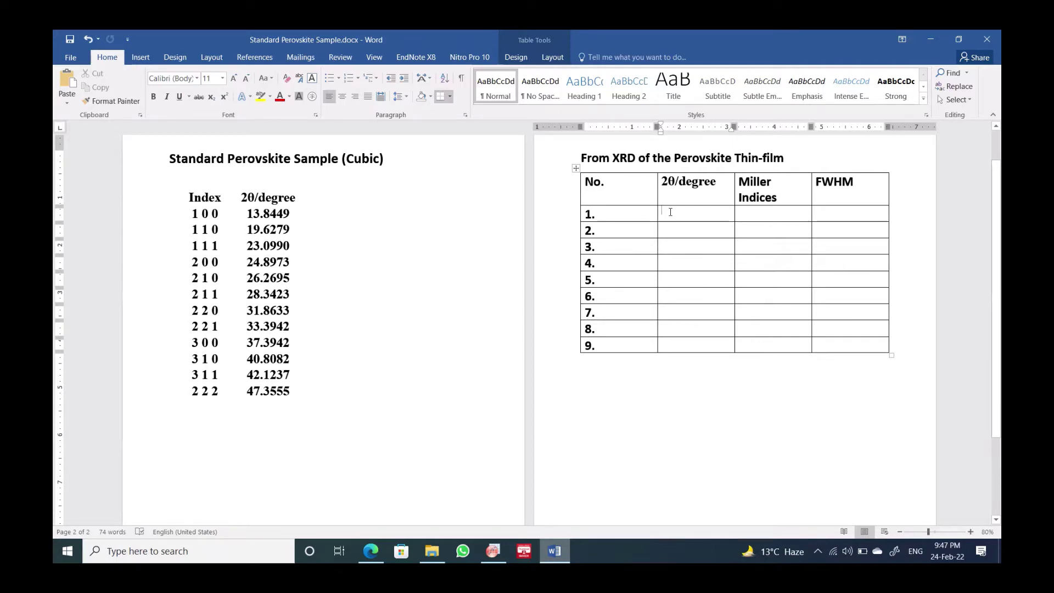
Select the empty 2θ/degree cells in rows 1–9 and undo the last change
left_click_drag(669, 212, 700, 347)
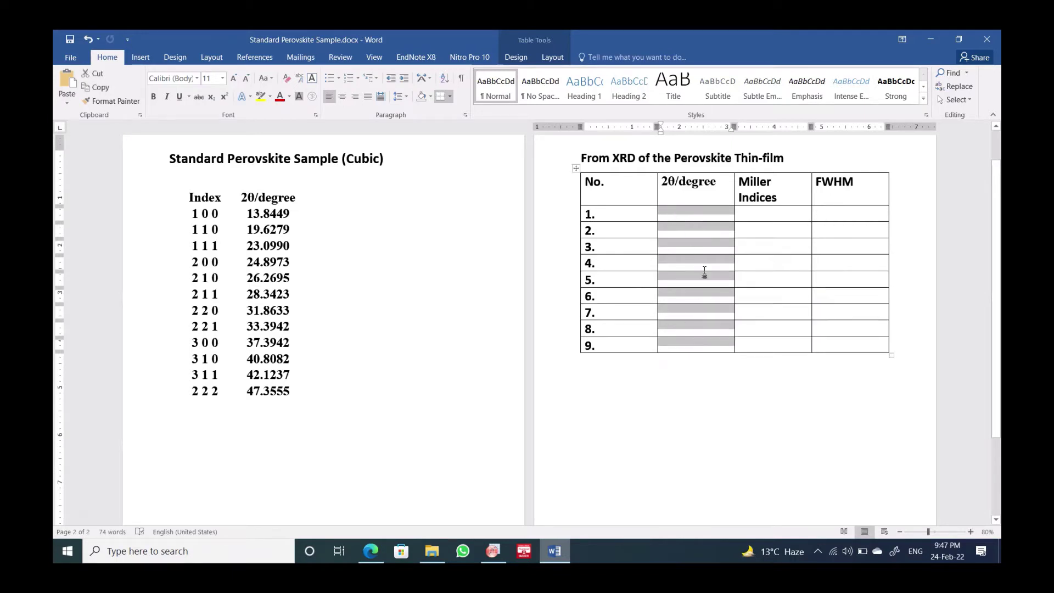
key("ctrl+z")
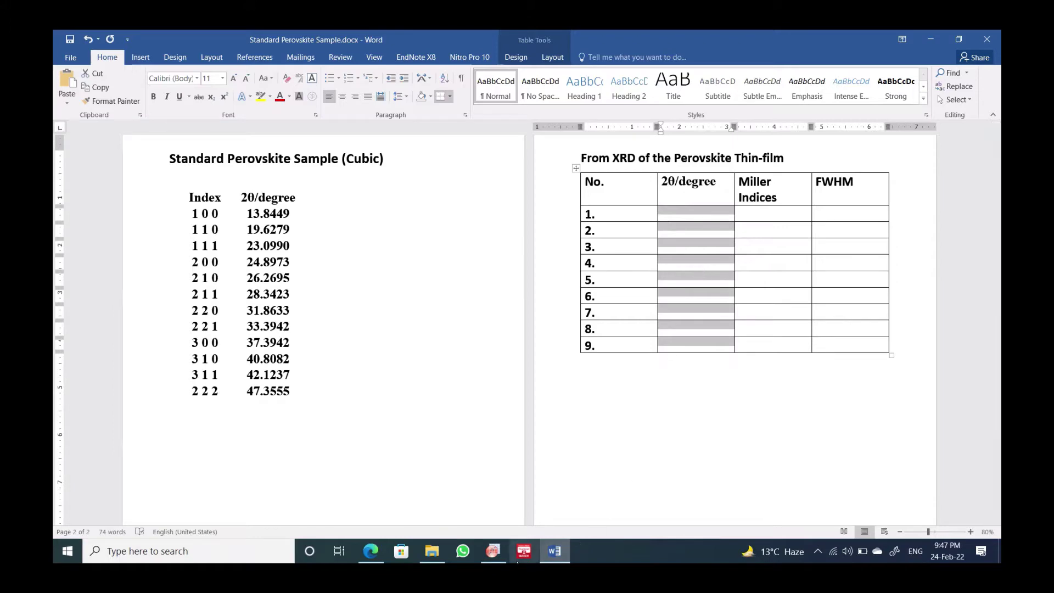
left_click(493, 552)
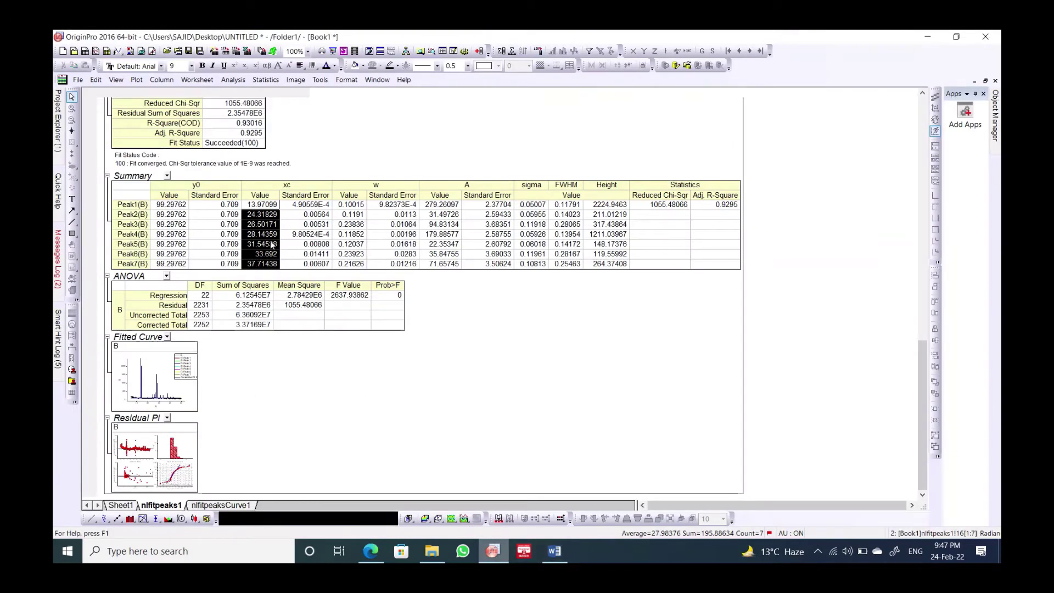
Trial-paste the peak centres into the 2θ/degree column, then undo it, leaving the column empty
left_click(561, 559)
type("13.97099 24.31829 26.50171 28.14359 31.54538 33.692 37.71438 13.97099 24.31829")
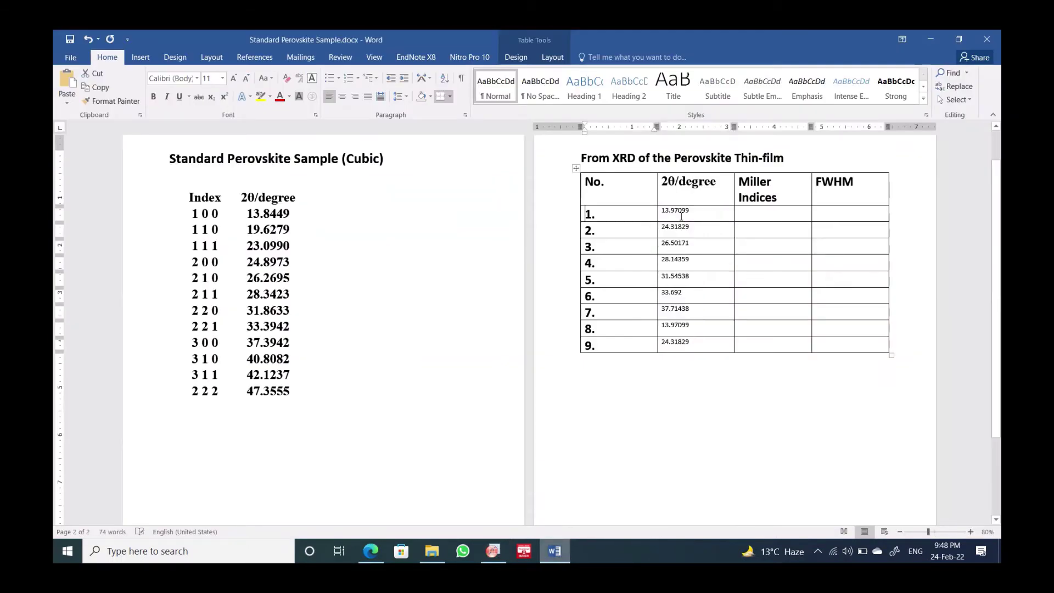
left_click_drag(700, 345, 669, 303)
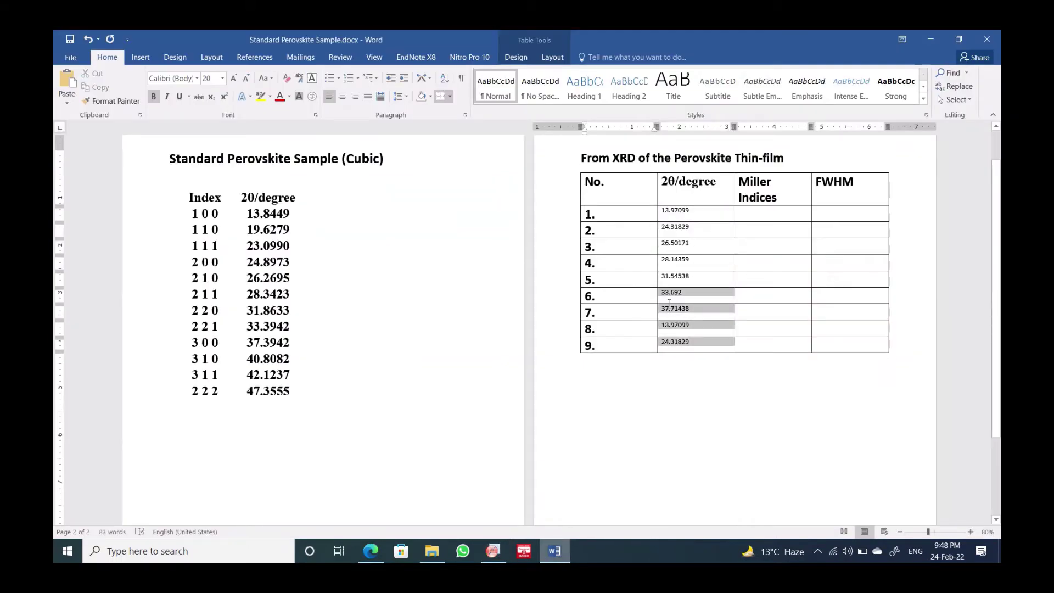
left_click(685, 365)
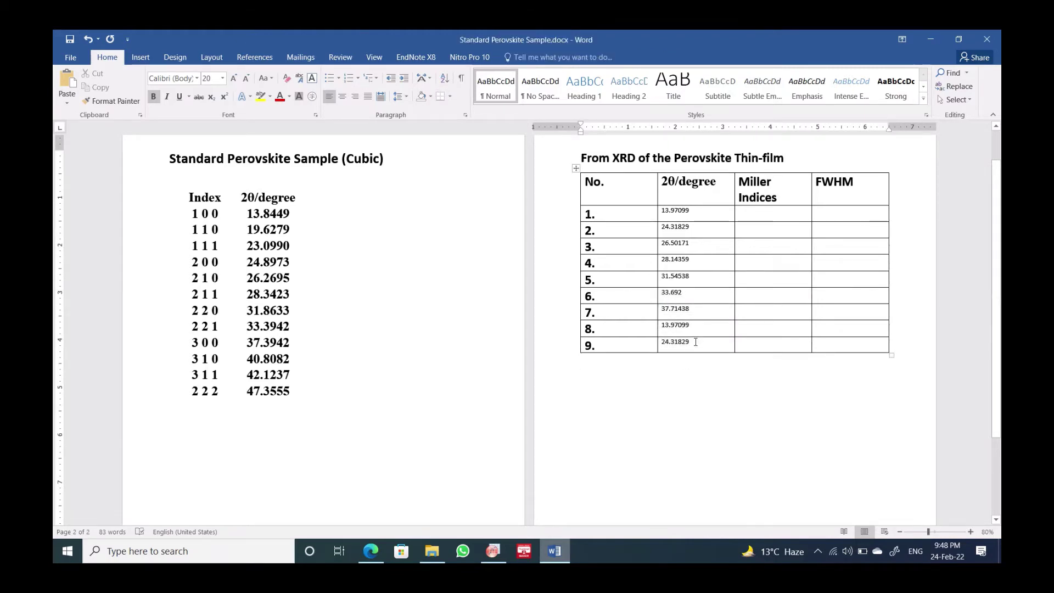
key("ctrl+z")
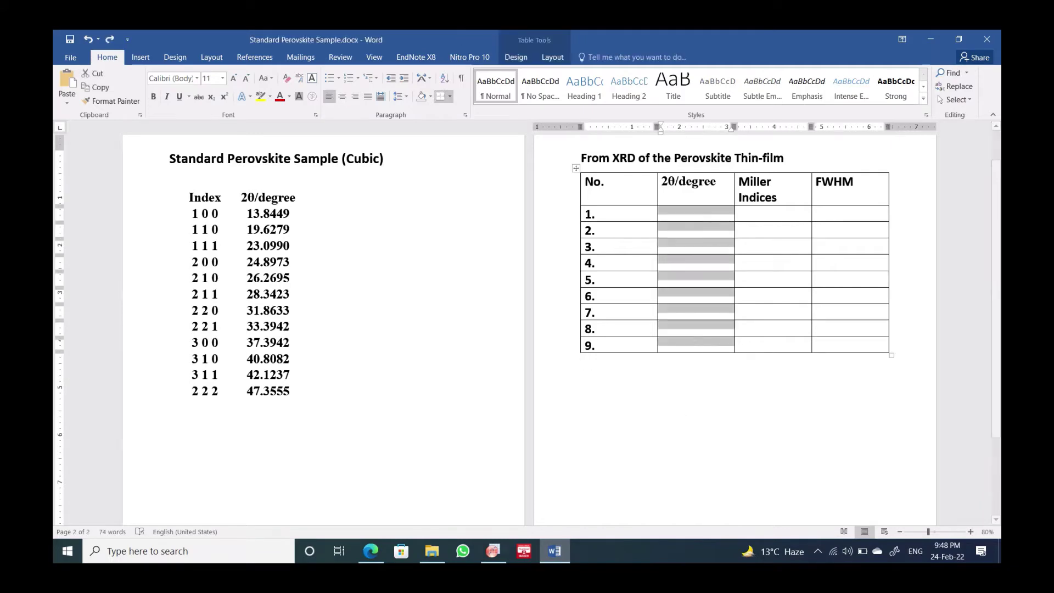
left_click(497, 557)
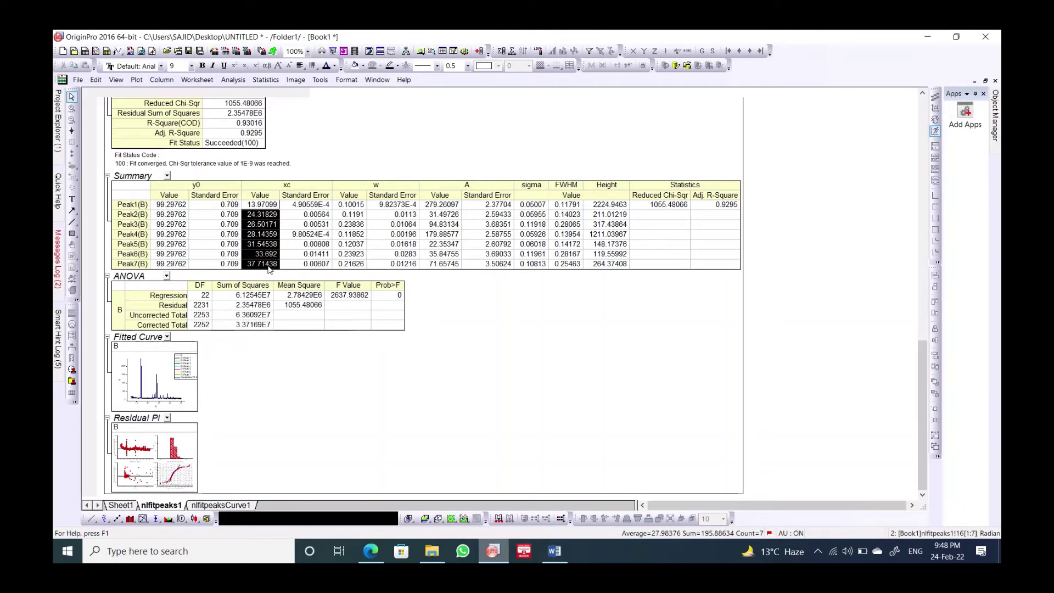
Copy the seven xc peak centre values from the Summary table
left_click(258, 195)
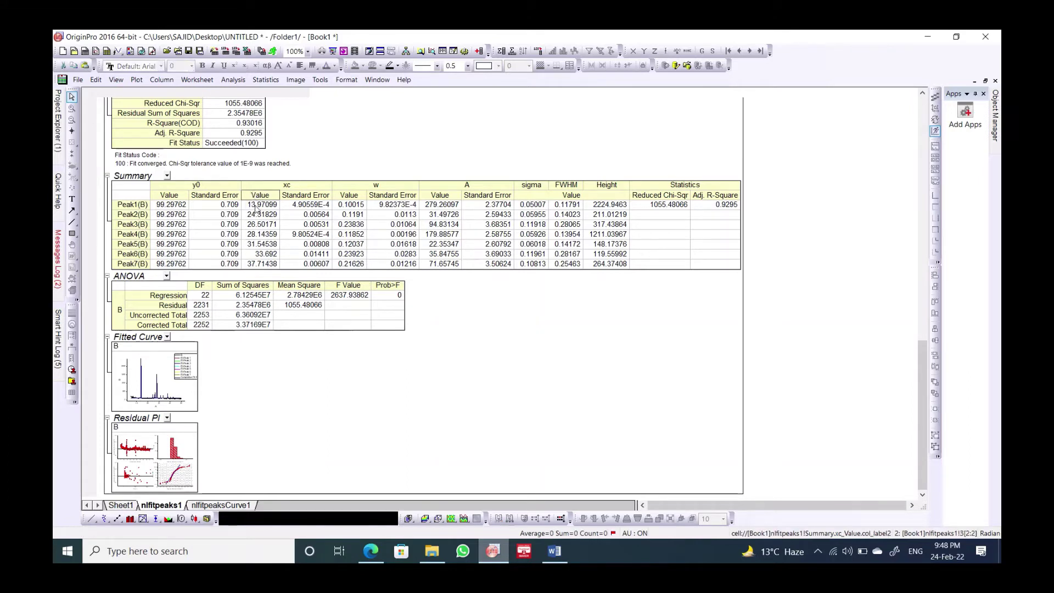
left_click_drag(254, 205, 269, 267)
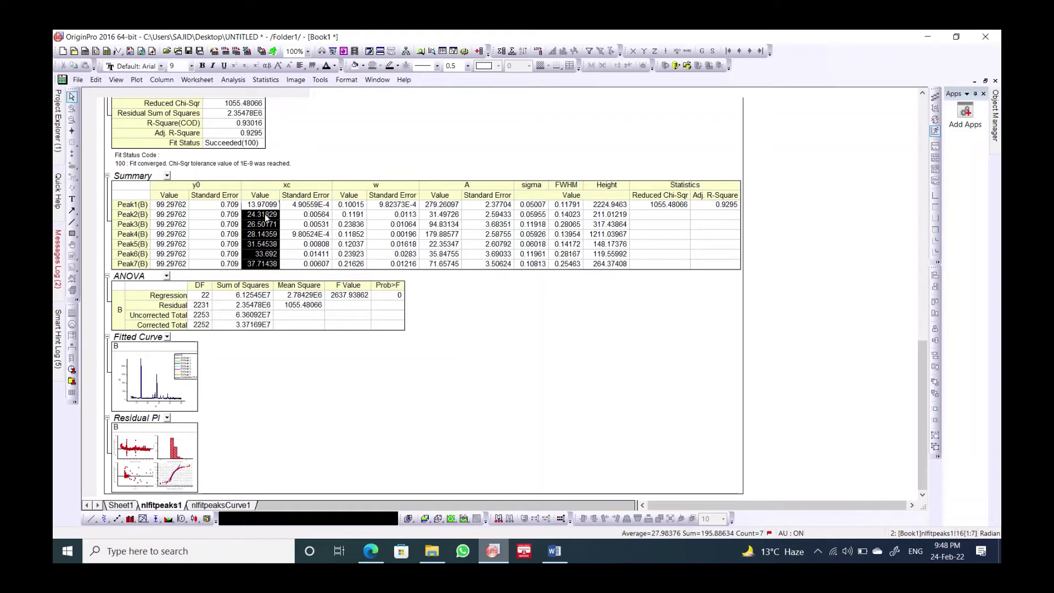
right_click(265, 218)
left_click(283, 221)
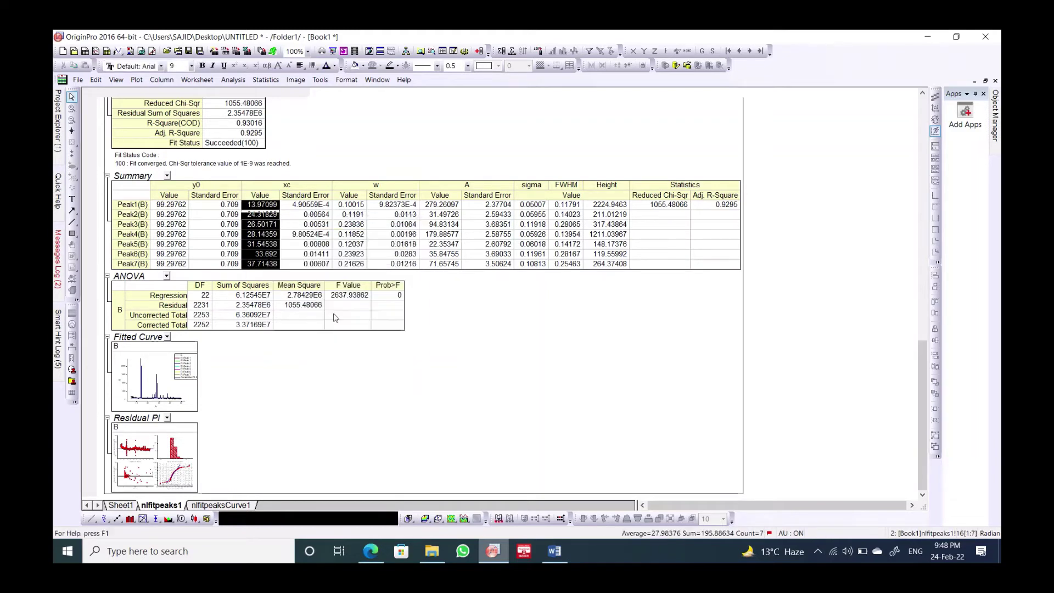
Paste the peak centres into the 2θ/degree cells of rows 1–9 in Word
left_click(555, 550)
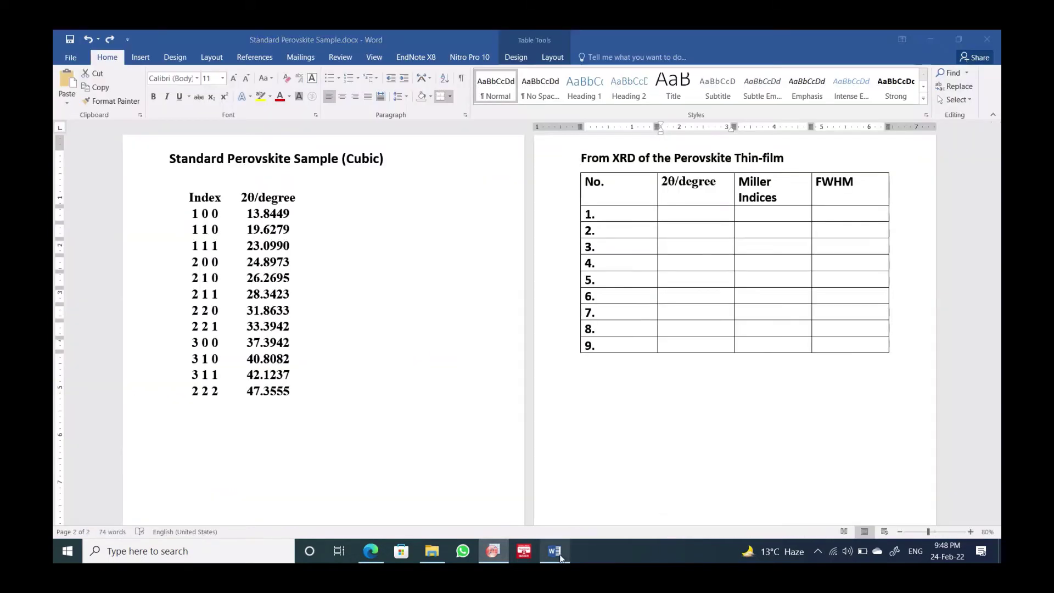
left_click(669, 213)
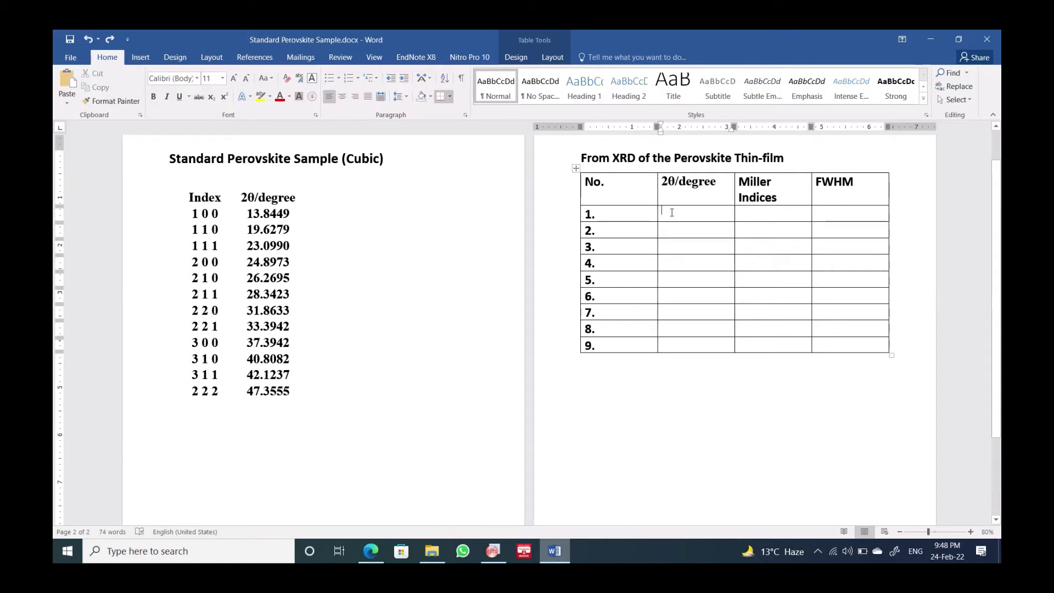
left_click_drag(675, 210, 689, 365)
left_click(680, 218)
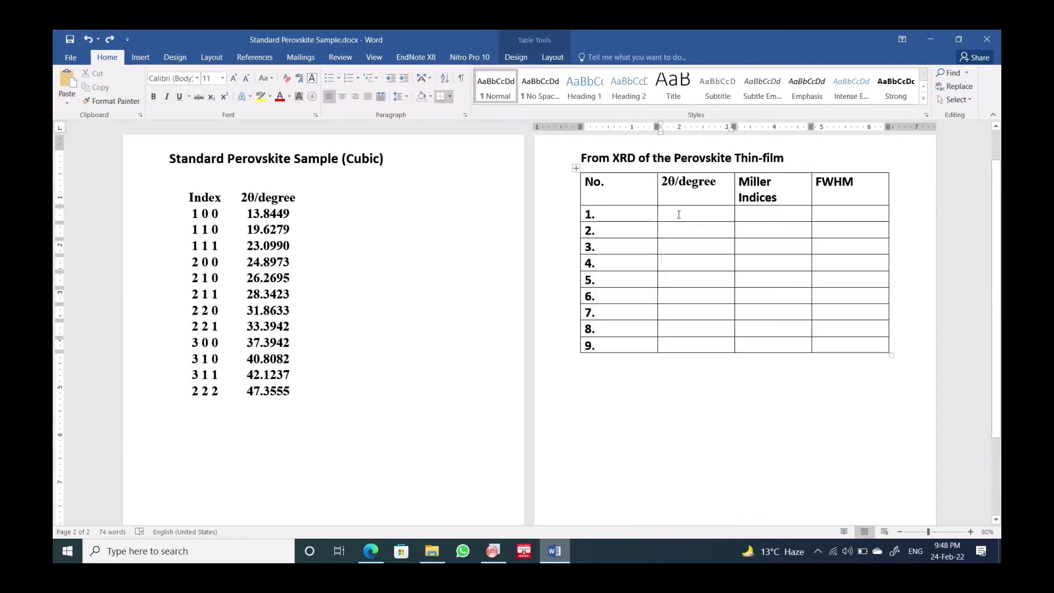
left_click_drag(679, 214, 704, 345)
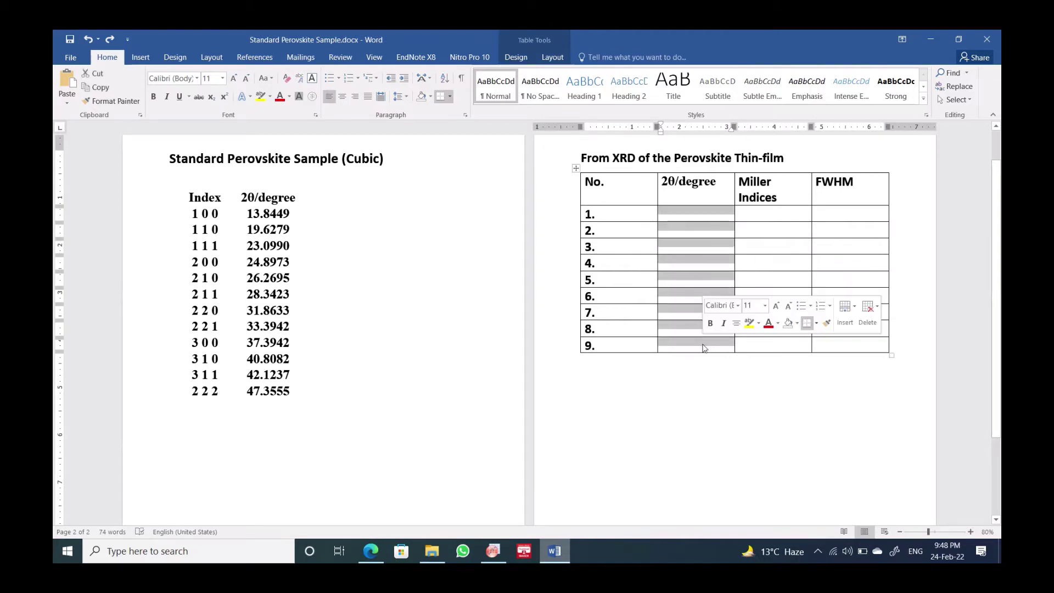
key("ctrl+v")
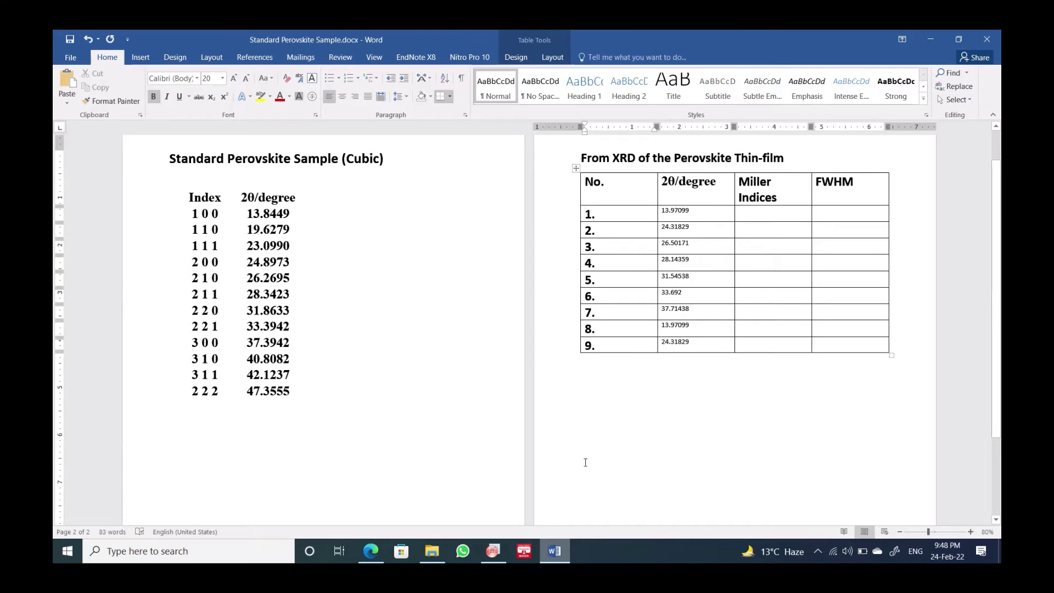
Delete the duplicated 2θ values in rows 8 and 9 of the table
left_click(494, 553)
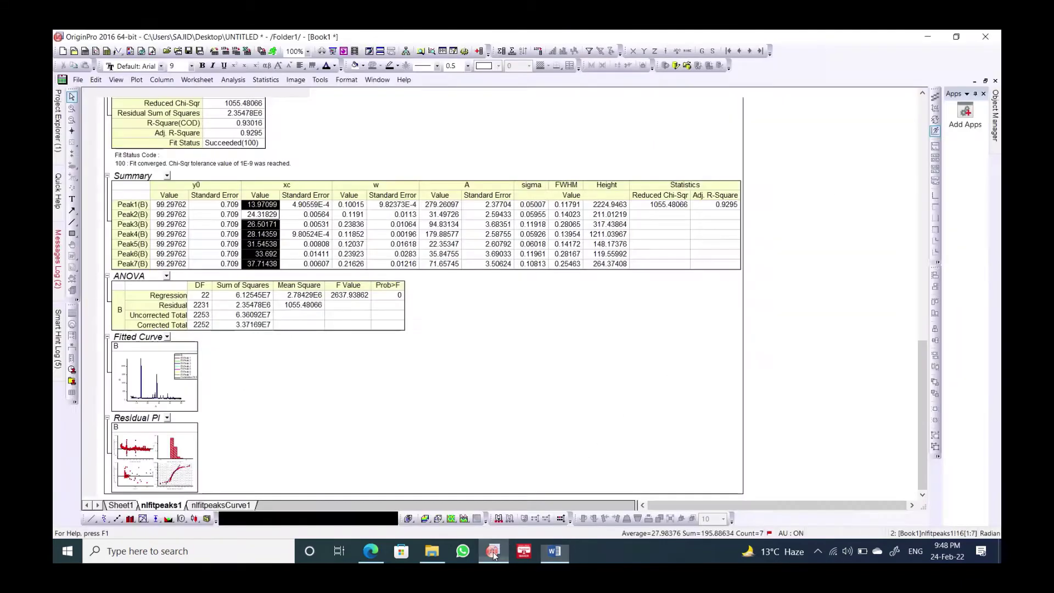
left_click(493, 554)
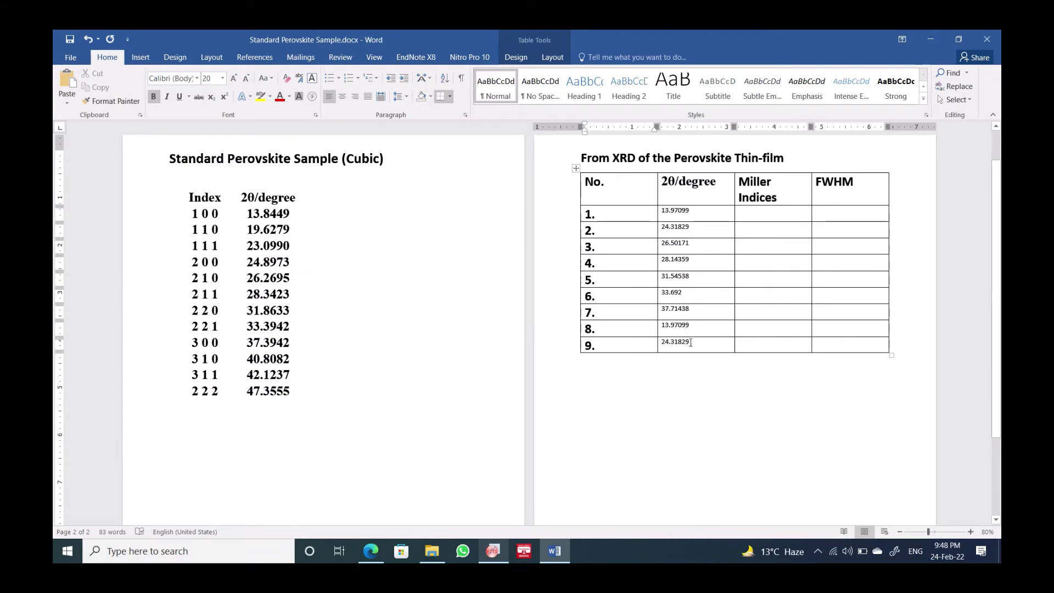
left_click_drag(678, 327, 667, 338)
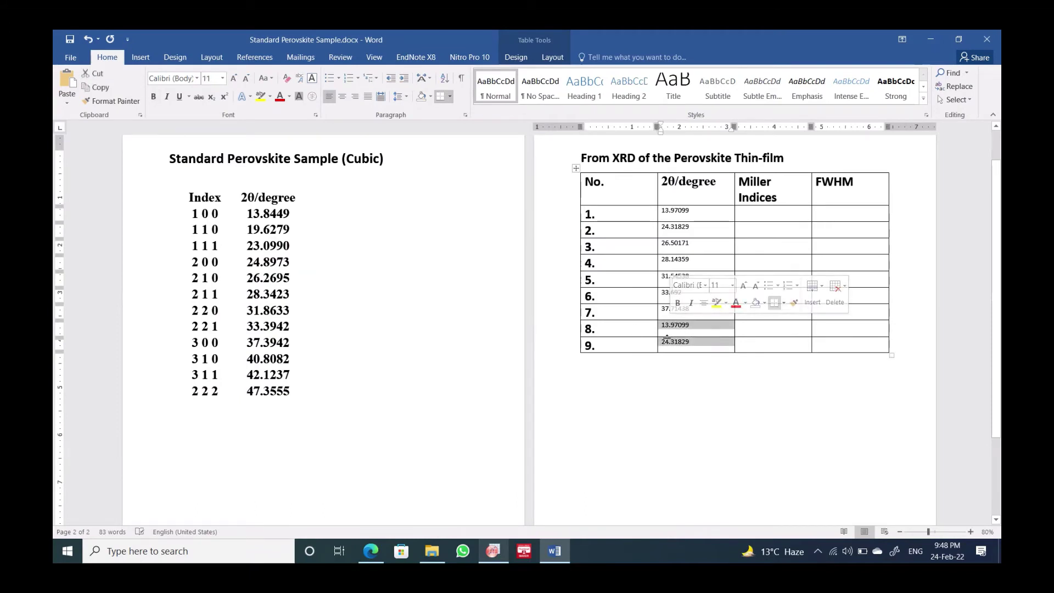
key("Delete")
left_click(695, 386)
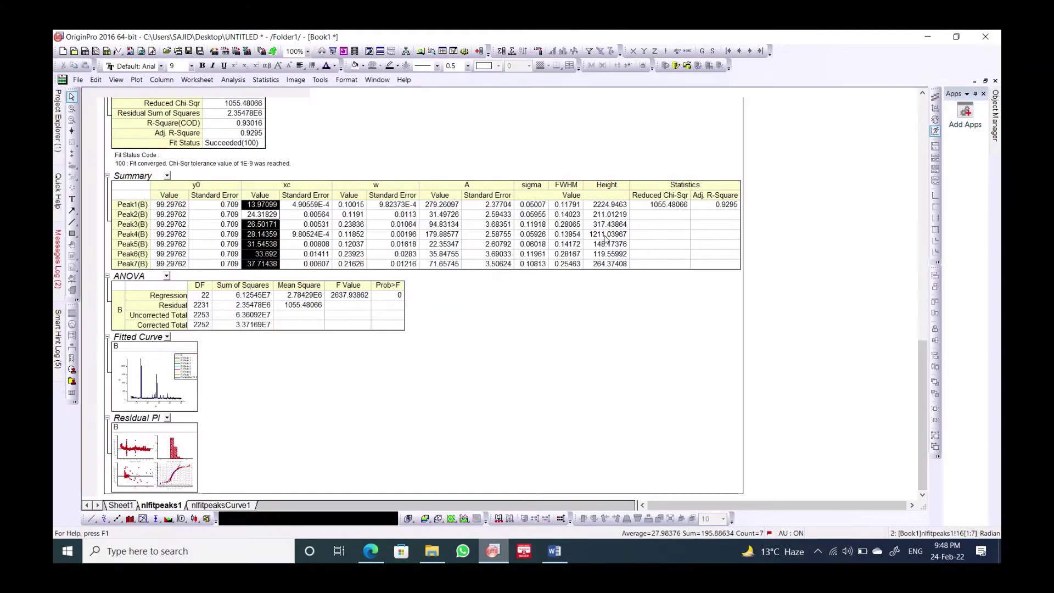
Move Book1 aside, activate Graph1 and delete the fit-results table from the graph
left_click(985, 82)
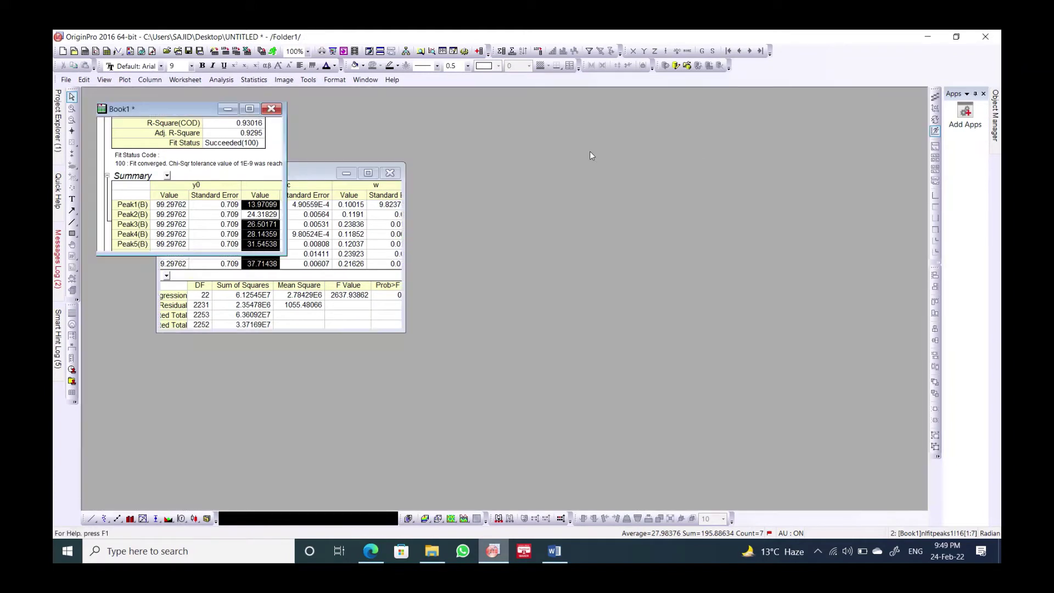
left_click_drag(195, 113, 495, 122)
left_click(223, 171)
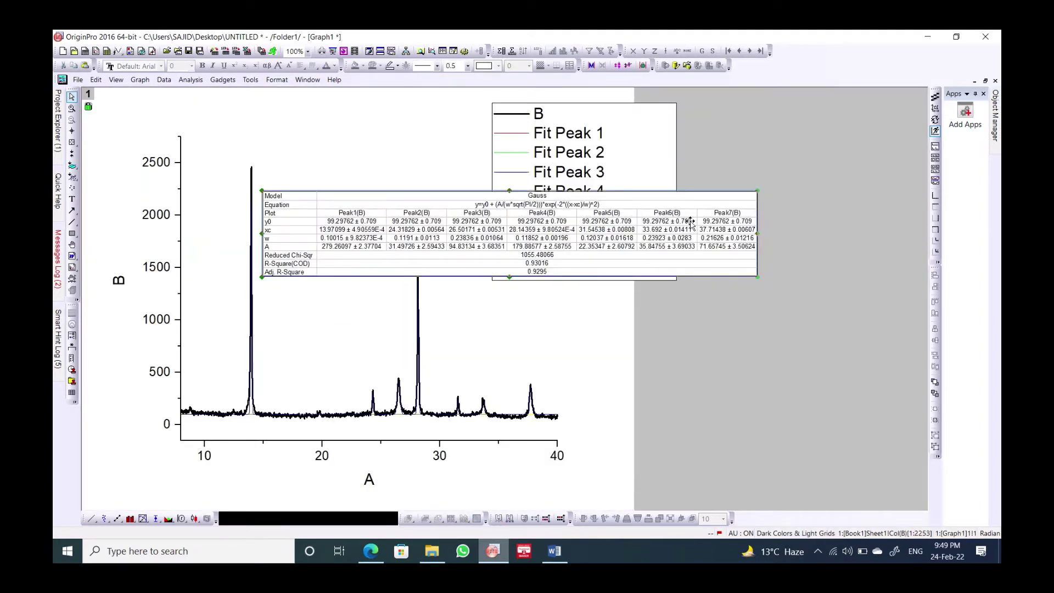
key("Delete")
Edit the legend text to delete the fit-peak and cumulative entries, keeping only B
left_click(625, 234)
left_click(574, 170)
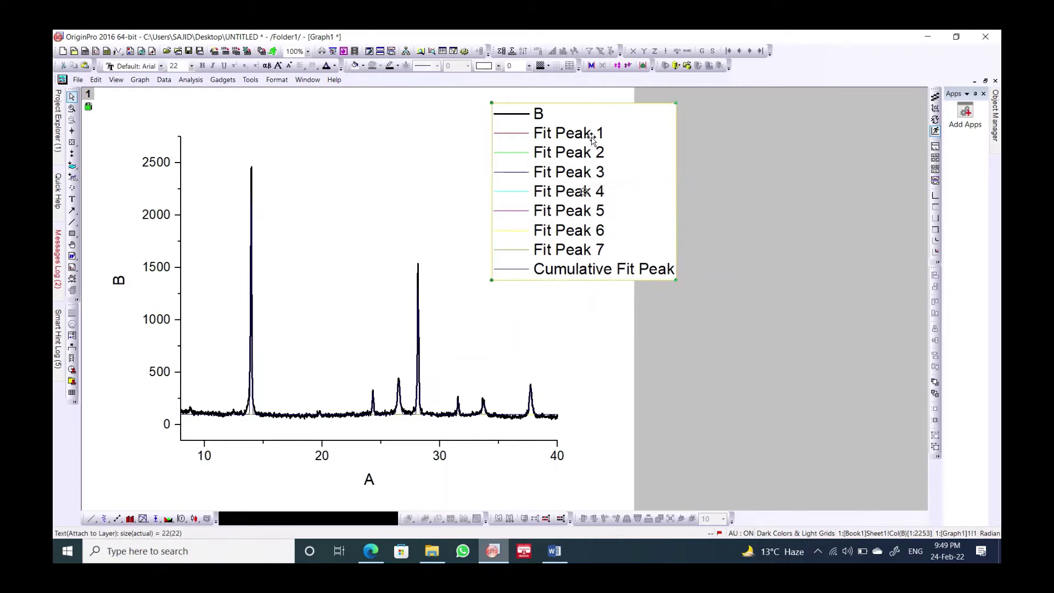
double_click(663, 264)
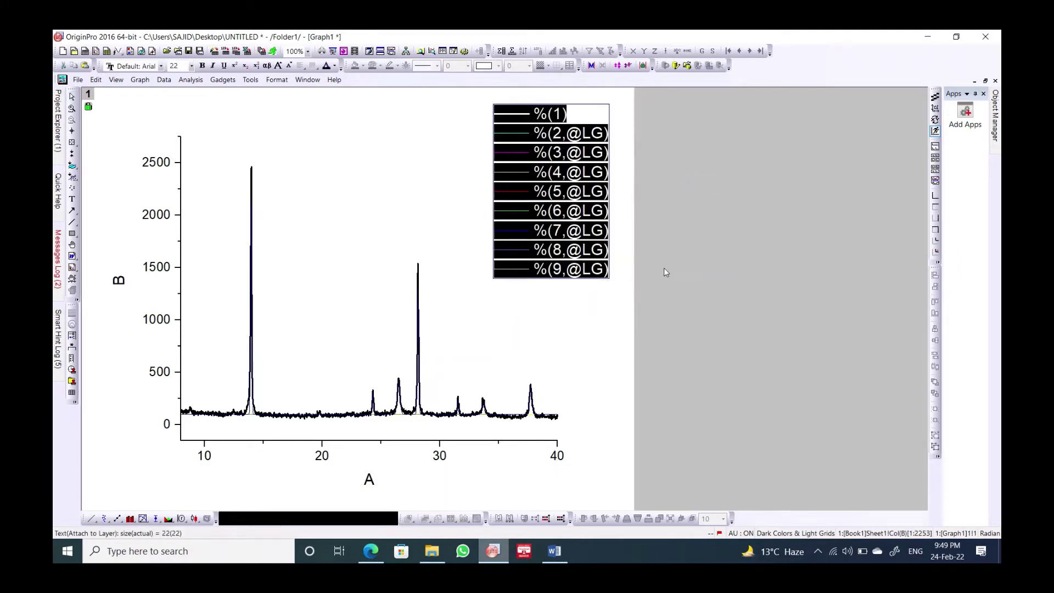
left_click(601, 241)
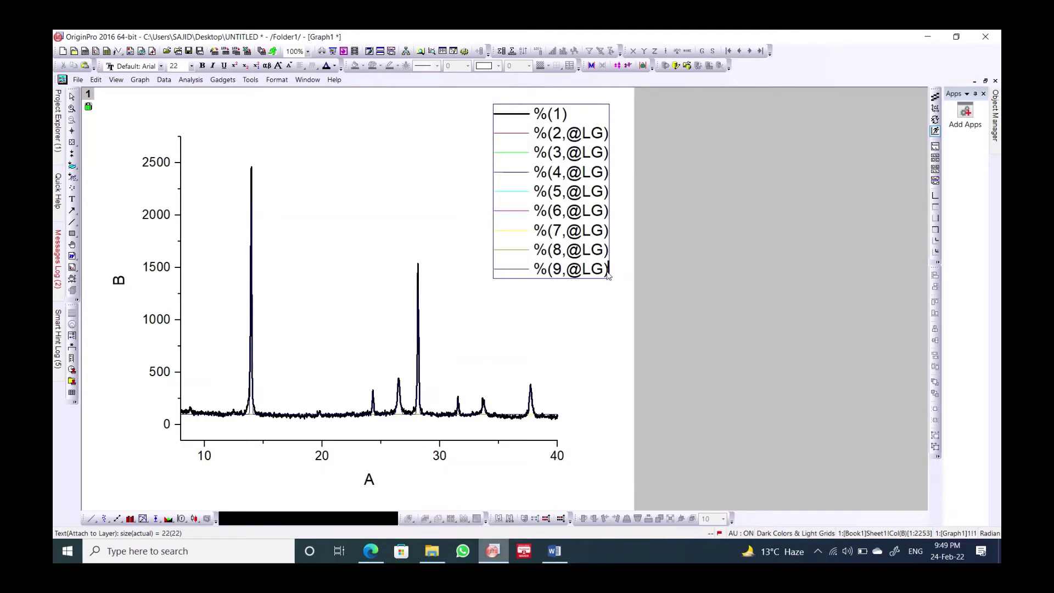
left_click_drag(608, 270, 511, 136)
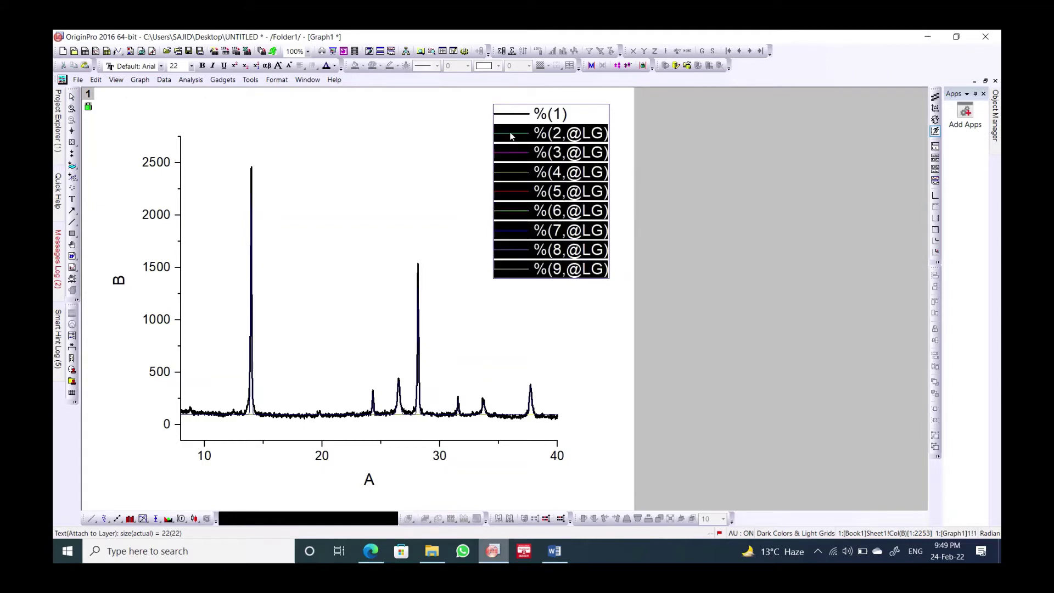
key("Delete")
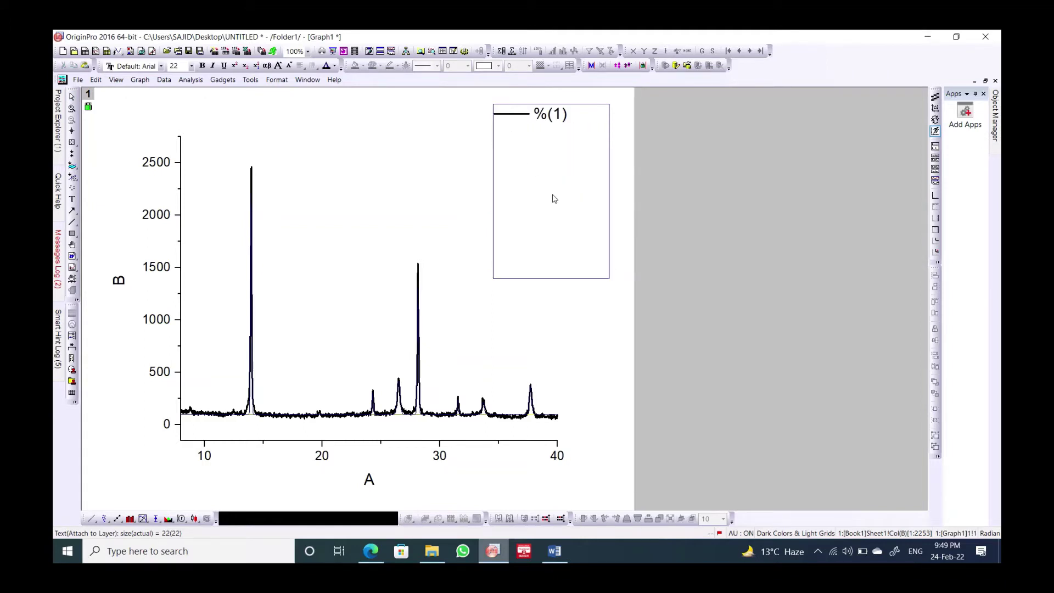
left_click(520, 214)
left_click(517, 142)
left_click(394, 216)
Drag the B legend to the plot's upper-right corner, then bring up the Word document
left_click(508, 135)
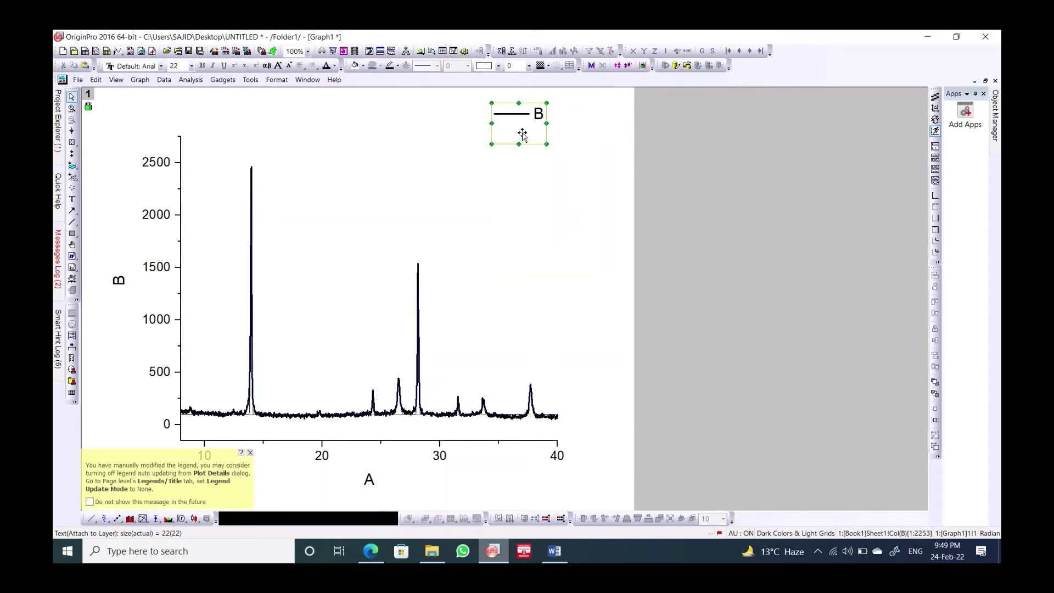
left_click_drag(522, 132, 371, 225)
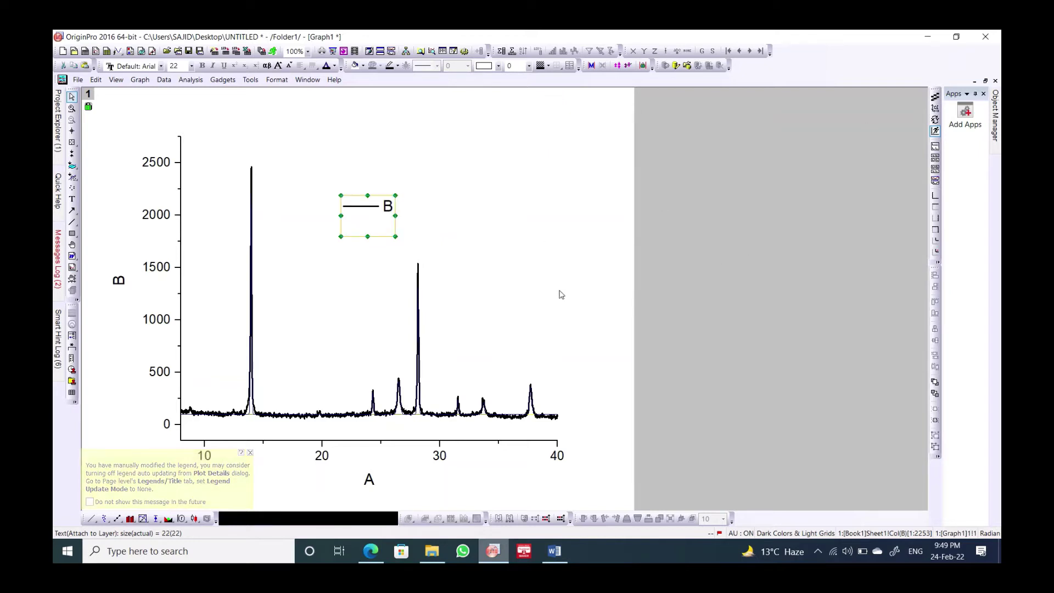
left_click(508, 245)
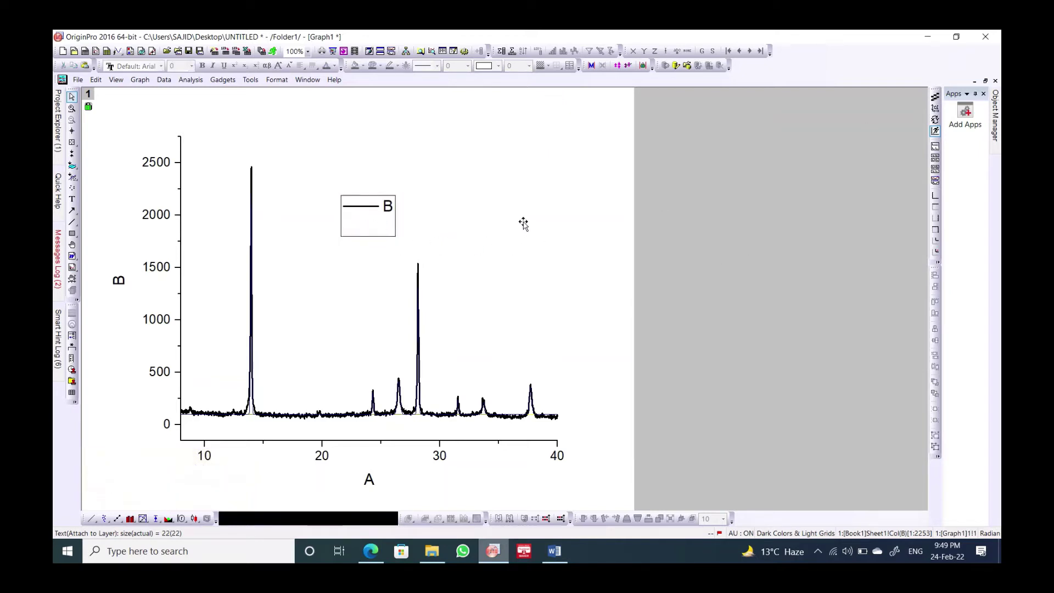
left_click(393, 212)
left_click_drag(393, 212, 531, 161)
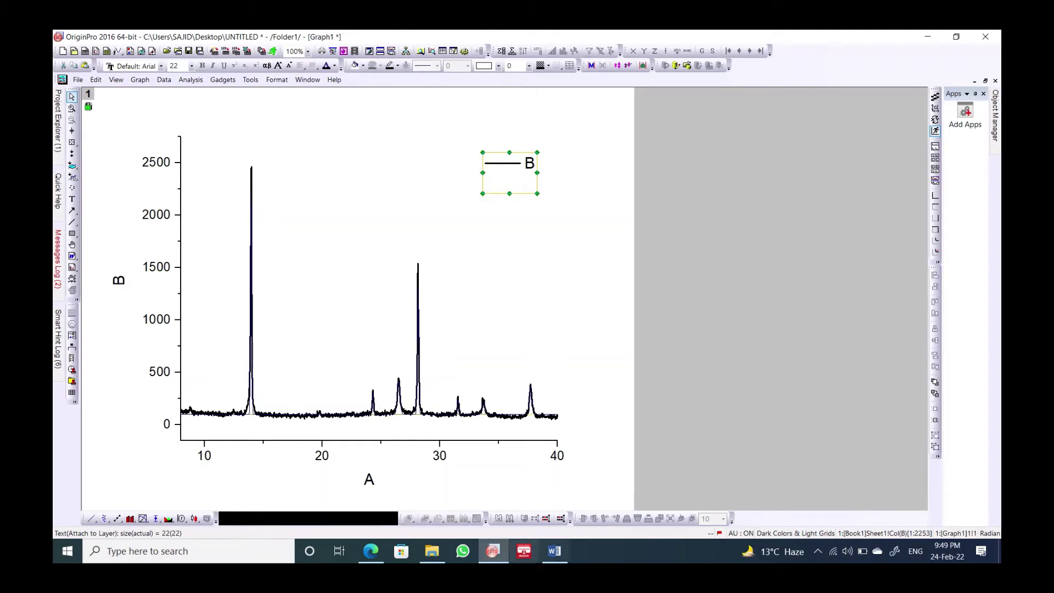
left_click(555, 551)
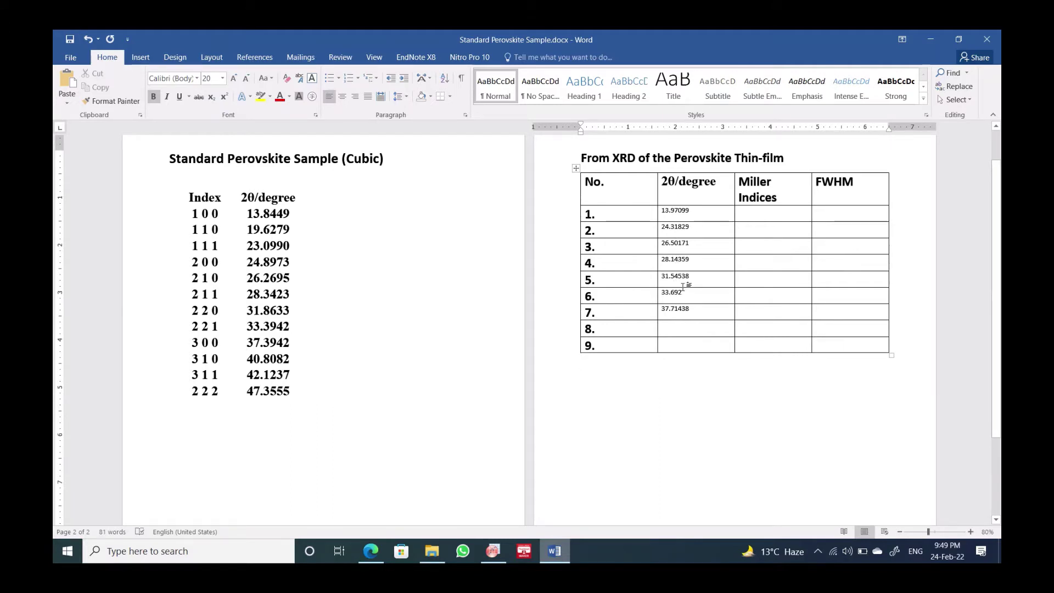
Return to the OriginPro graph, start a text label on it, and restore its window over Word
left_click(497, 556)
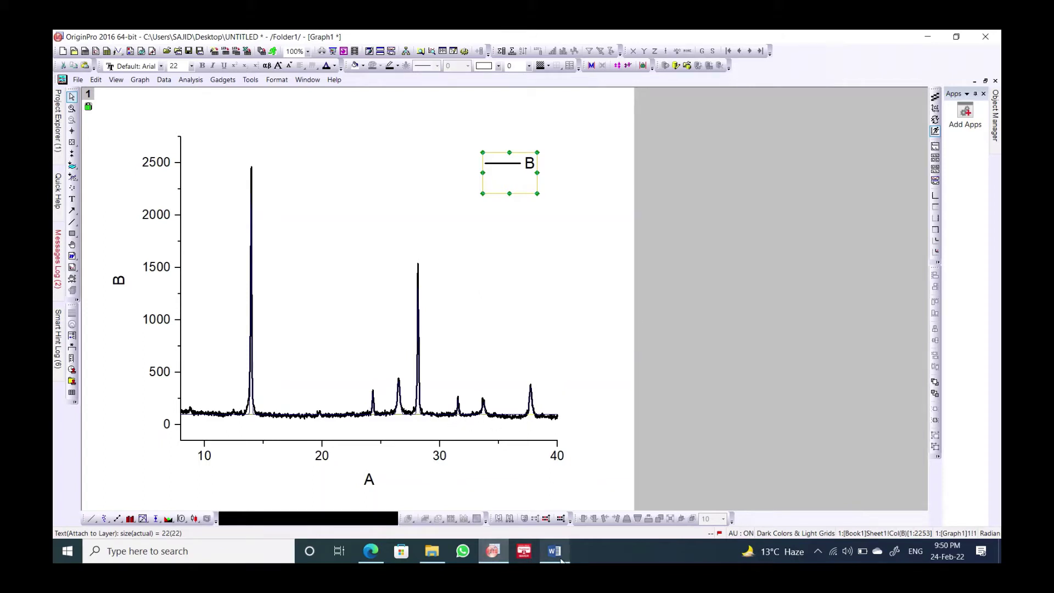
left_click(357, 208)
right_click(359, 202)
left_click(329, 194)
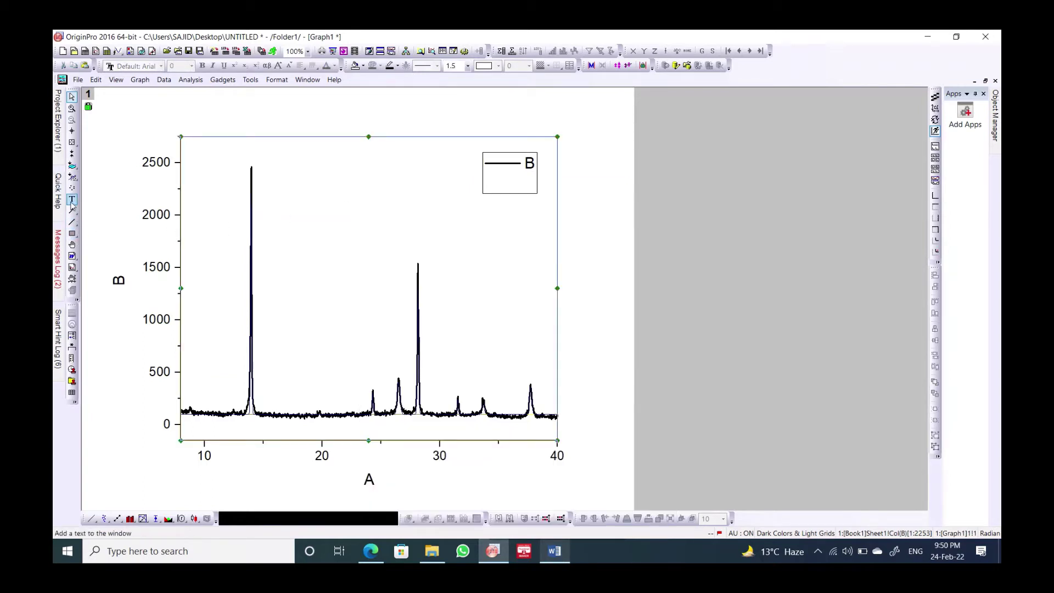
left_click(72, 199)
left_click(297, 215)
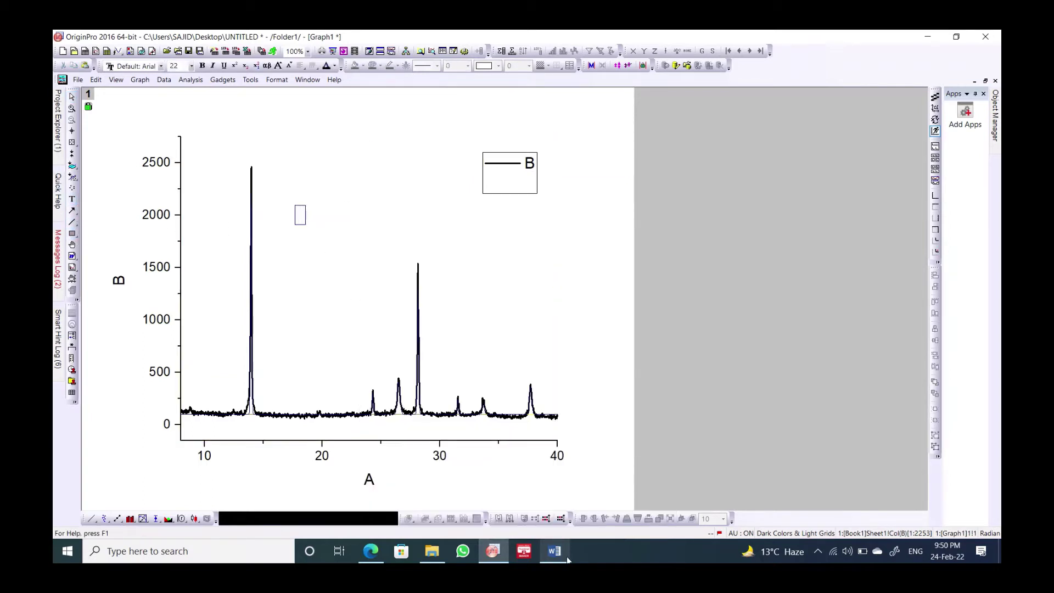
left_click(958, 40)
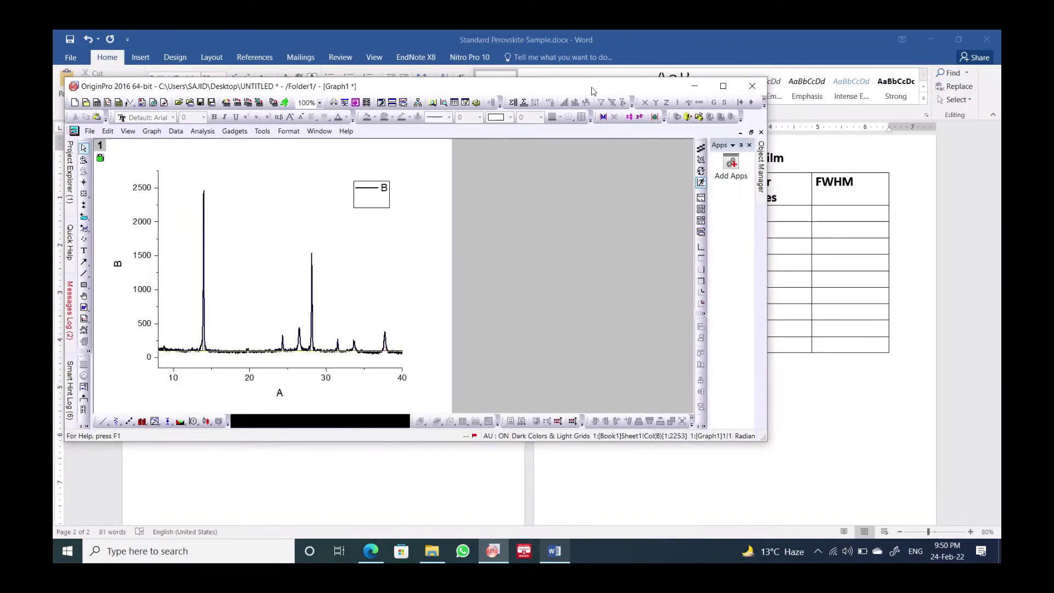
Set the 2θ/degree values in rows 1–7 of the thin-film table to 20-pt bold
left_click_drag(593, 91, 695, 281)
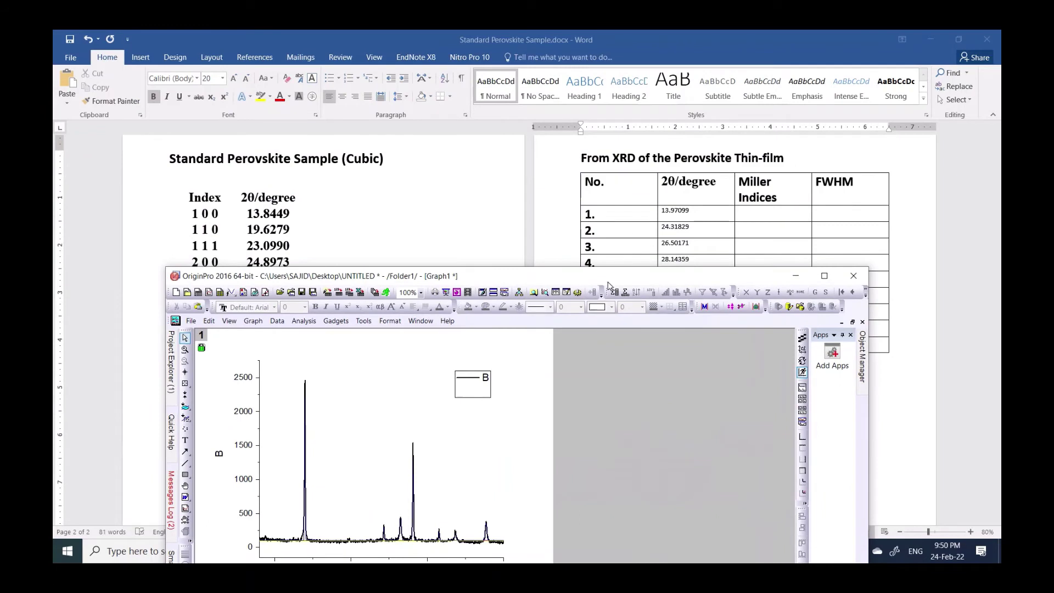
left_click(795, 275)
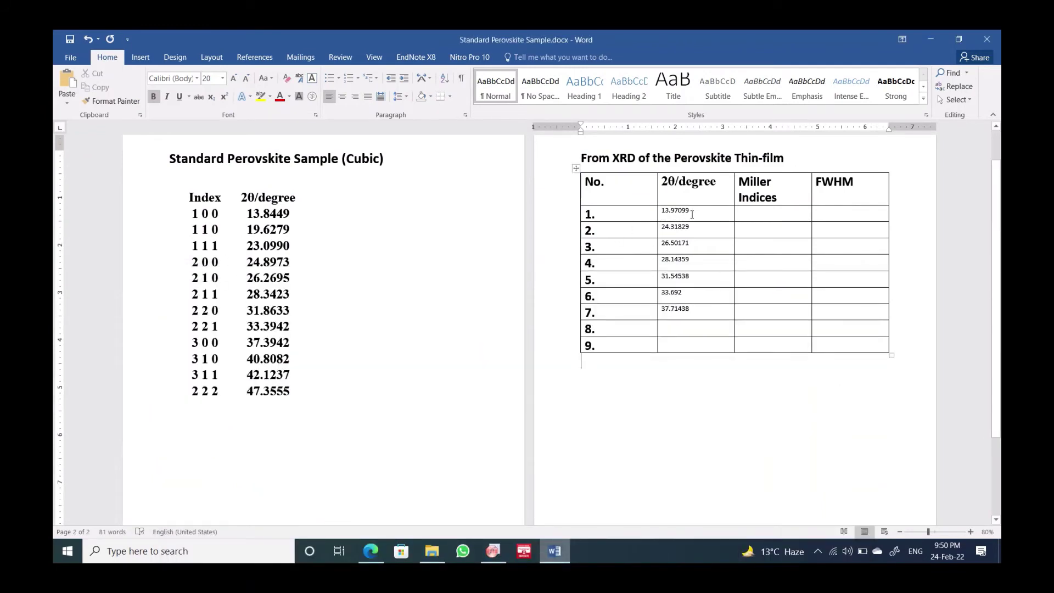
left_click_drag(691, 311, 665, 211)
left_click(725, 232)
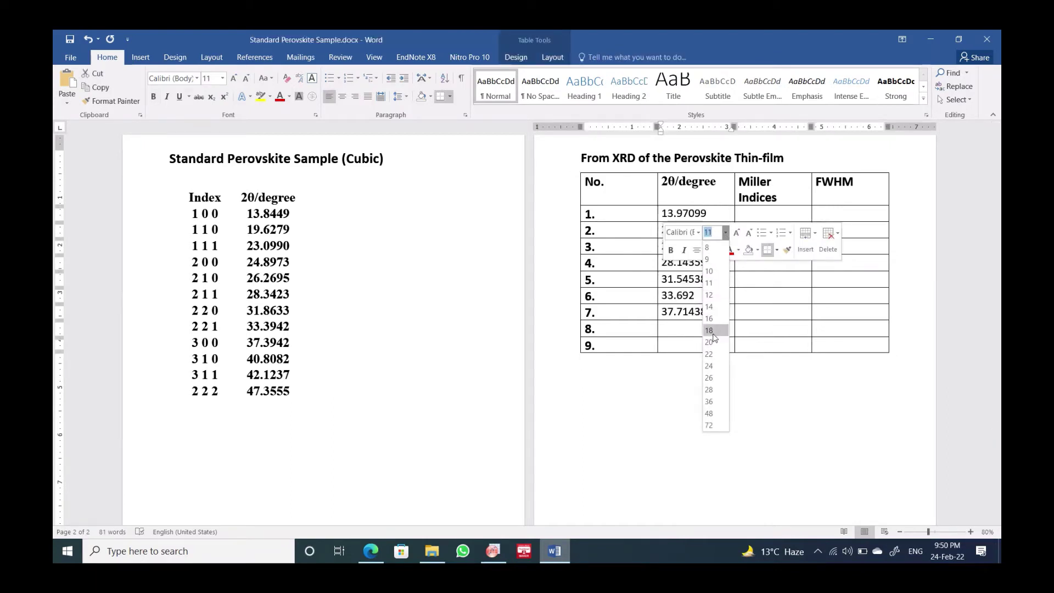
left_click(711, 342)
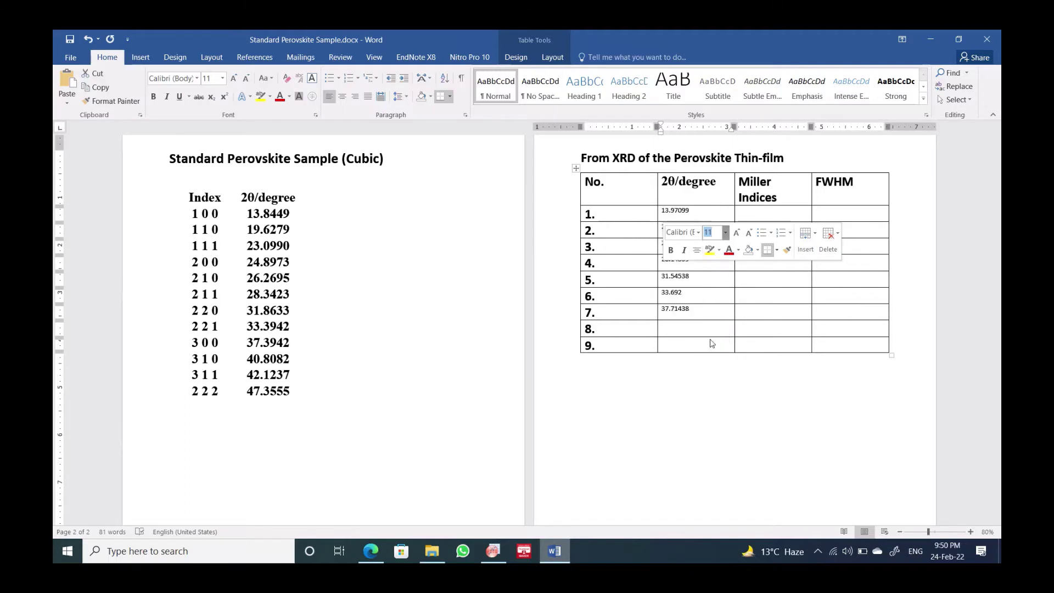
left_click(670, 250)
Enter the first Miller indices, including 200, checking against the reference table's 2 0 0 row
left_click(686, 280)
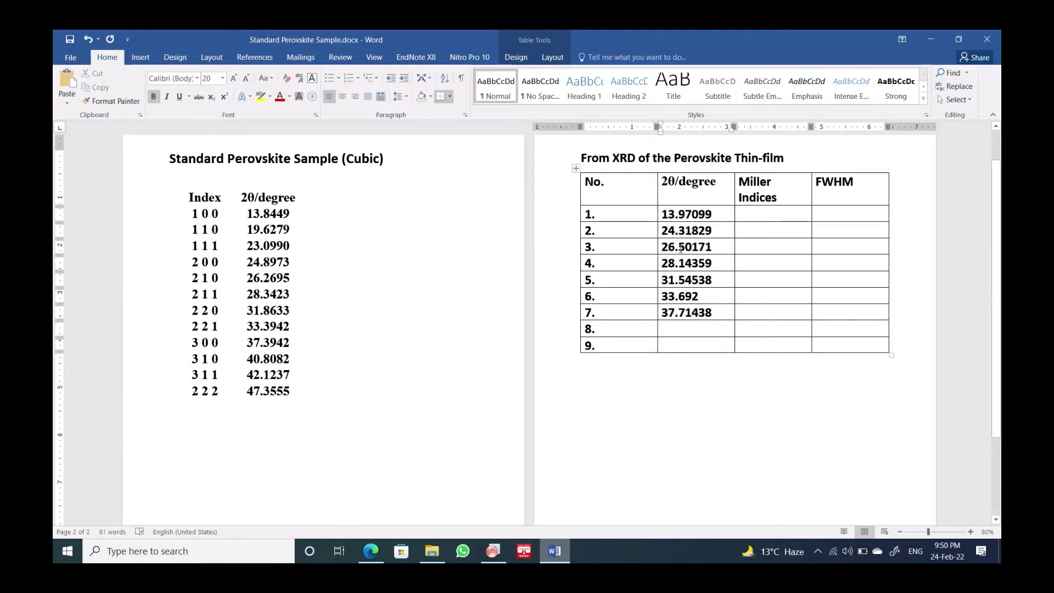
left_click(779, 208)
mouse_move(673, 166)
type("200")
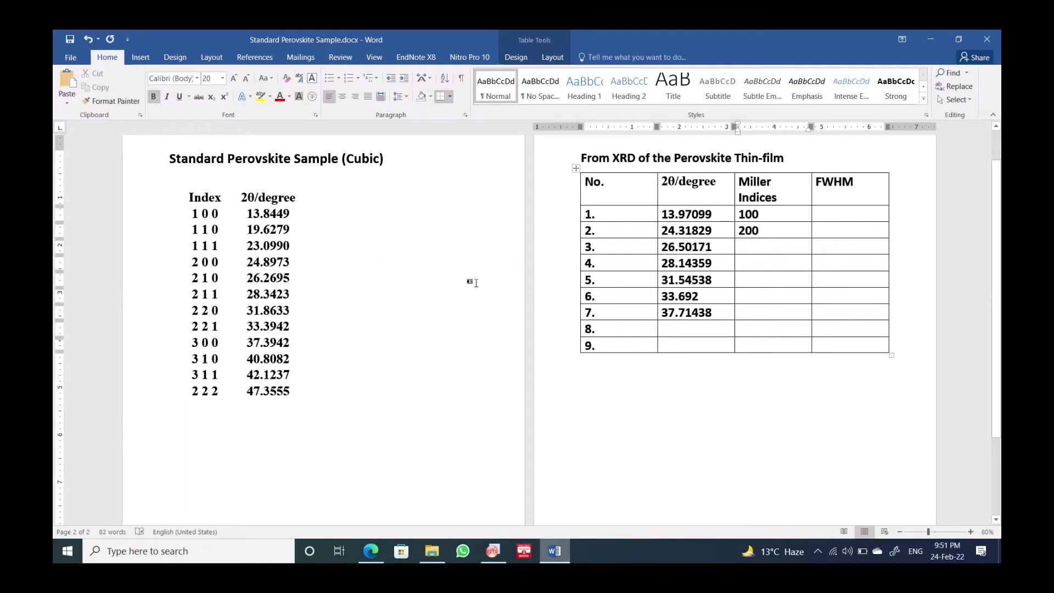
left_click_drag(278, 263, 175, 263)
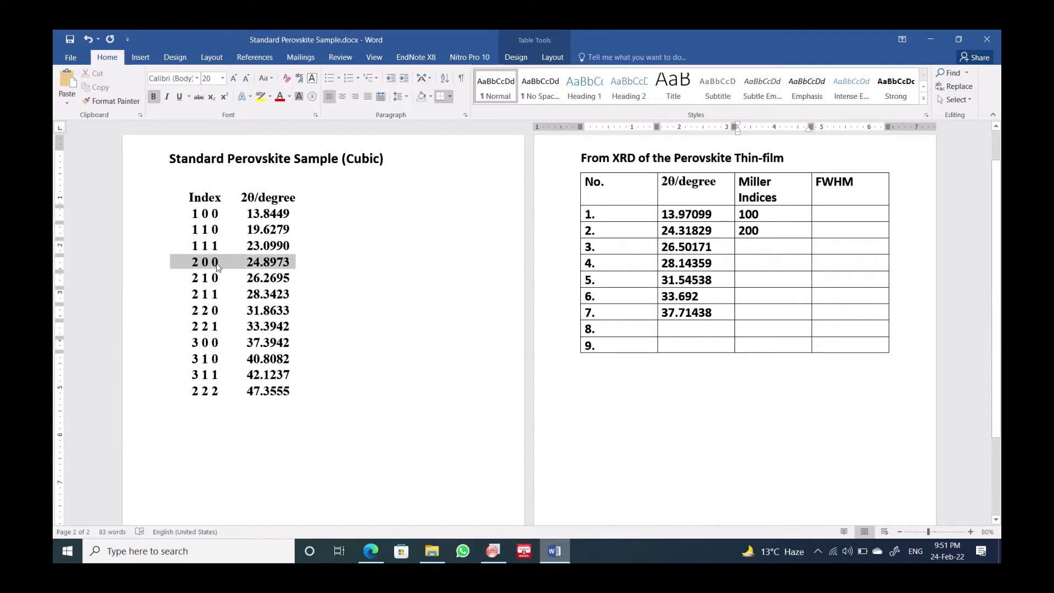
Enter Miller indices 210, 211, 220, 221 and 300 for the remaining rows, leaving FWHM empty
left_click(757, 248)
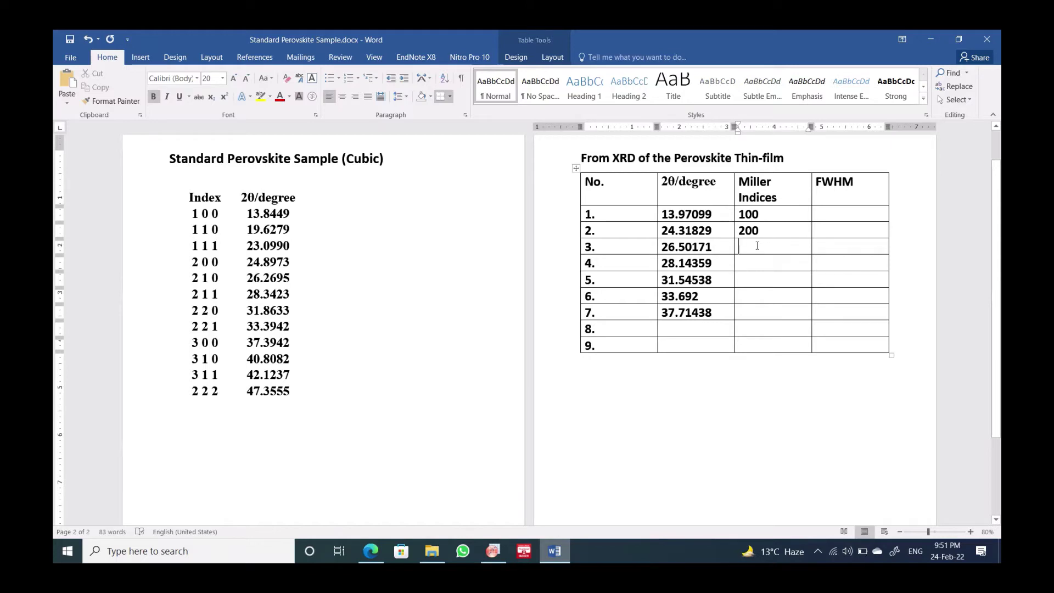
type("210")
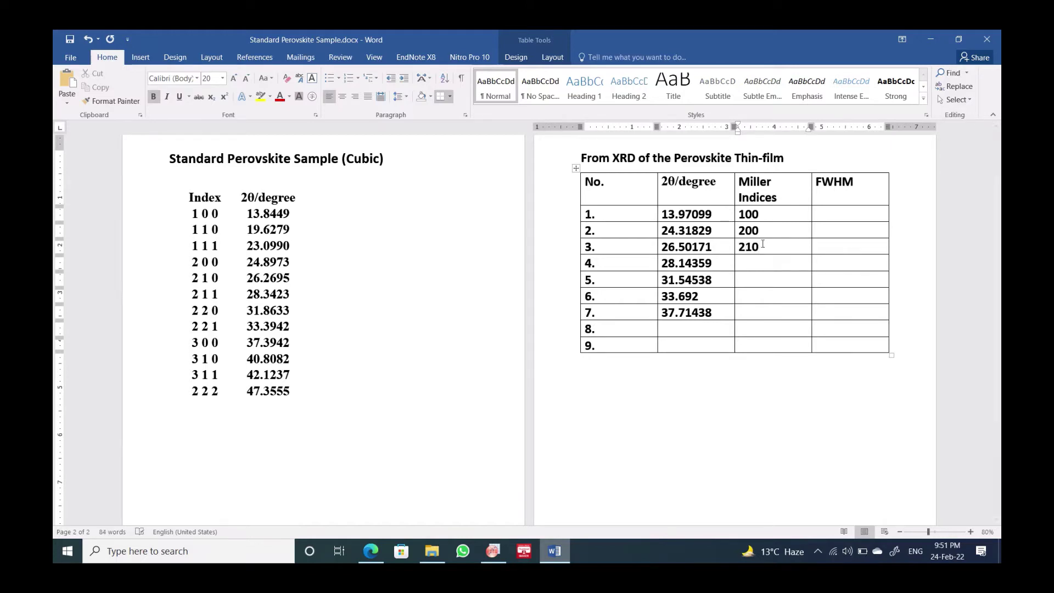
left_click(762, 259)
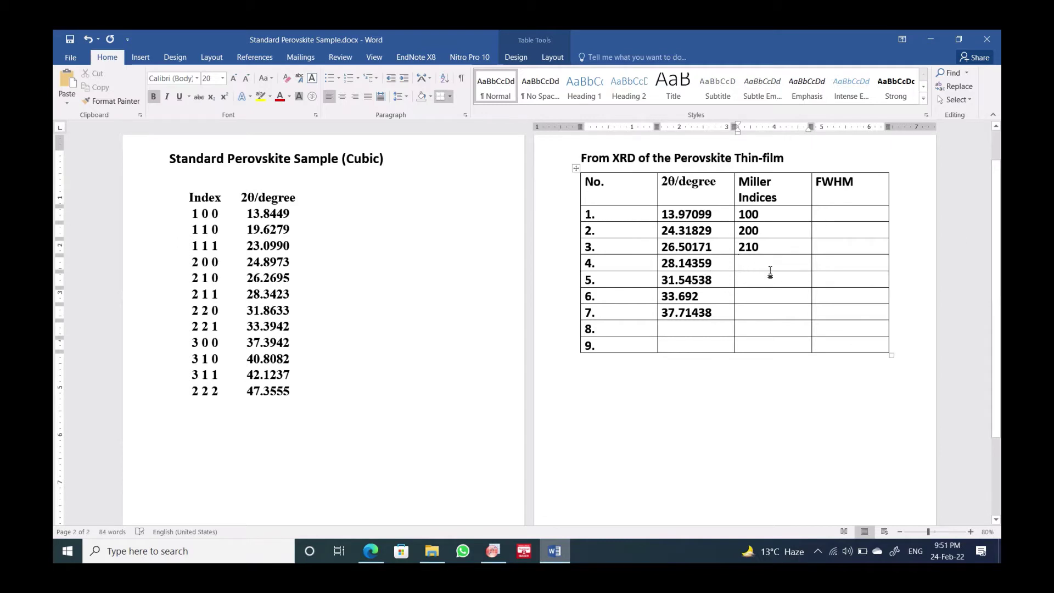
type("211")
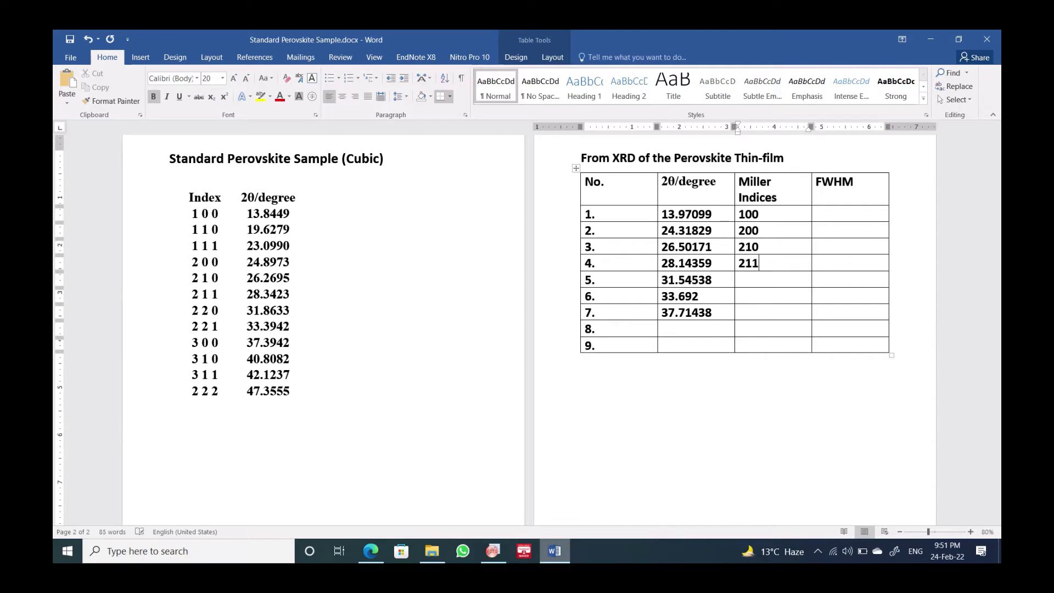
left_click(757, 281)
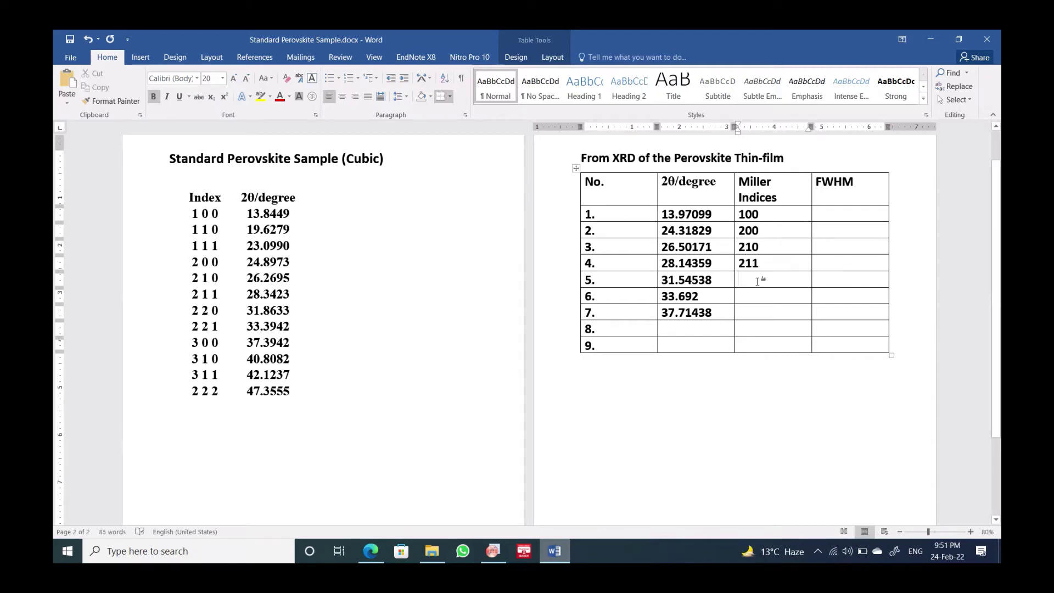
type("220")
type("221")
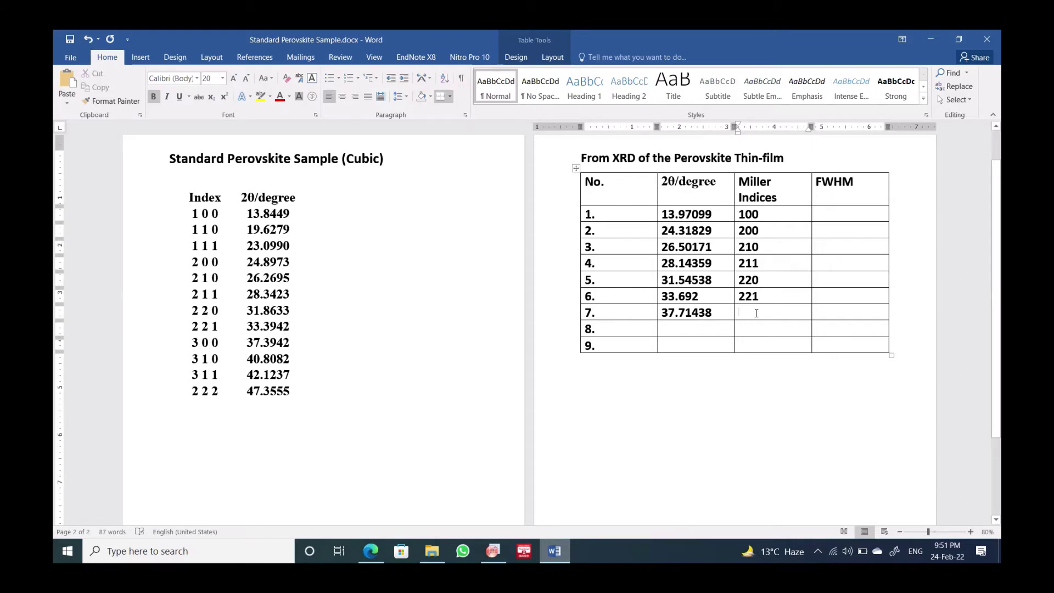
type("300")
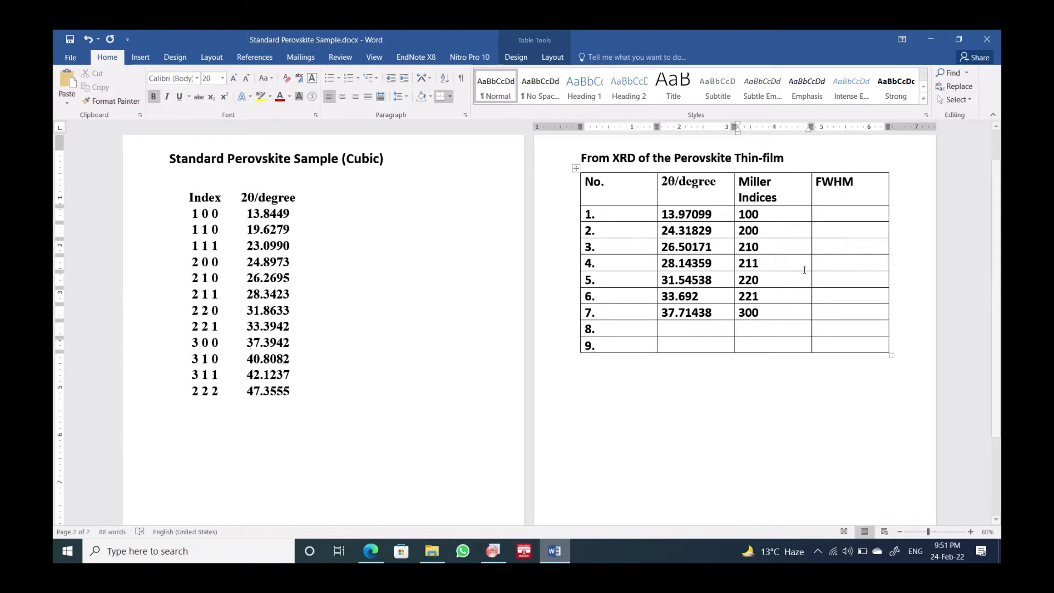
left_click(839, 215)
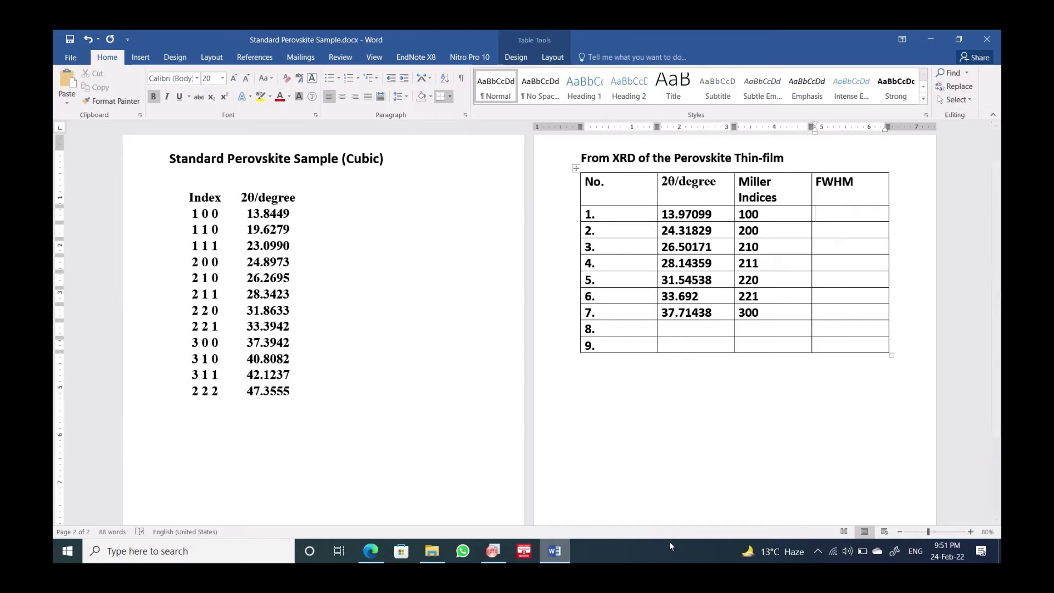
left_click(849, 186)
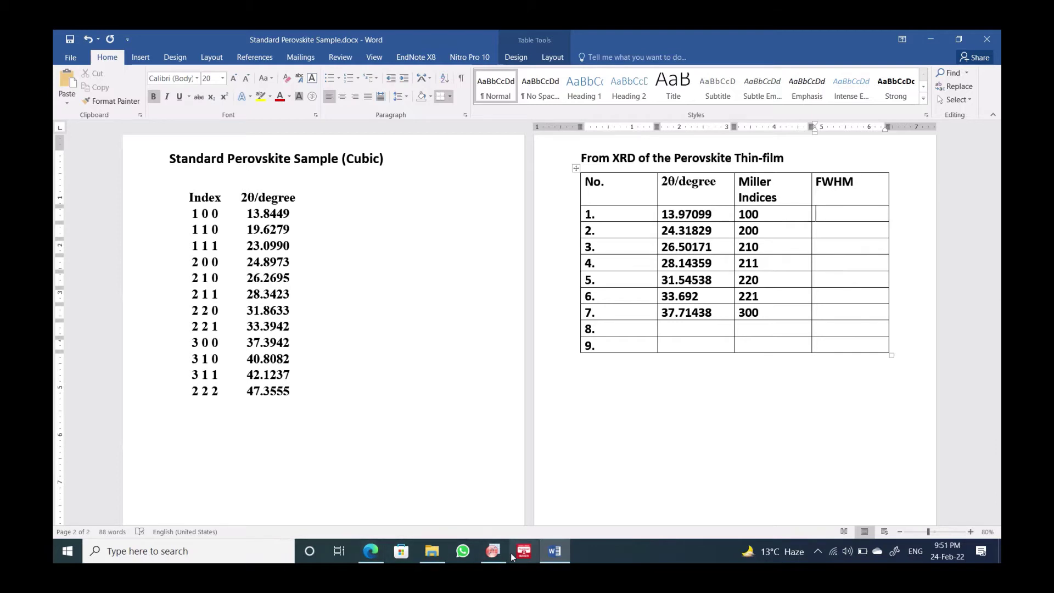
Maximize OriginPro and bring Book1's fit-results report to full size
left_click(486, 556)
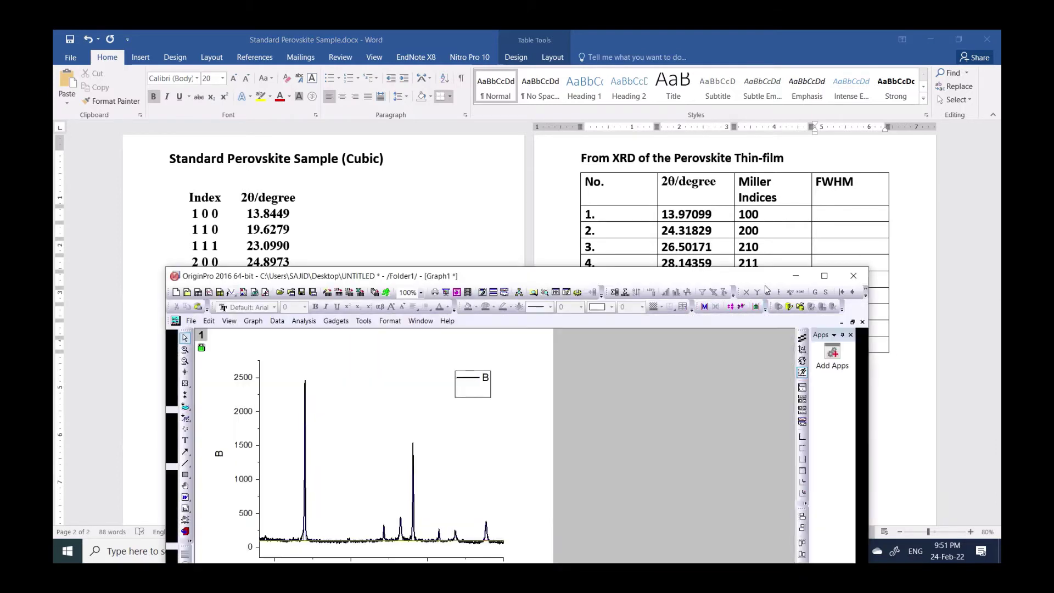
left_click_drag(716, 281, 703, 44)
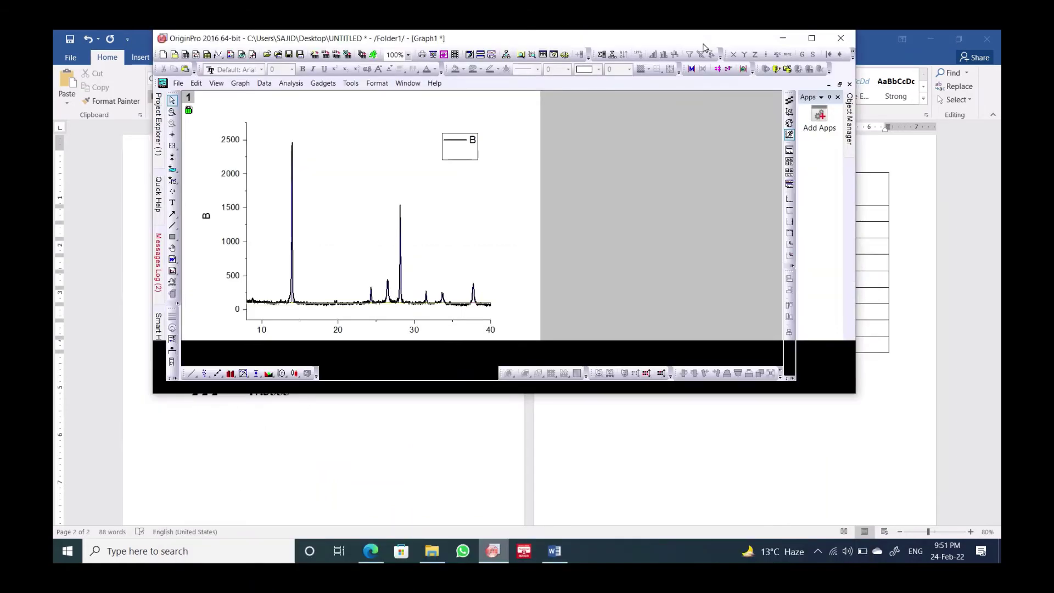
left_click(812, 39)
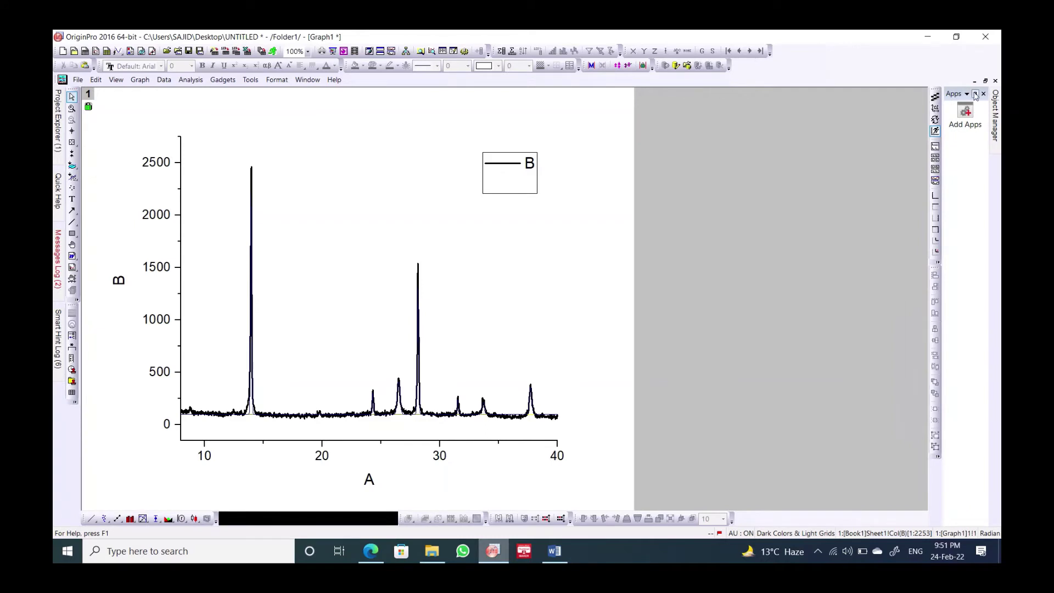
left_click(985, 80)
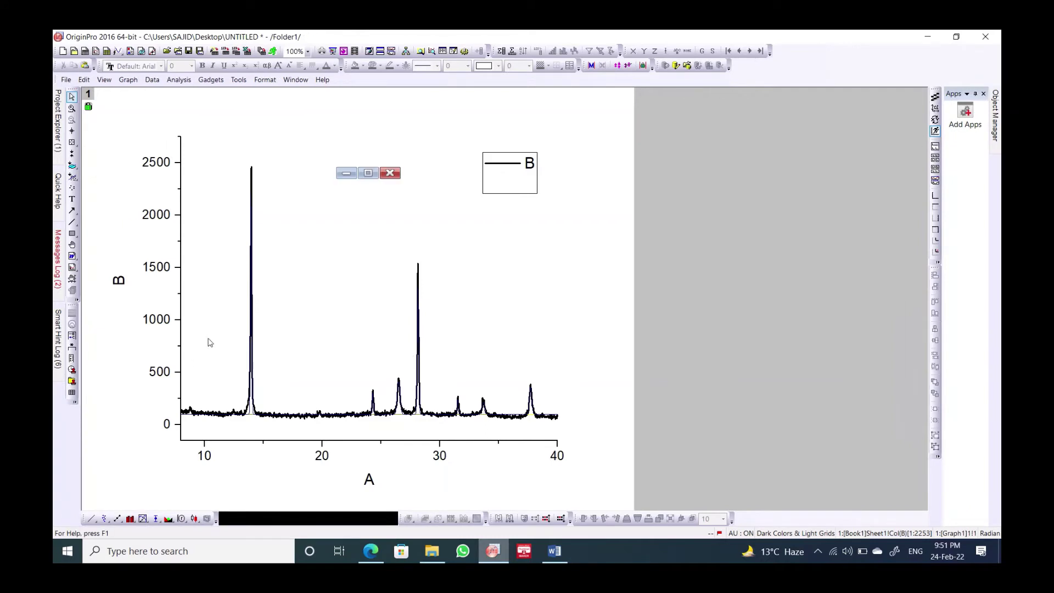
left_click(549, 117)
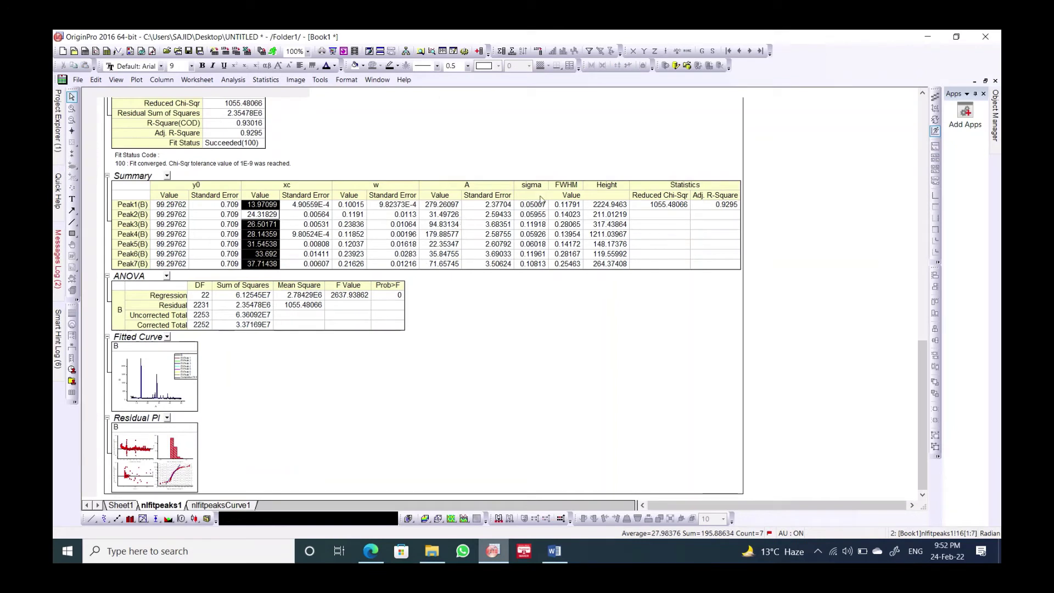
Select the seven FWHM values, 0.11791 to 0.25463, and return to the Word table
left_click(565, 206)
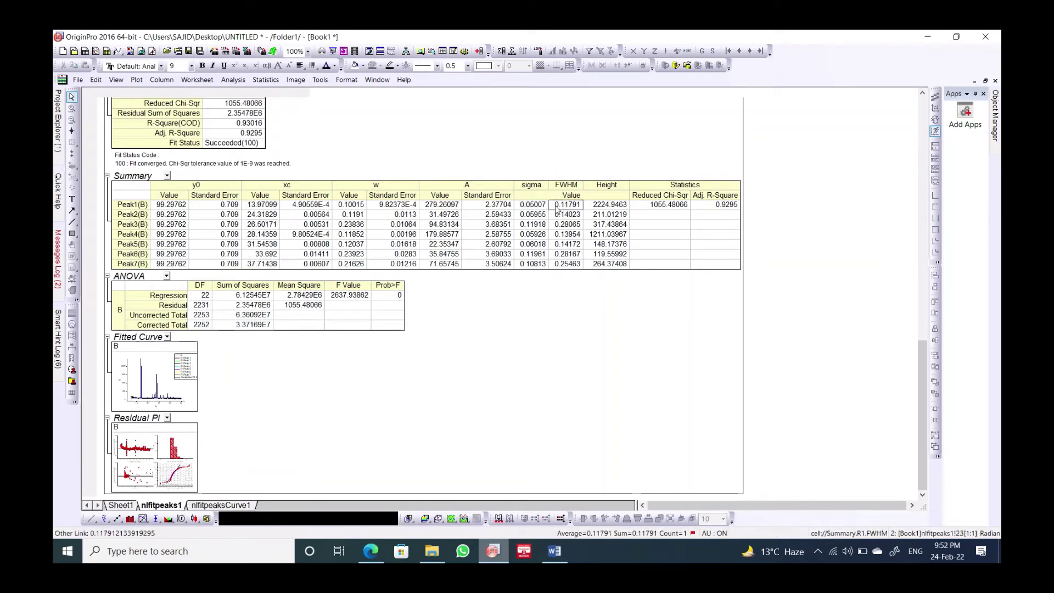
left_click_drag(557, 207, 569, 264)
key("ctrl+c")
left_click(553, 206)
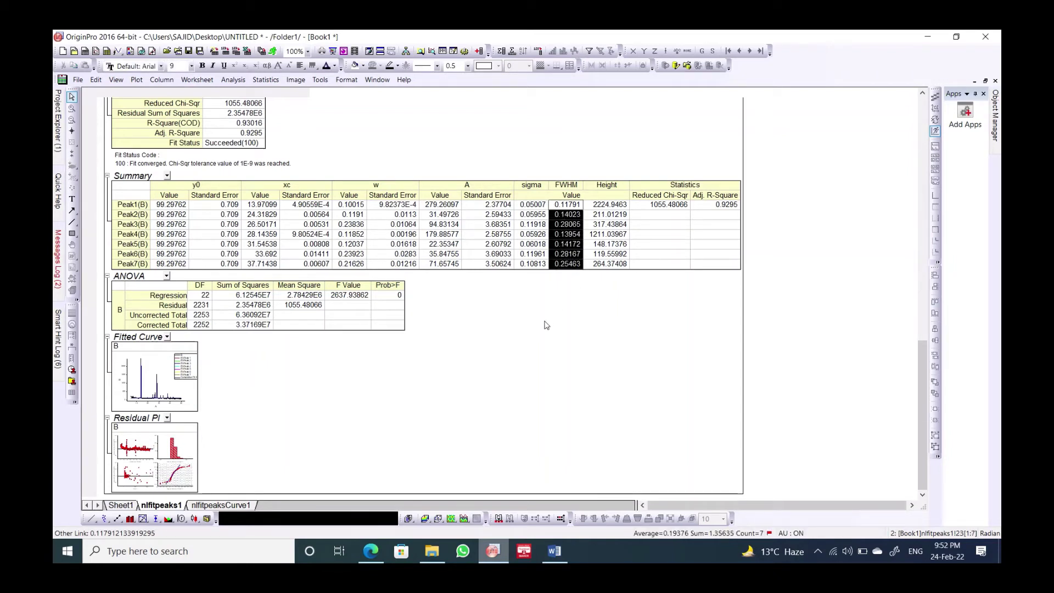
mouse_move(428, 557)
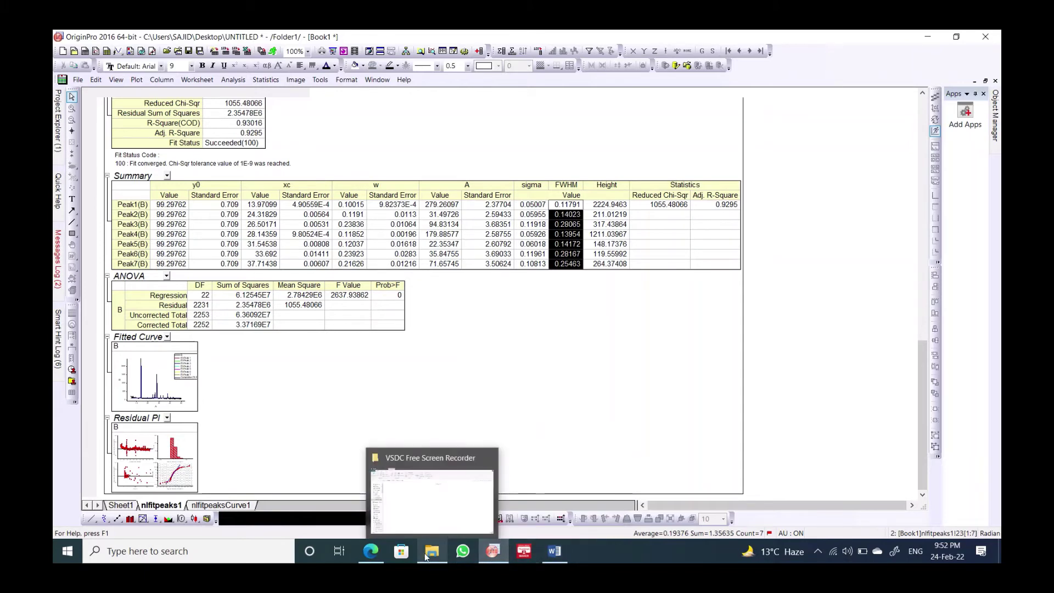
left_click(554, 551)
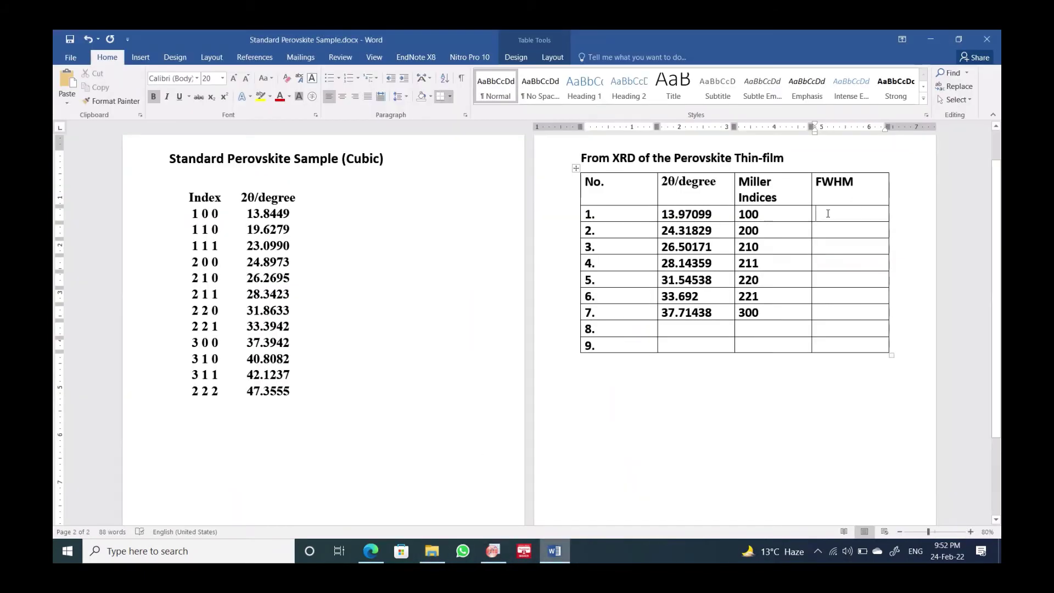
Paste the seven FWHM values into rows 1–7 of the FWHM column and set them to 20 pt
left_click_drag(818, 214, 846, 230)
key("ctrl+v")
left_click(882, 235)
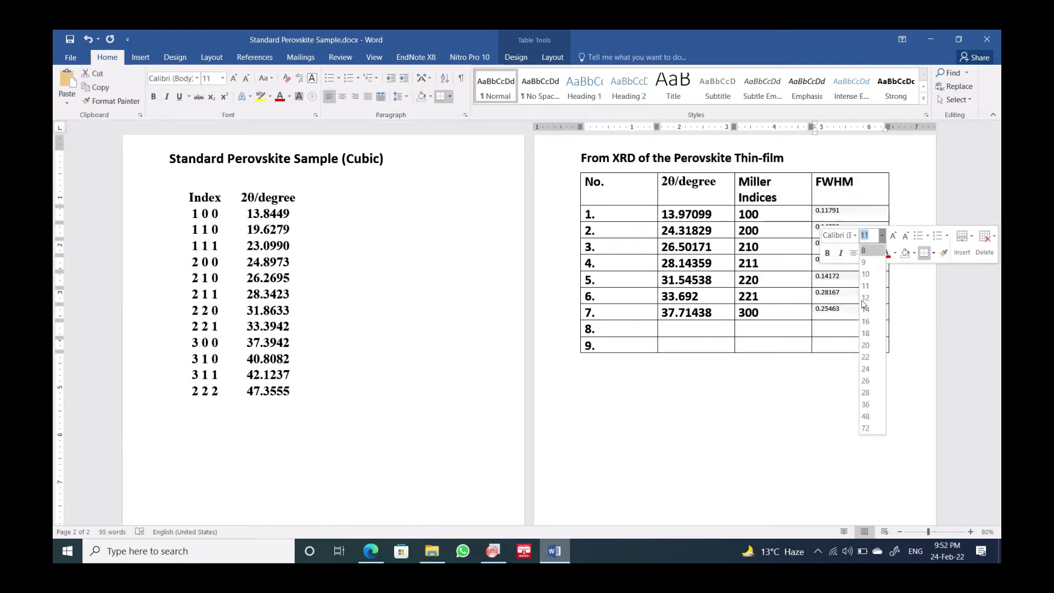
left_click(866, 345)
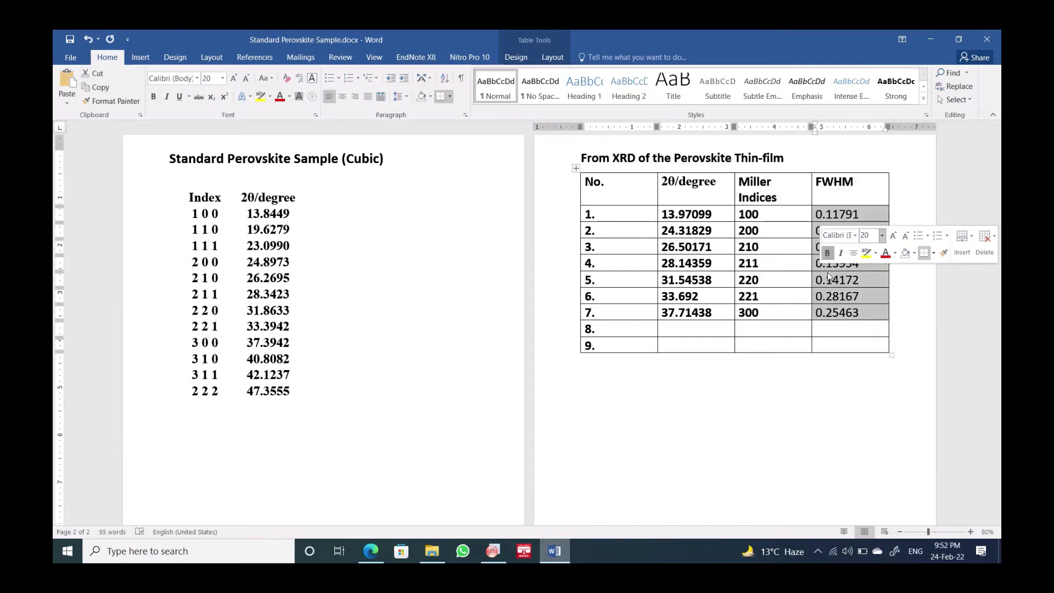
left_click(831, 371)
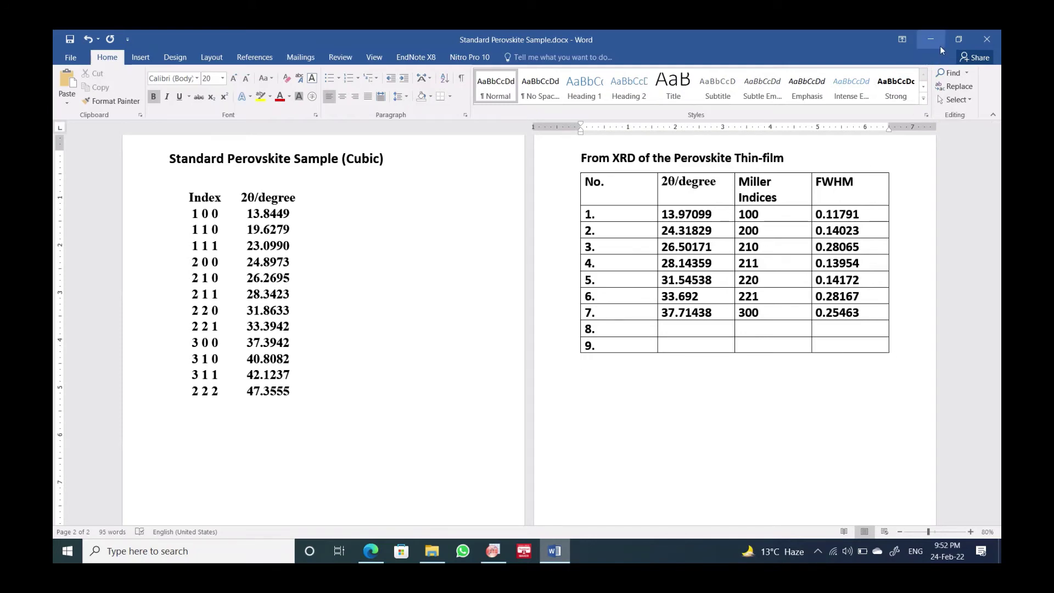
Switch to OriginPro and bring the Book1 workbook to full size
left_click(491, 552)
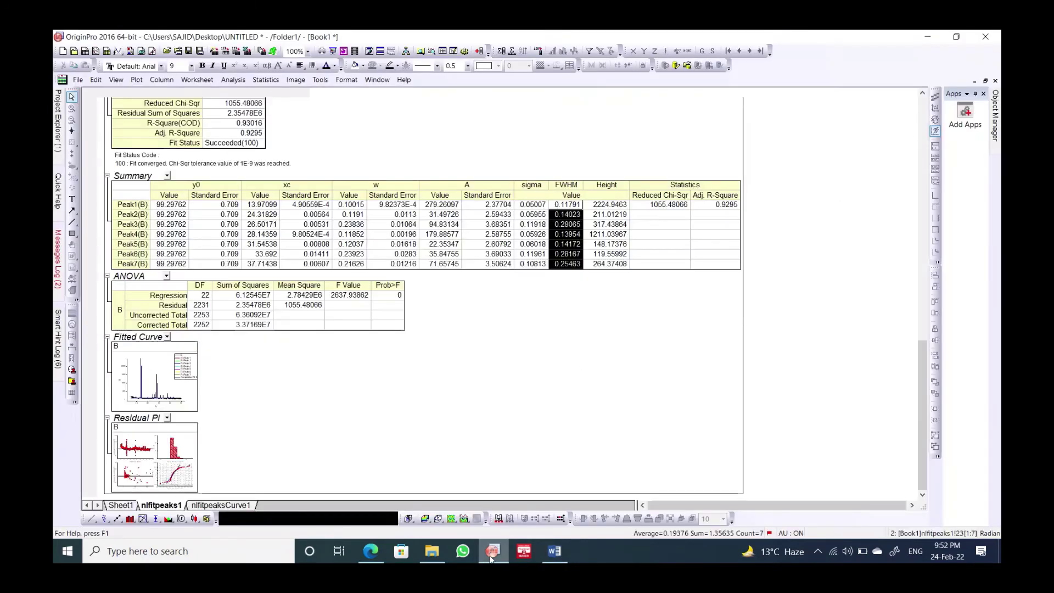
left_click(987, 82)
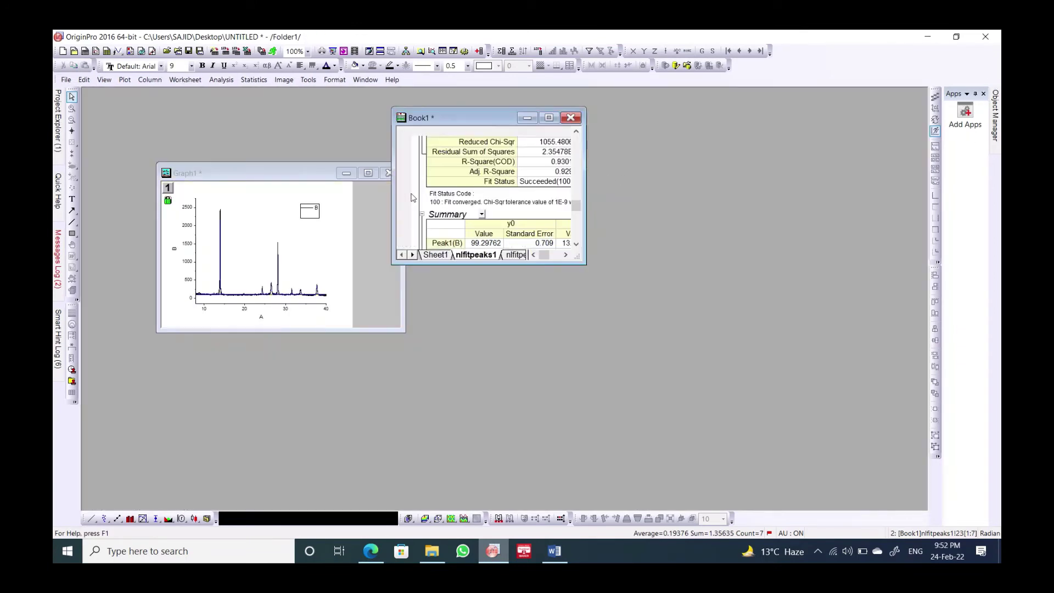
left_click(368, 173)
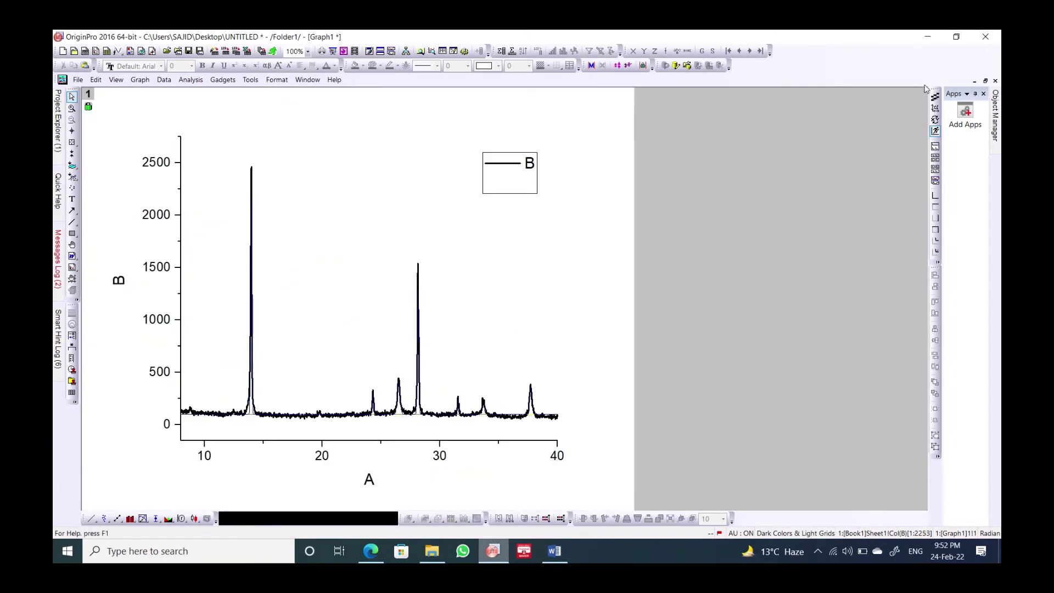
left_click(987, 82)
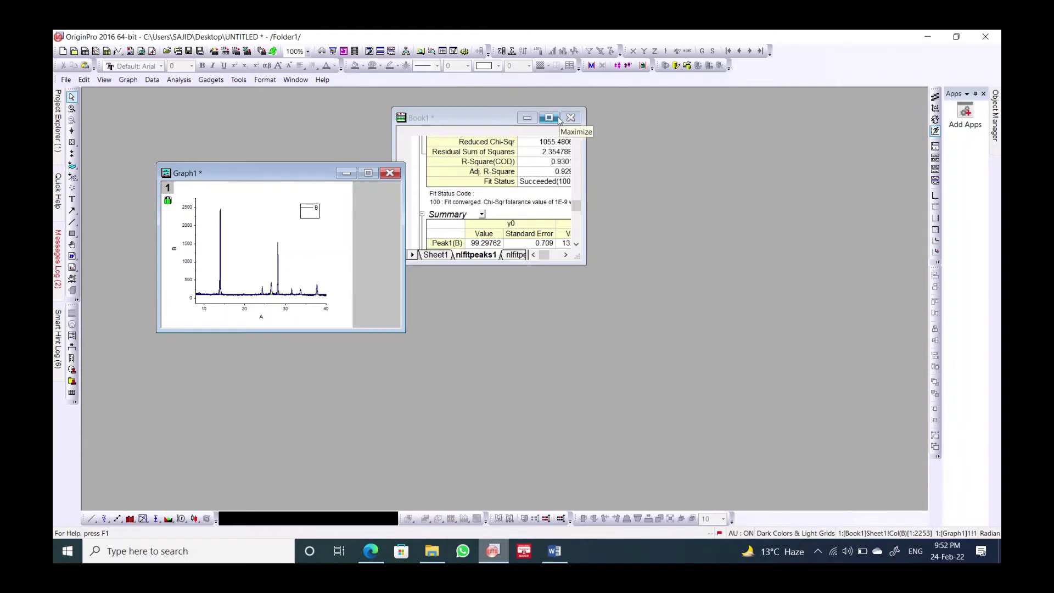
left_click(548, 117)
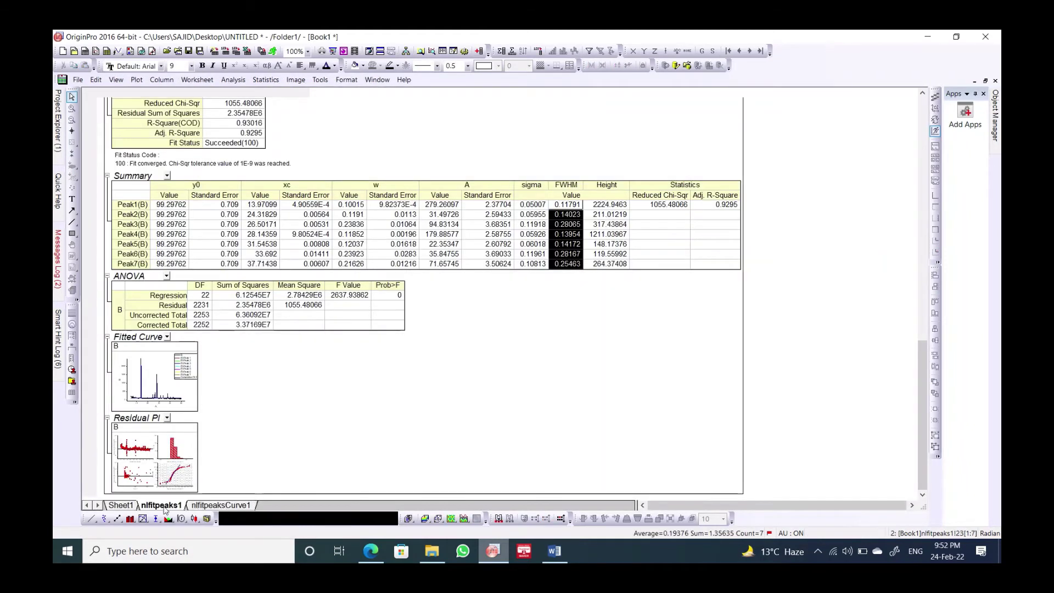
Delete the nlfitpeaks1 fit report sheet from Book1
right_click(165, 507)
key("Escape")
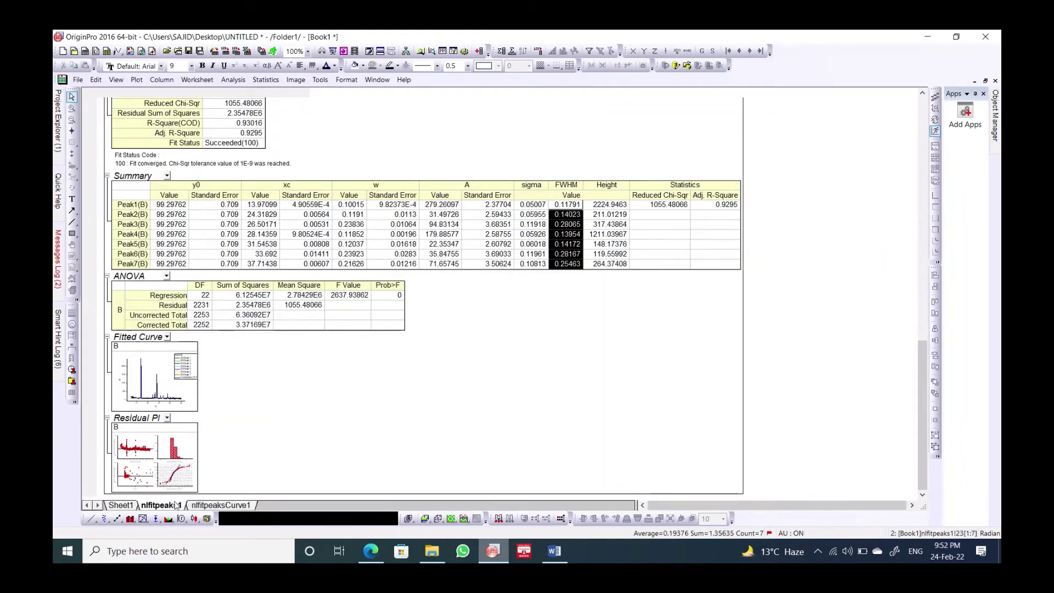
right_click(166, 504)
left_click(213, 396)
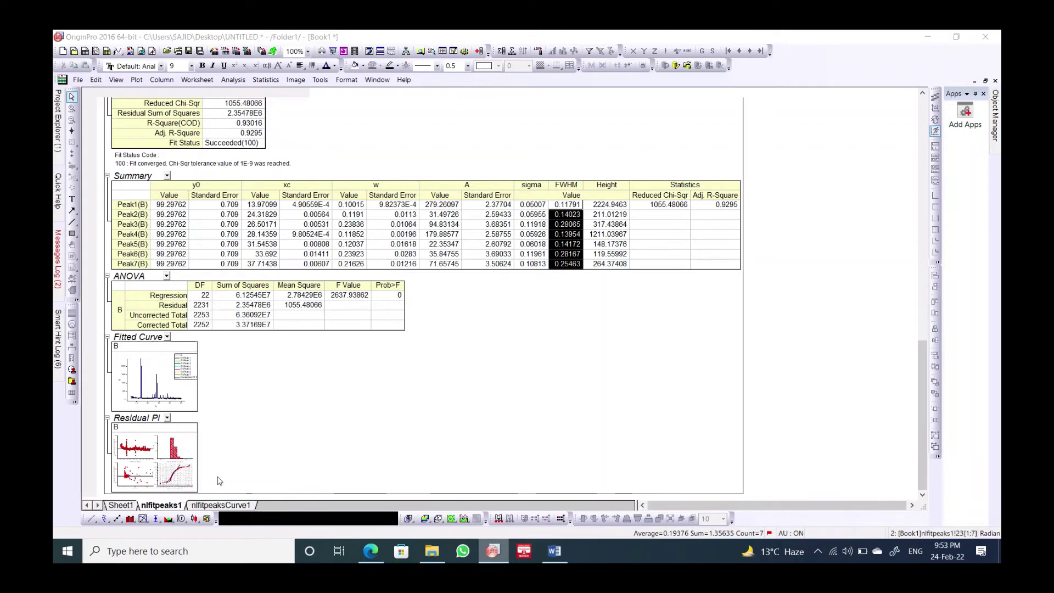
left_click(581, 345)
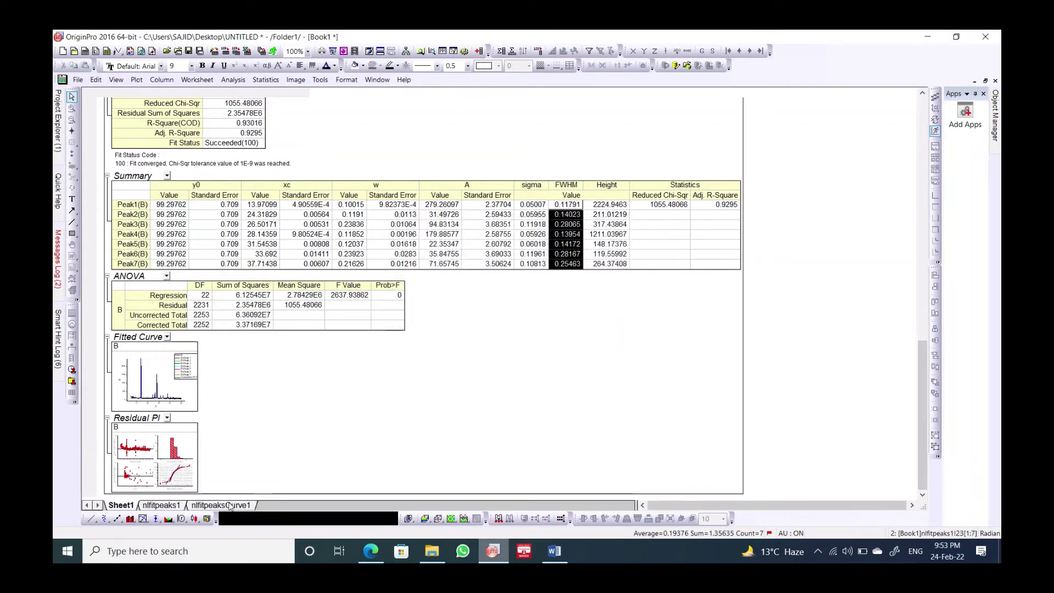
left_click(191, 505)
Delete the nlfitpeaksCurve1 sheet and bring Graph1 back to full size
right_click(191, 506)
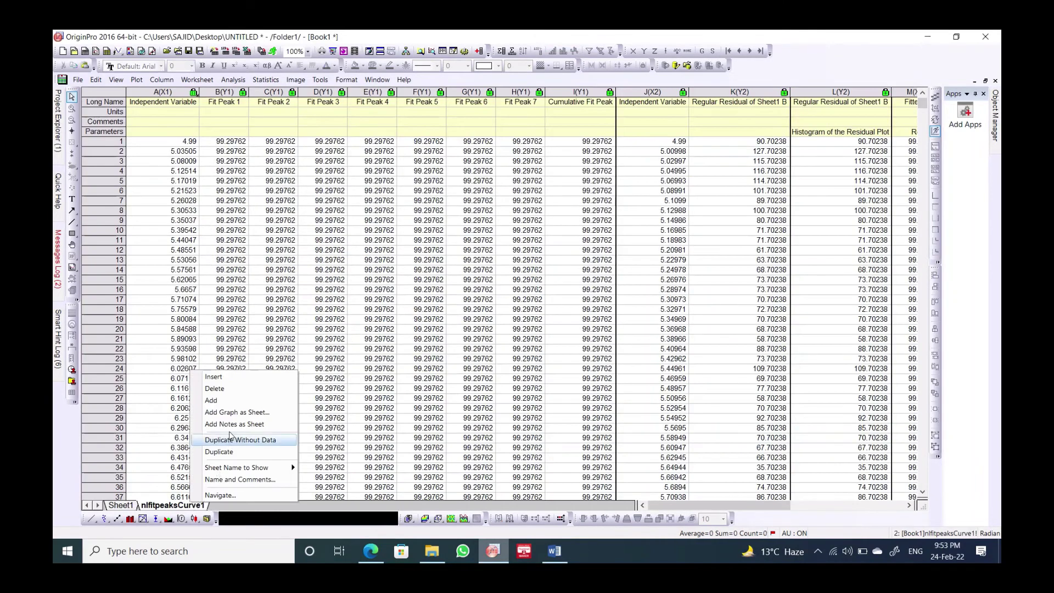
left_click(214, 391)
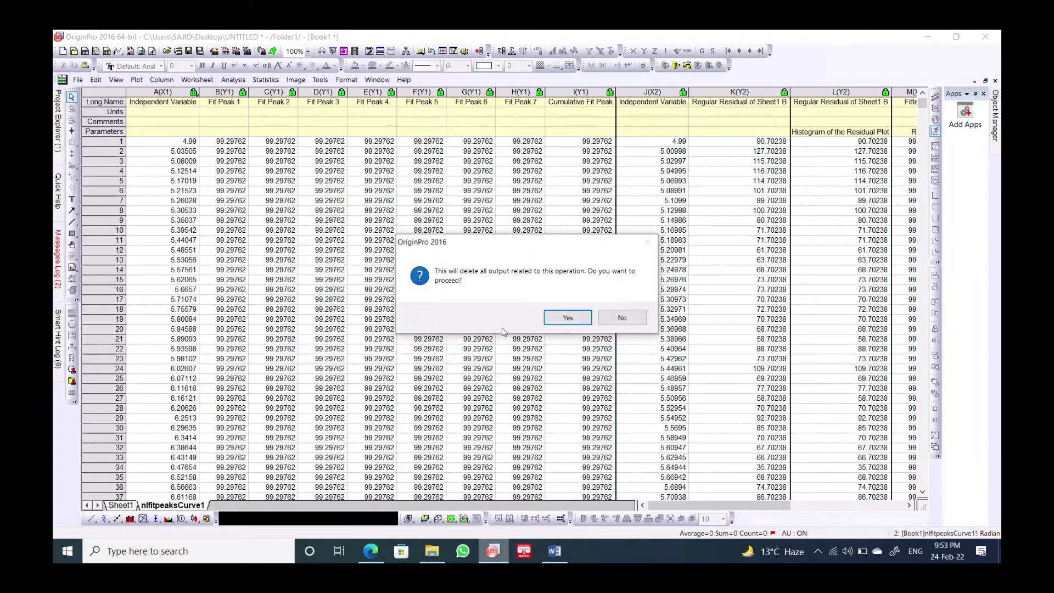
left_click(576, 322)
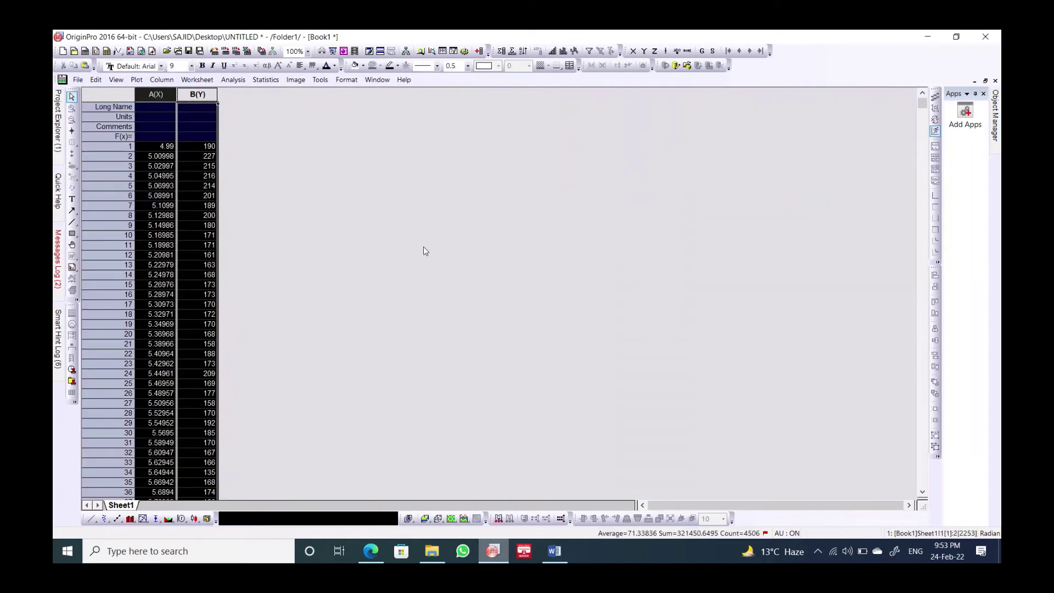
left_click(985, 81)
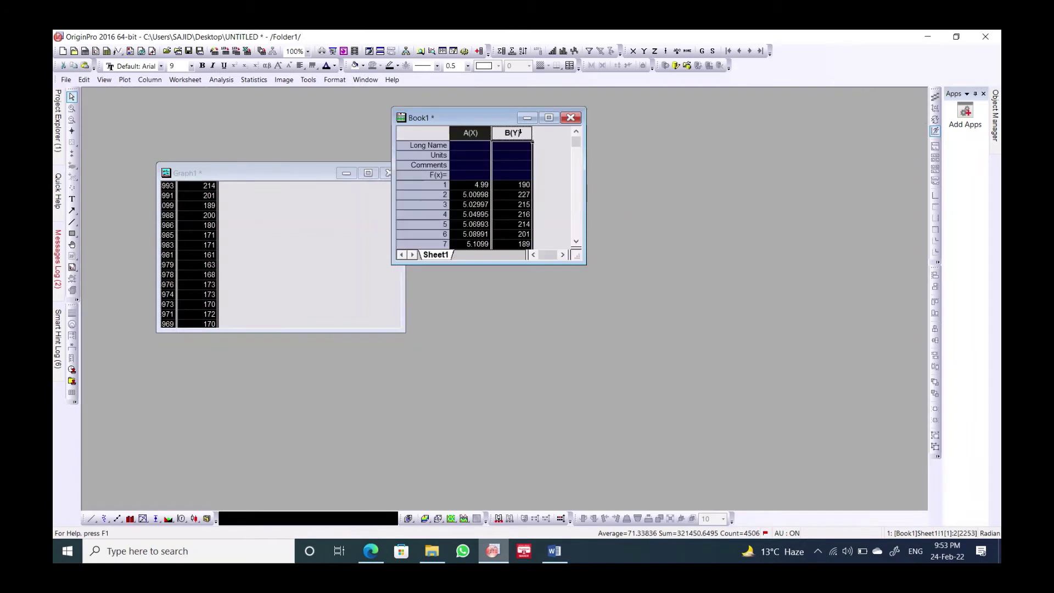
left_click(372, 174)
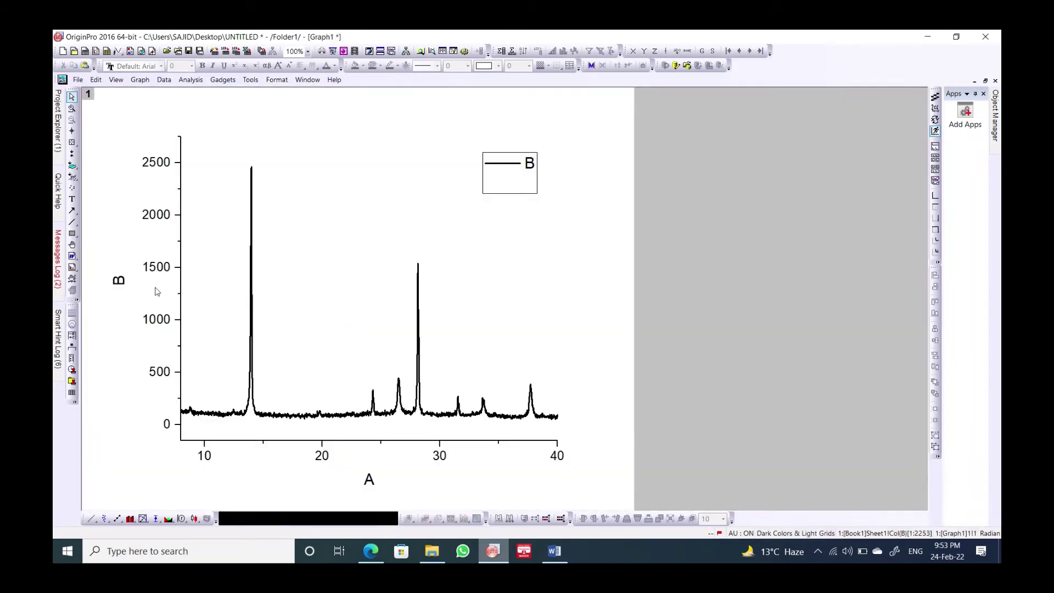
Add a bold '(100)' text label beside the tallest peak
left_click(72, 199)
left_click(283, 184)
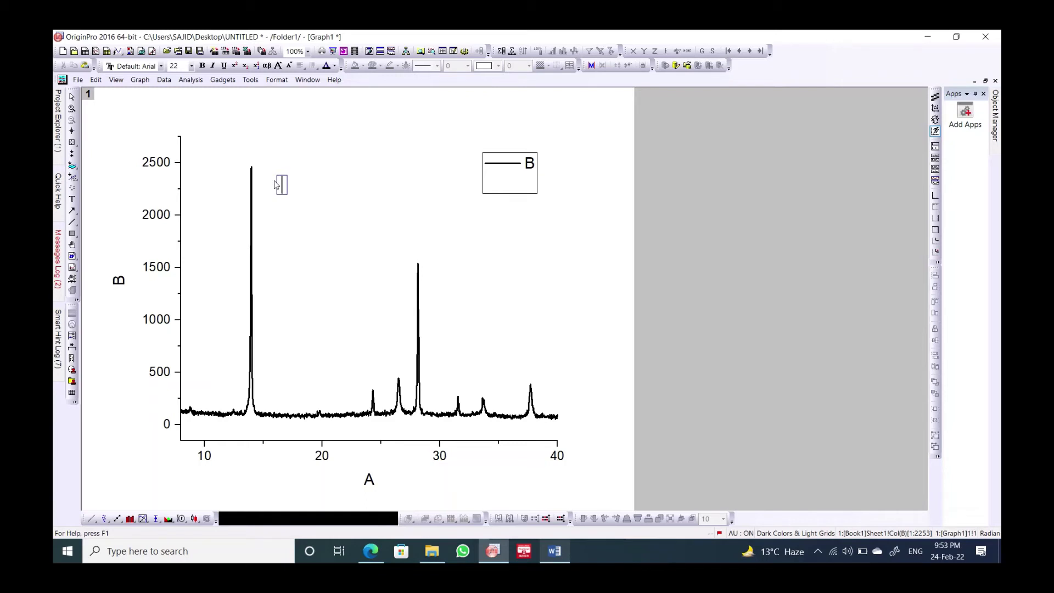
type("(")
type("100)")
key("ctrl+a")
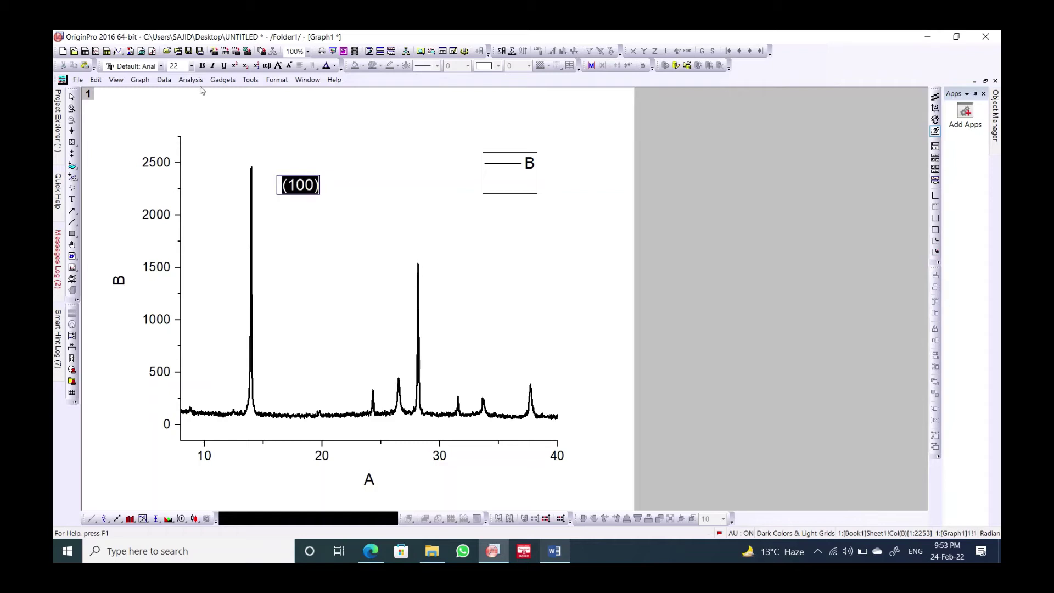
left_click(202, 66)
Finish editing the (100) label, leaving its text unchanged
left_click(316, 189)
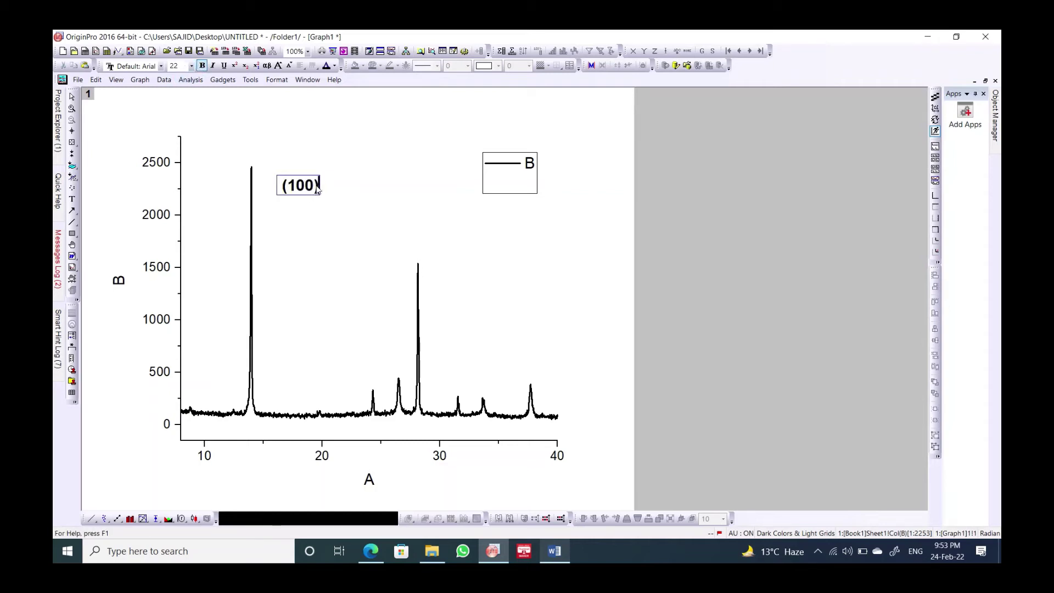
right_click(318, 187)
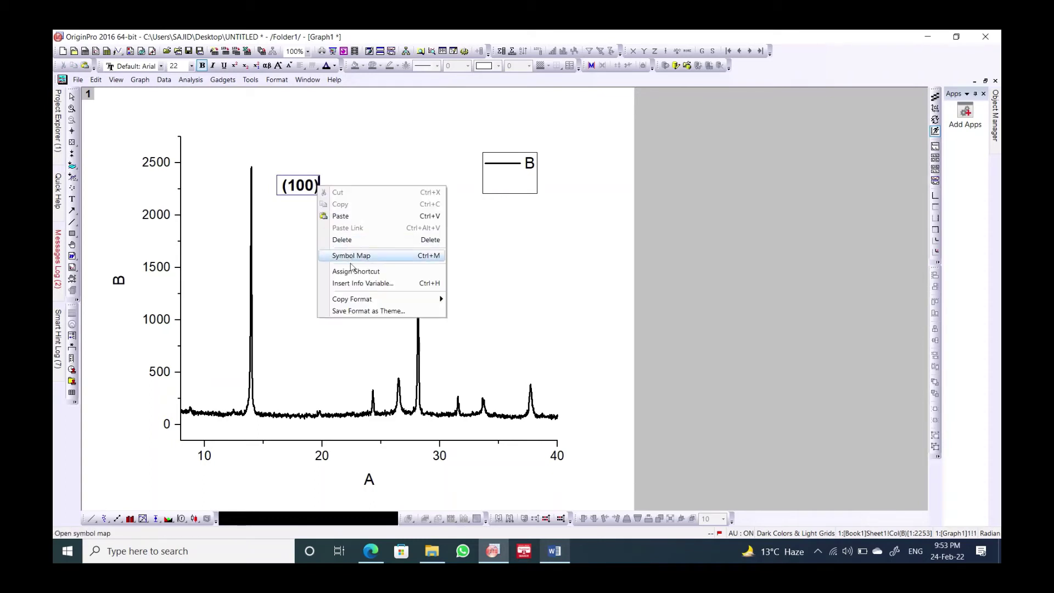
key("Escape")
key("Left")
key("Left")
key("Left")
left_click(317, 193)
right_click(318, 193)
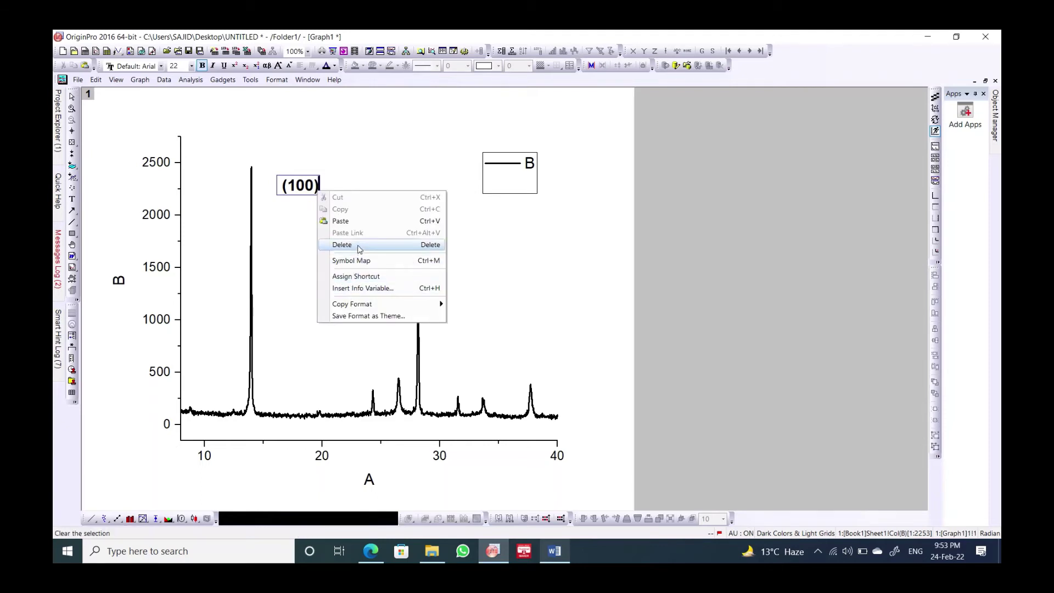
left_click(306, 252)
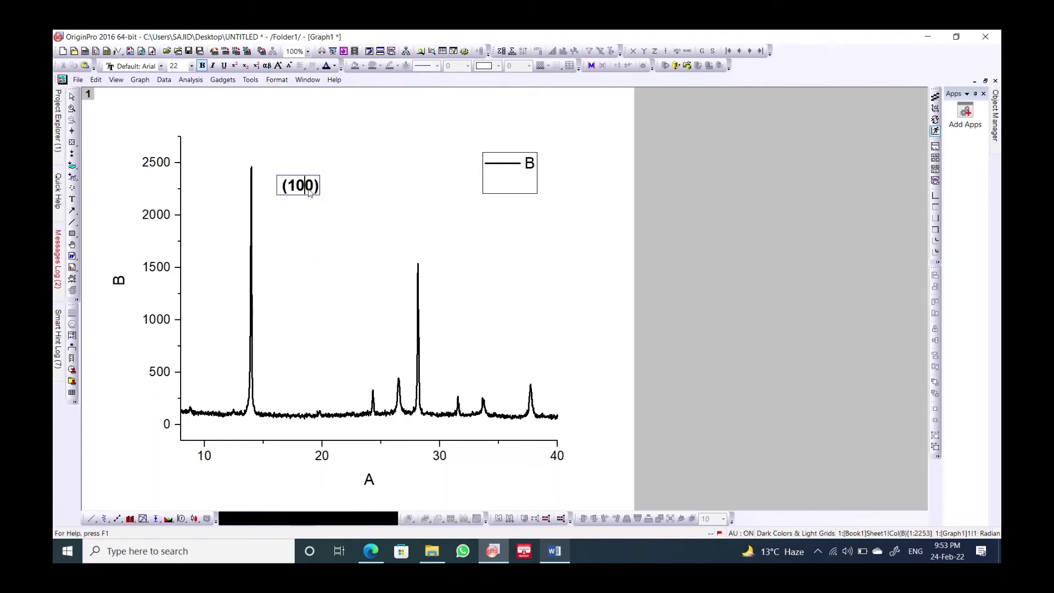
left_click(310, 252)
Open the (100) label's Object Properties to the Rotate (deg.) angle list
left_click(310, 185)
right_click(313, 184)
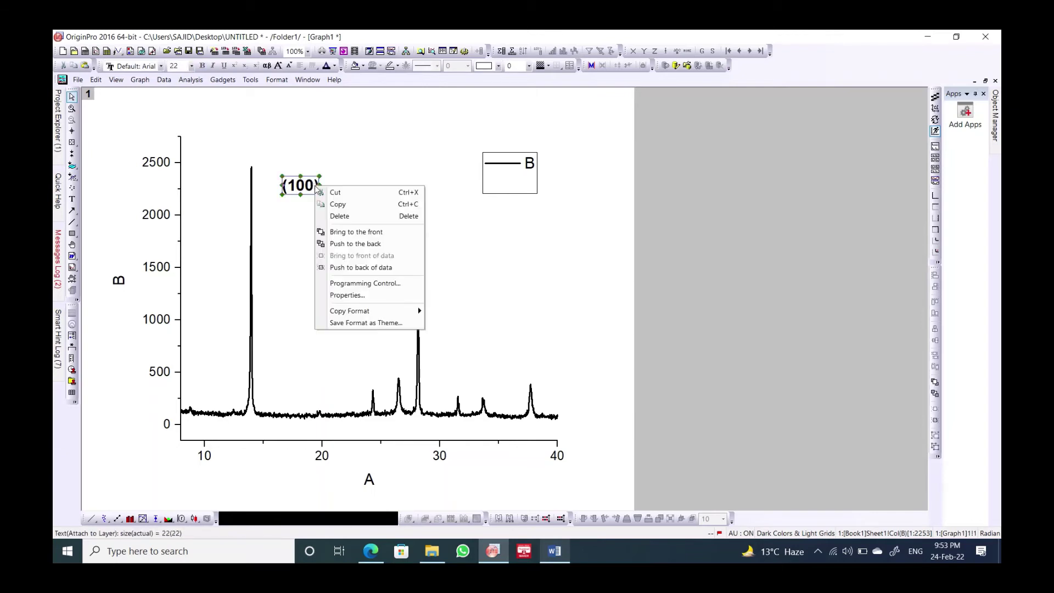
left_click(346, 300)
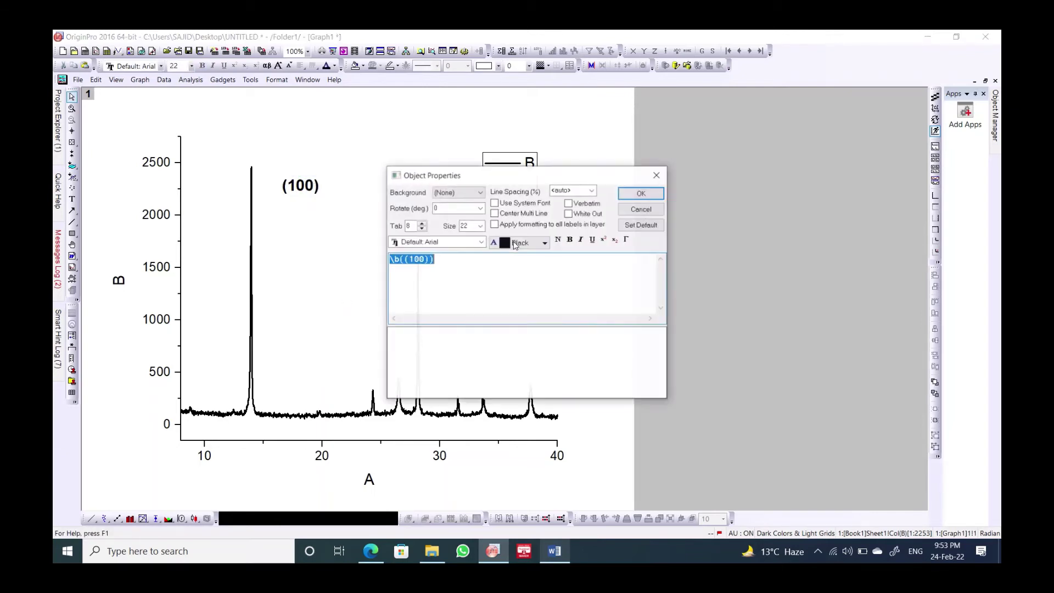
left_click(479, 209)
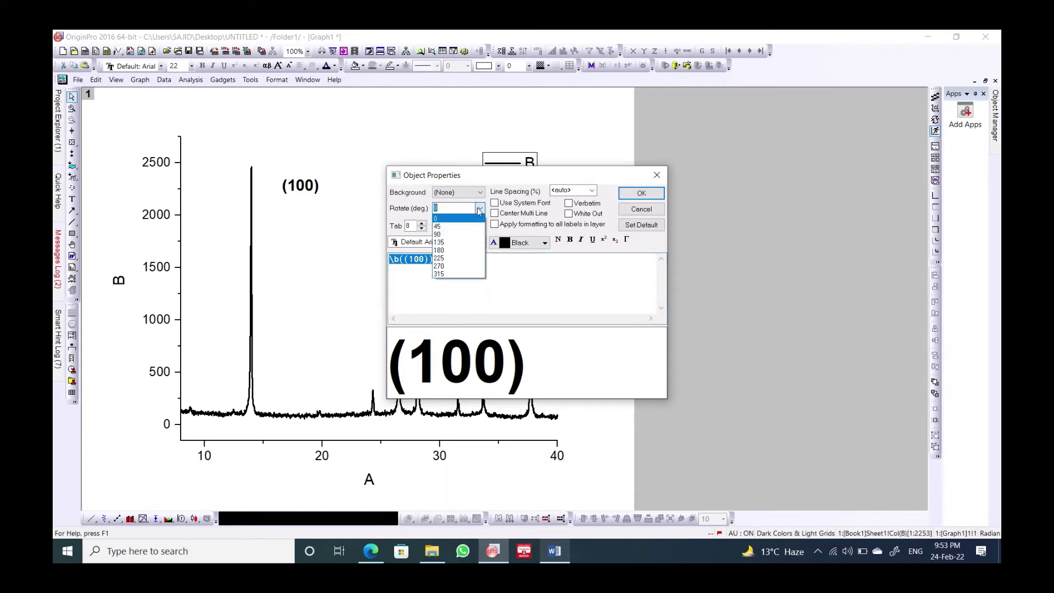
Rotate the (100) label to 90 degrees and place it atop the tallest peak near 14
left_click(464, 235)
left_click(642, 193)
left_click(289, 169)
left_click_drag(290, 169, 264, 166)
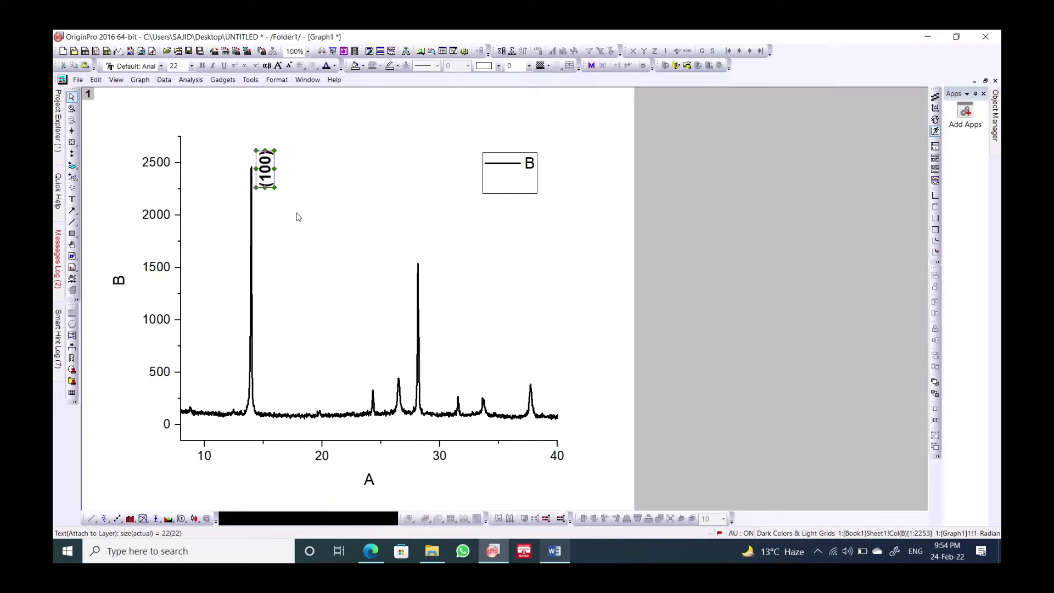
Duplicate the (100) label and move the copy down toward the next peak
key("ctrl+c")
key("ctrl+v")
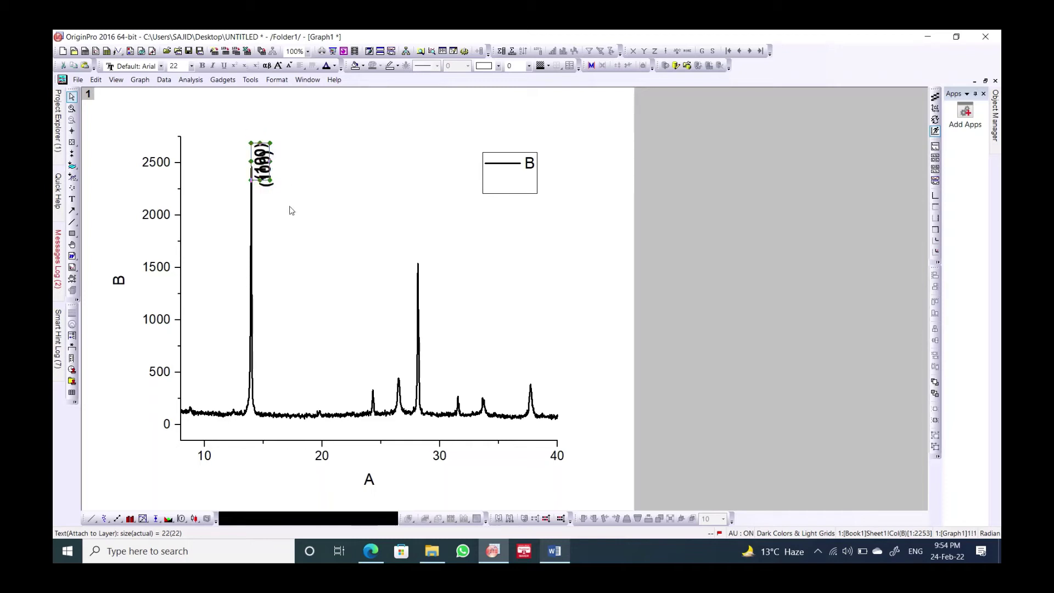
left_click_drag(266, 164, 372, 366)
Change the duplicated label to (200) for the peak near 24.3
left_click(556, 552)
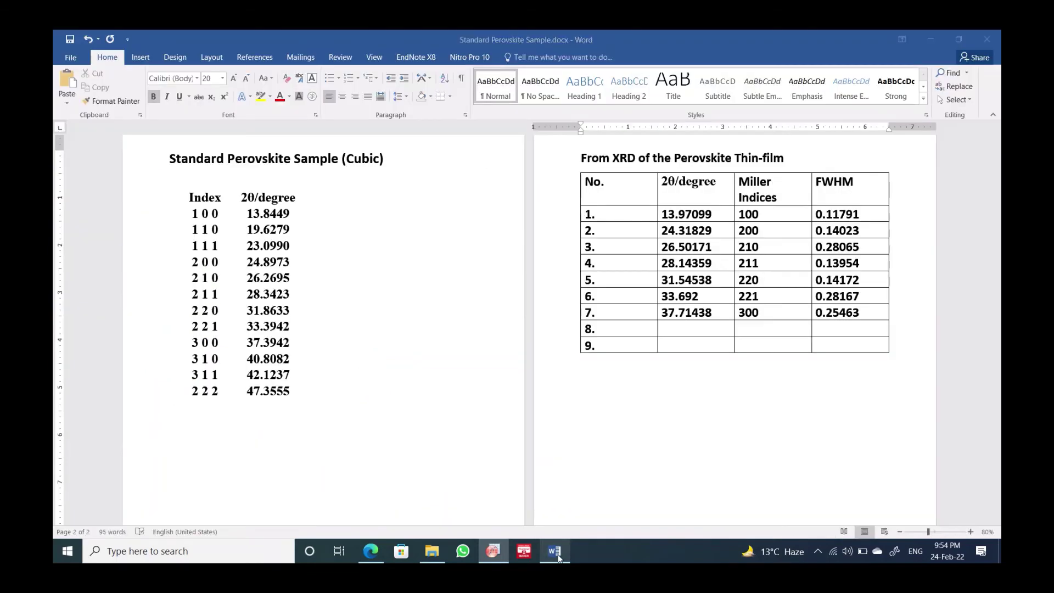
left_click(556, 551)
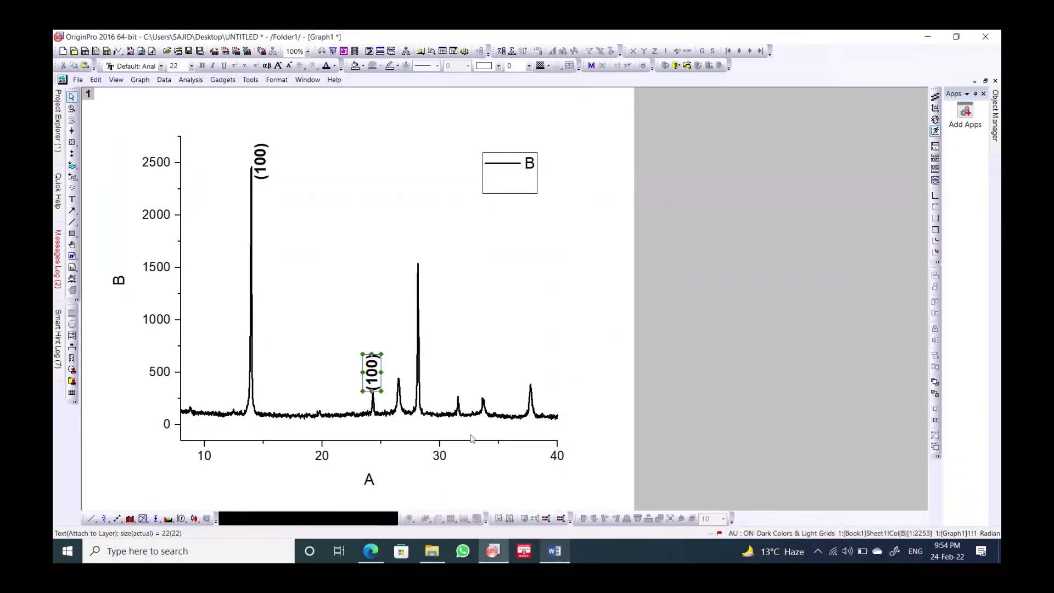
double_click(372, 373)
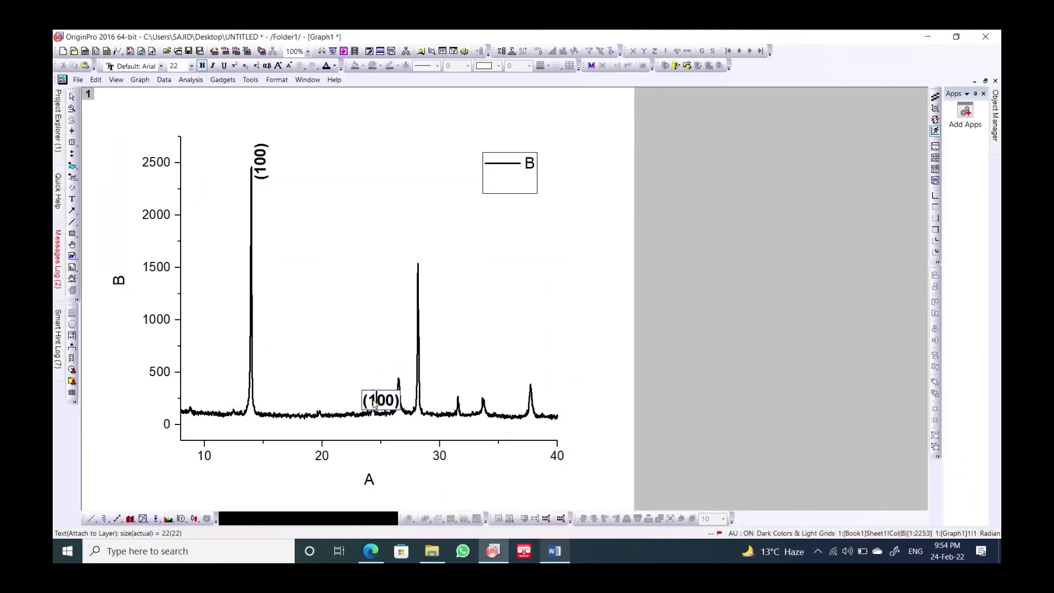
left_click_drag(368, 401, 377, 400)
type("2")
left_click(360, 314)
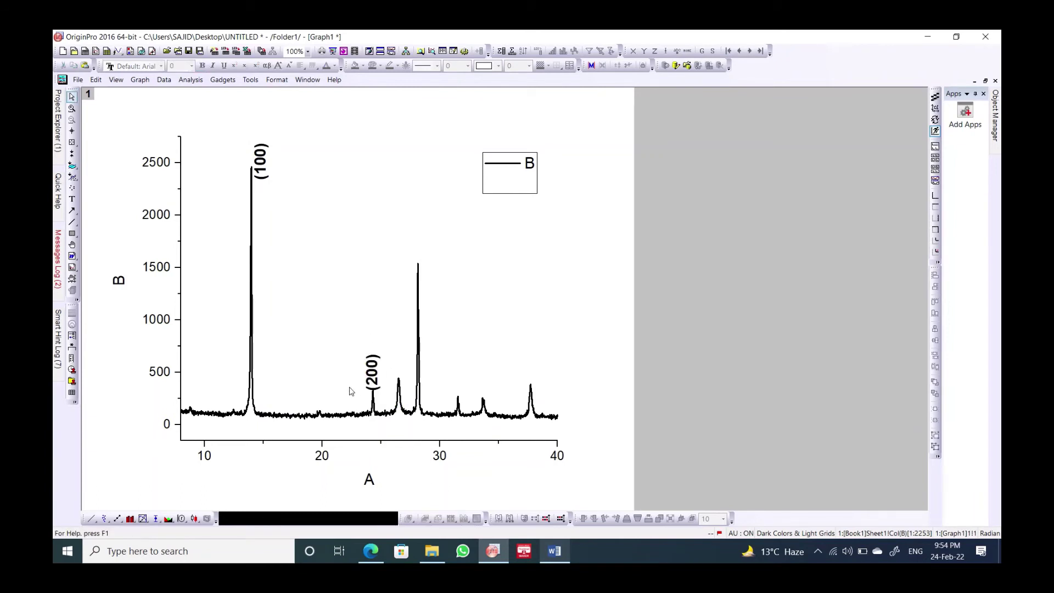
Paste another label onto the peak near 26.5 and change it to (210)
key("ctrl+v")
left_click_drag(381, 396, 401, 358)
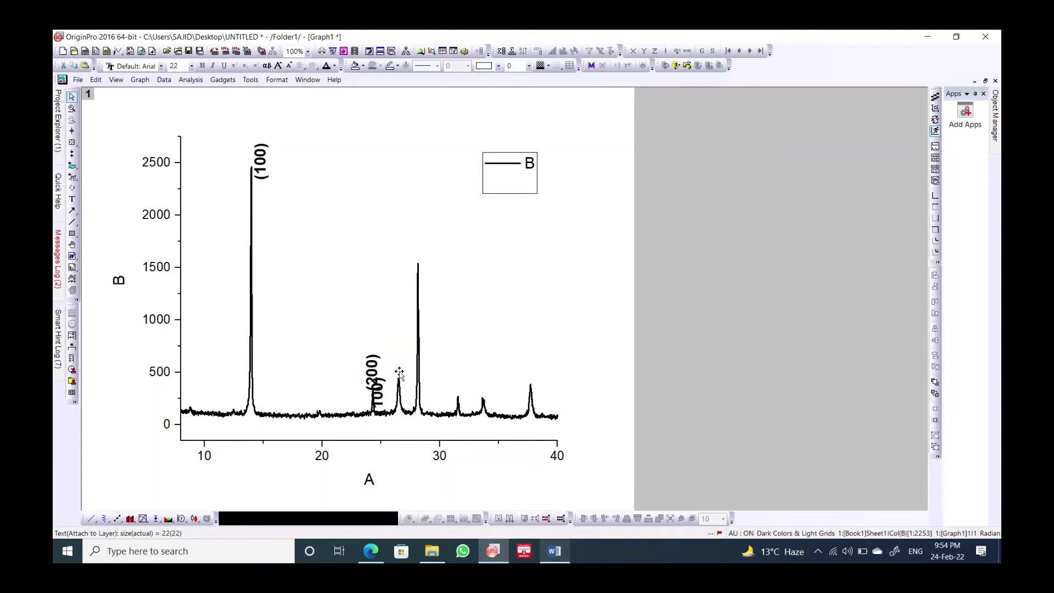
left_click(559, 560)
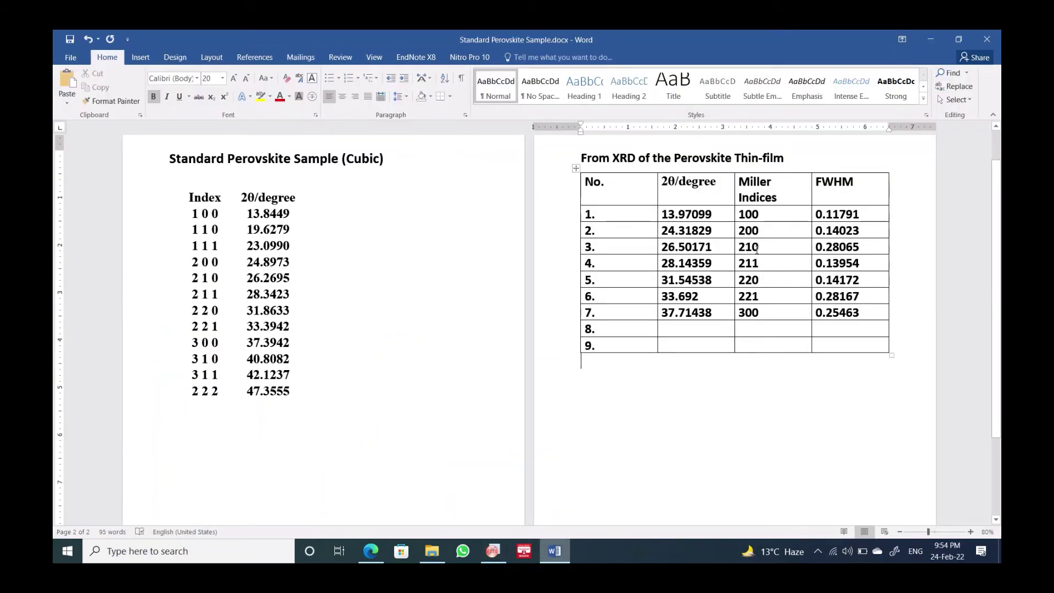
left_click_drag(758, 250, 689, 247)
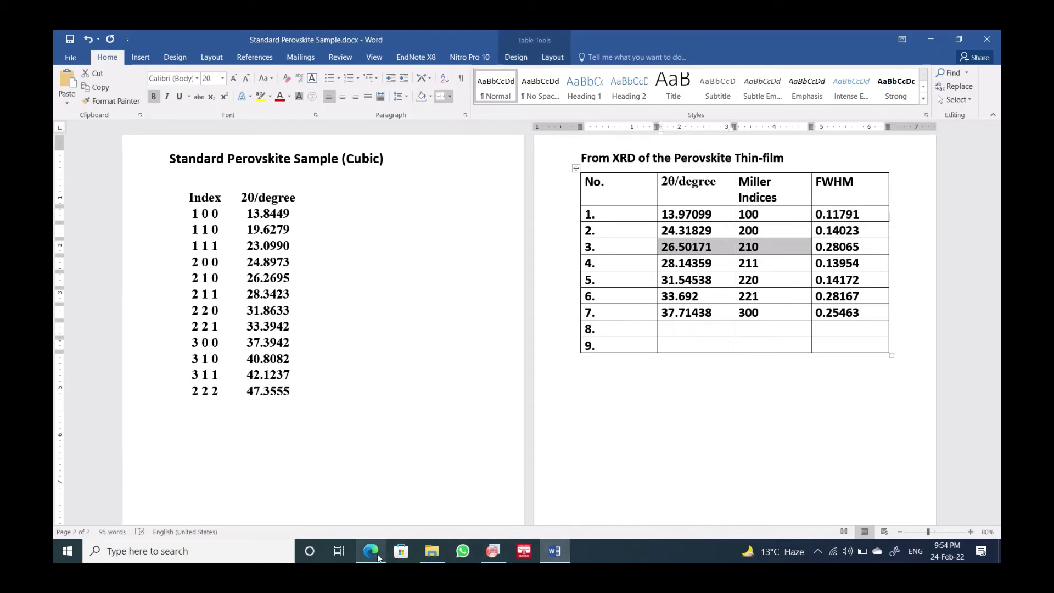
left_click(493, 551)
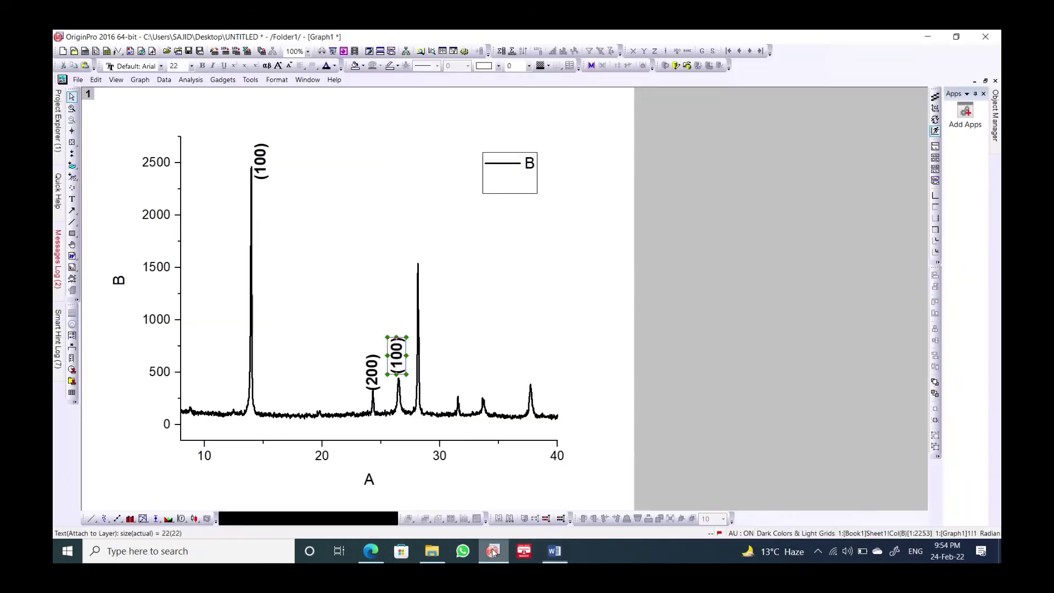
double_click(401, 368)
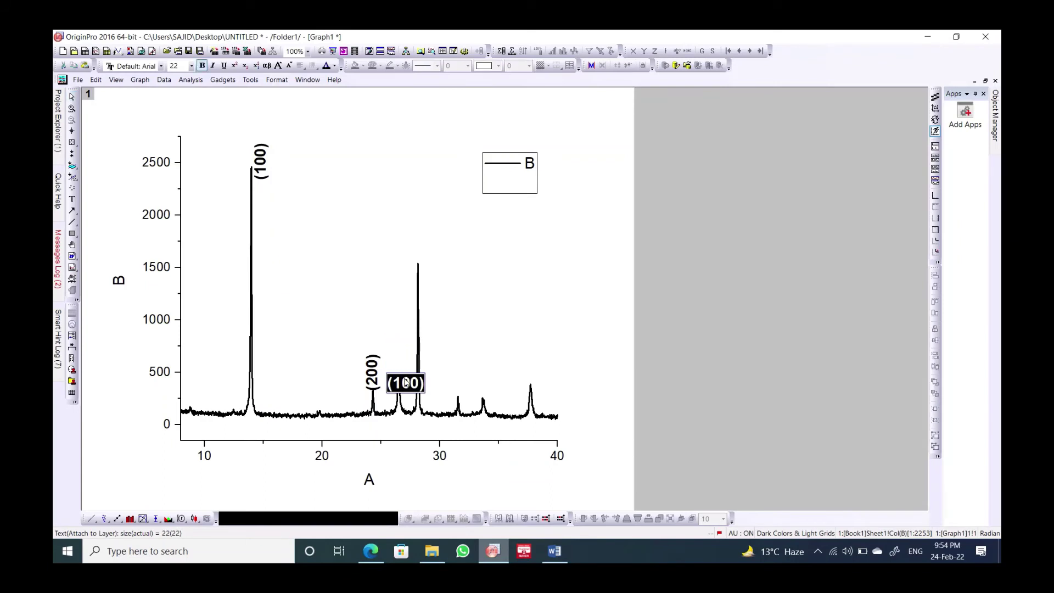
left_click(401, 387)
mouse_move(409, 389)
left_mouse_down()
mouse_move(429, 390)
mouse_move(417, 387)
left_mouse_up()
left_click(399, 387)
type("210")
left_click(483, 318)
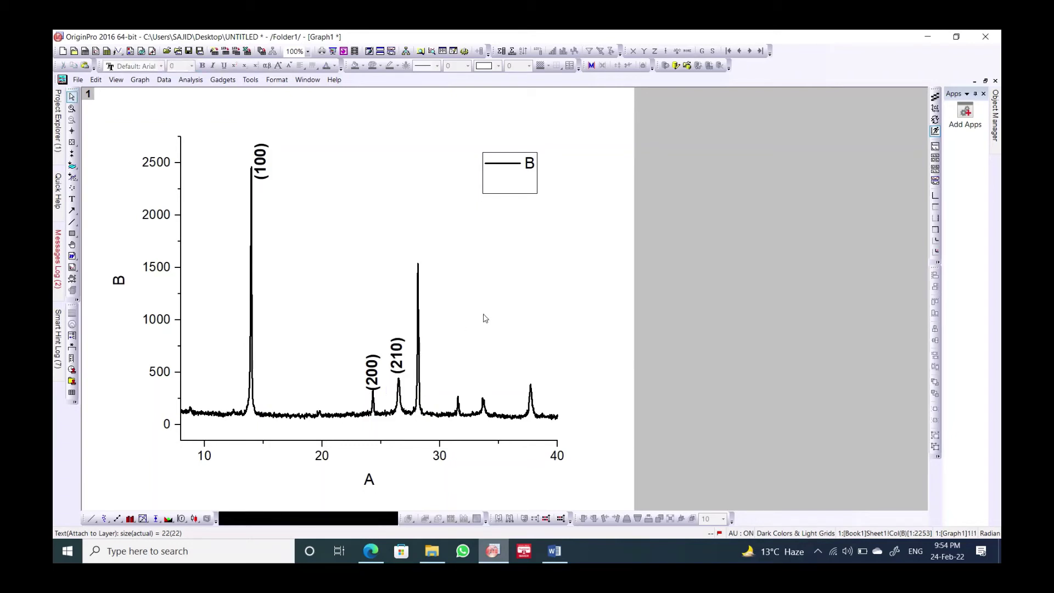
Paste another label onto the tall peak near 28.1 and change it to (211)
key("ctrl+v")
left_click_drag(411, 378, 420, 244)
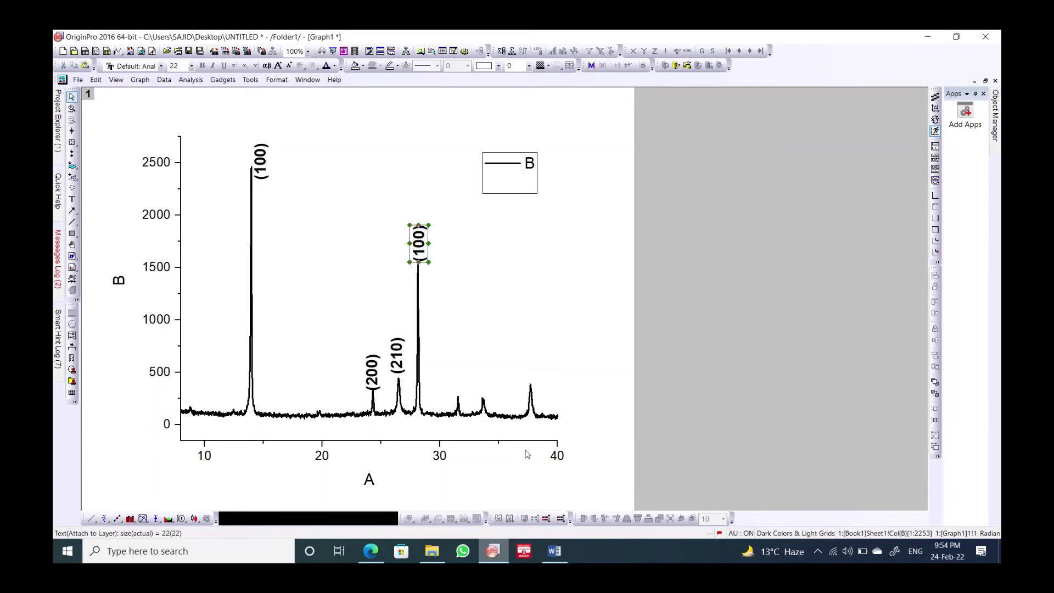
left_click(554, 552)
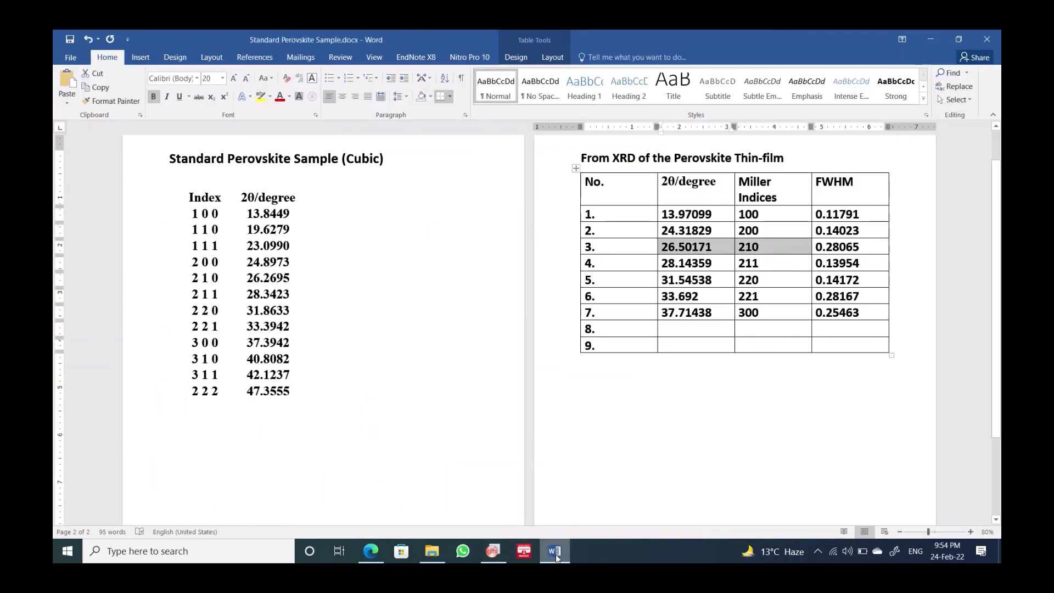
left_click(493, 552)
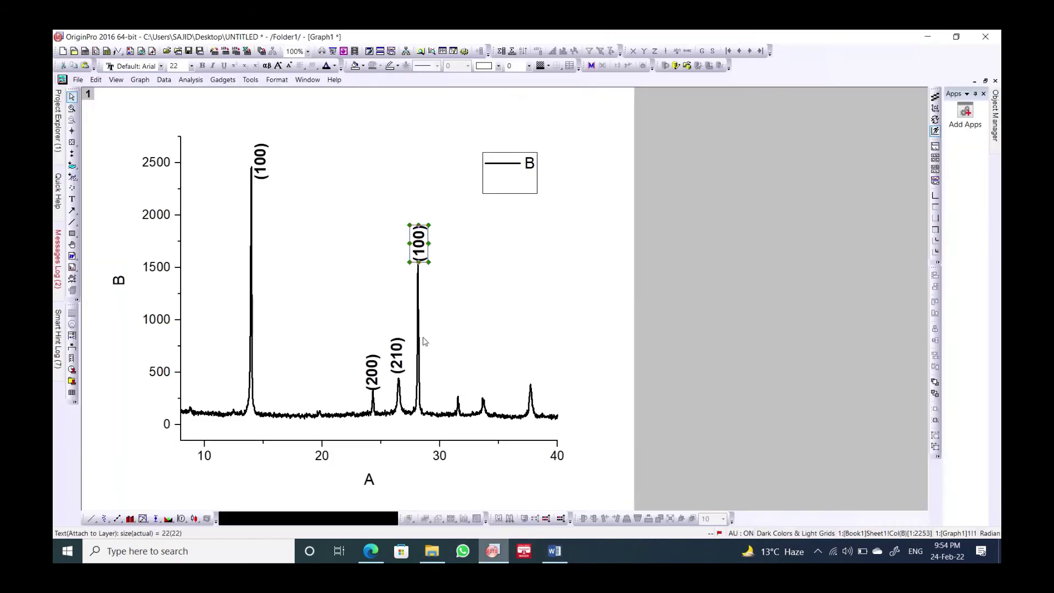
double_click(419, 244)
key("ctrl+c")
key("End")
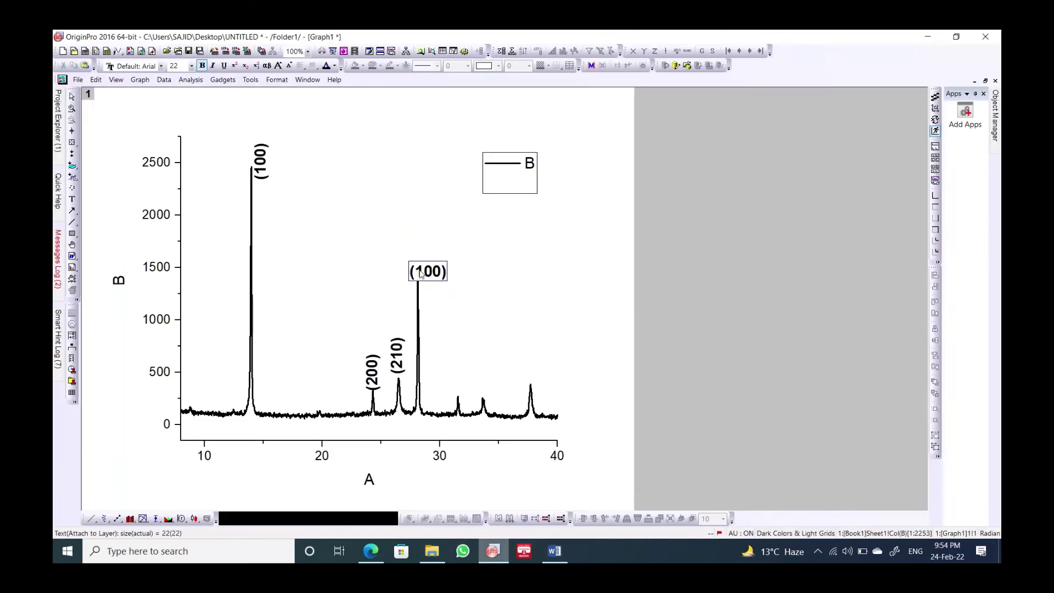
left_click_drag(425, 277, 443, 275)
key("BackSpace")
key("BackSpace")
type("211")
left_click(516, 295)
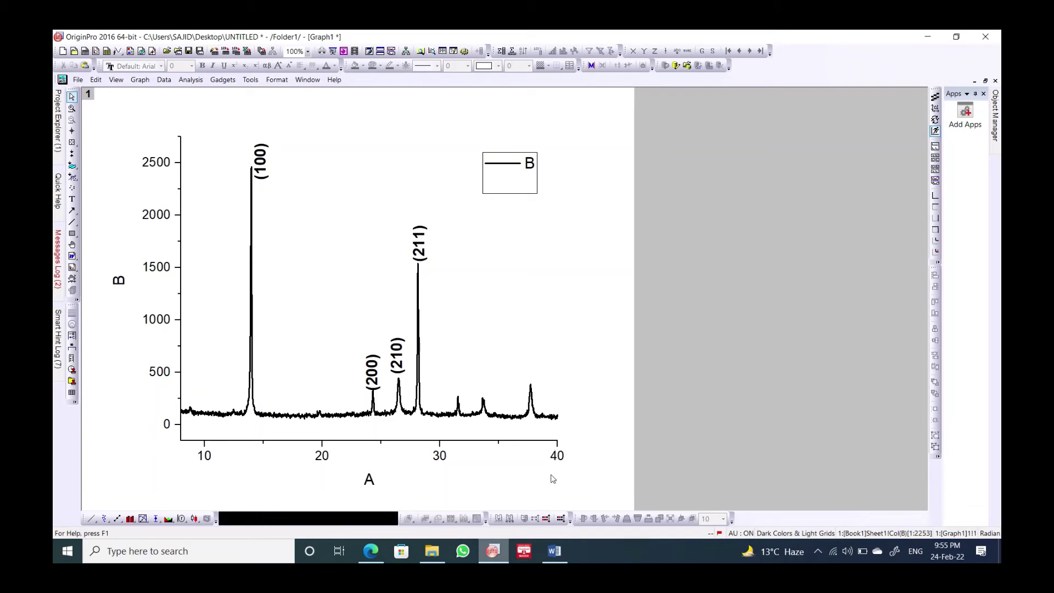
Paste a label copy onto the small peak near 31.5 and change it to (220)
left_click(552, 549)
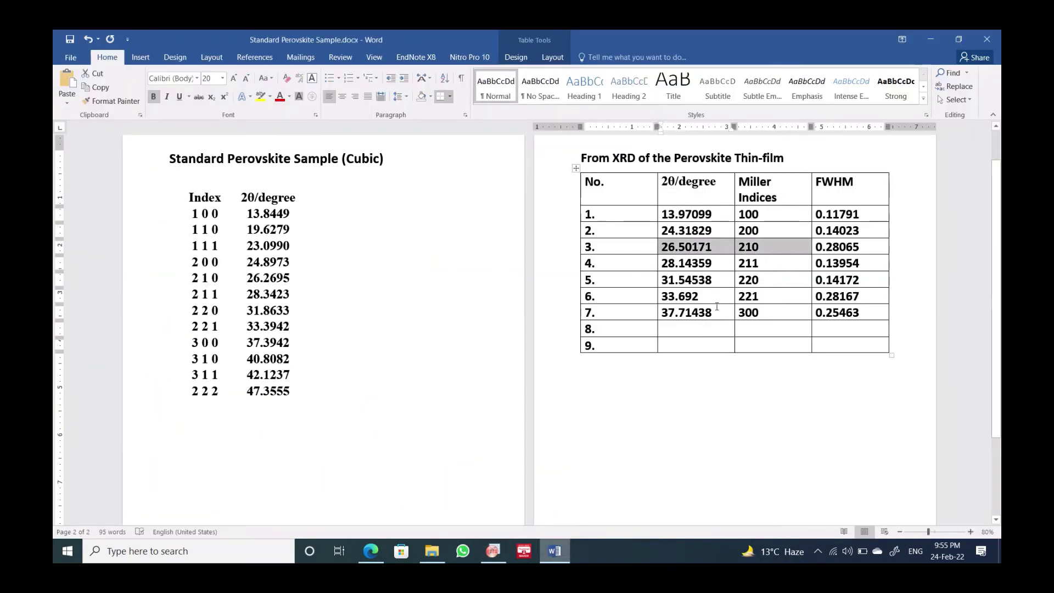
left_click_drag(750, 283, 689, 281)
left_click(493, 551)
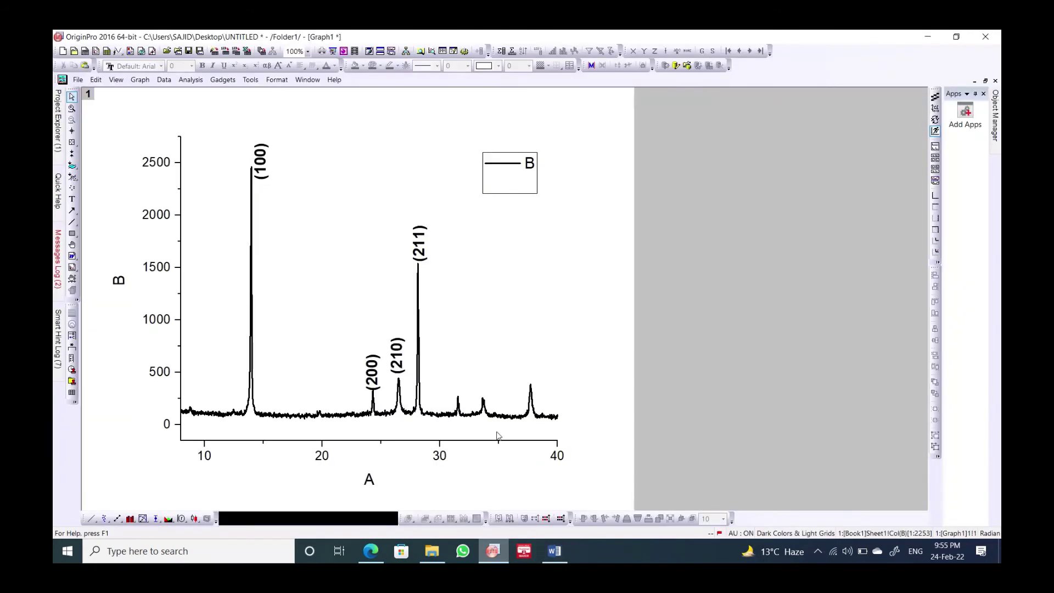
key("ctrl+v")
left_click_drag(430, 268, 486, 404)
double_click(463, 379)
key("ctrl+c")
left_click(472, 405)
type("220")
left_click(516, 361)
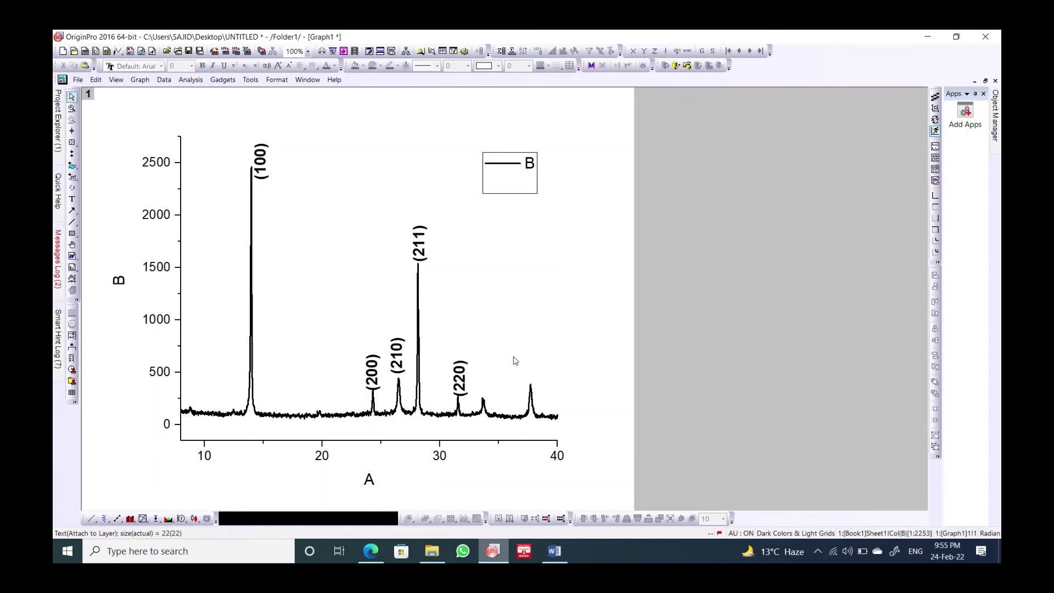
Paste a label copy onto the peak near 33.7 and change it to (221)
key("ctrl+v")
left_click_drag(477, 395, 485, 379)
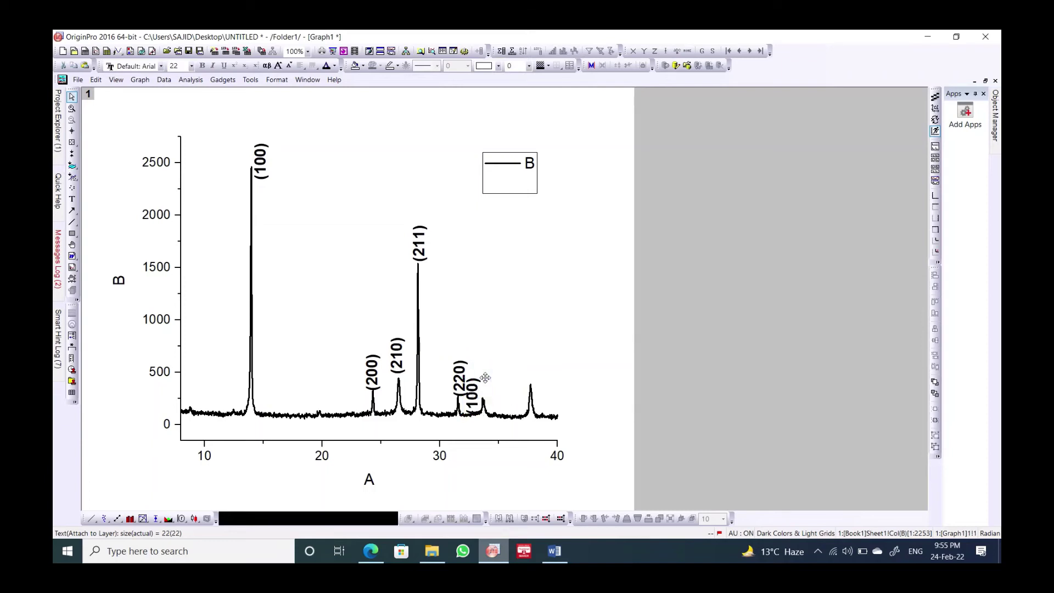
left_click(554, 557)
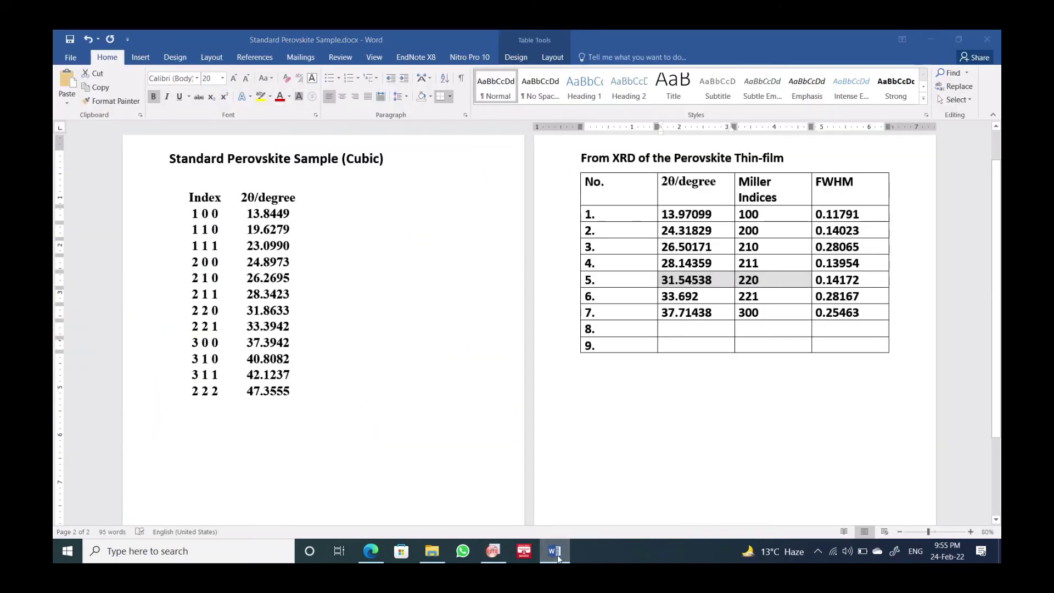
left_click(556, 557)
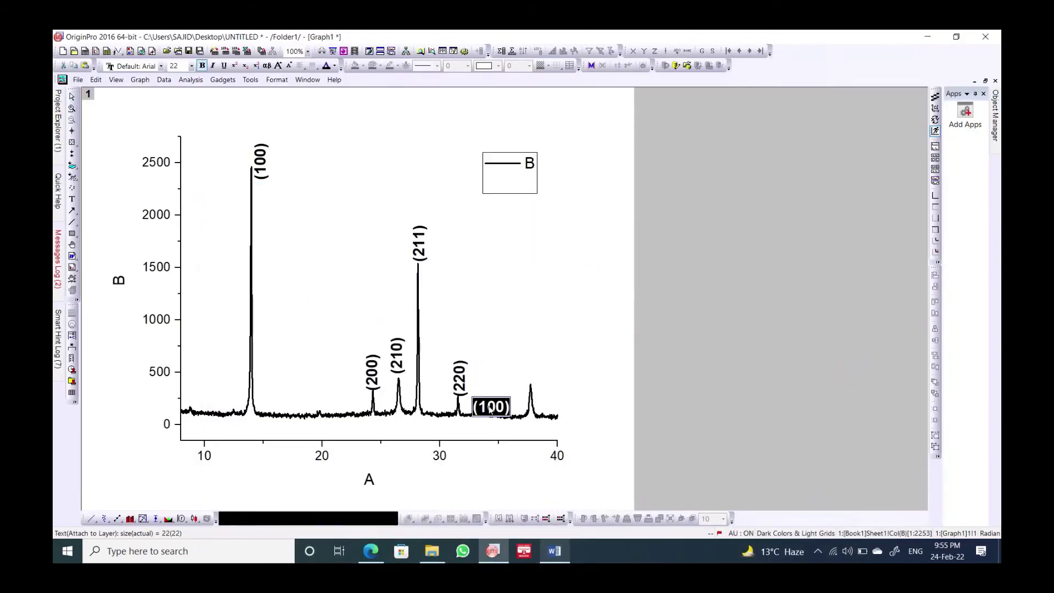
left_click(487, 409)
key("shift+End")
key("shift+Left")
key("Right")
key("shift+Home")
type("(221")
left_click(533, 360)
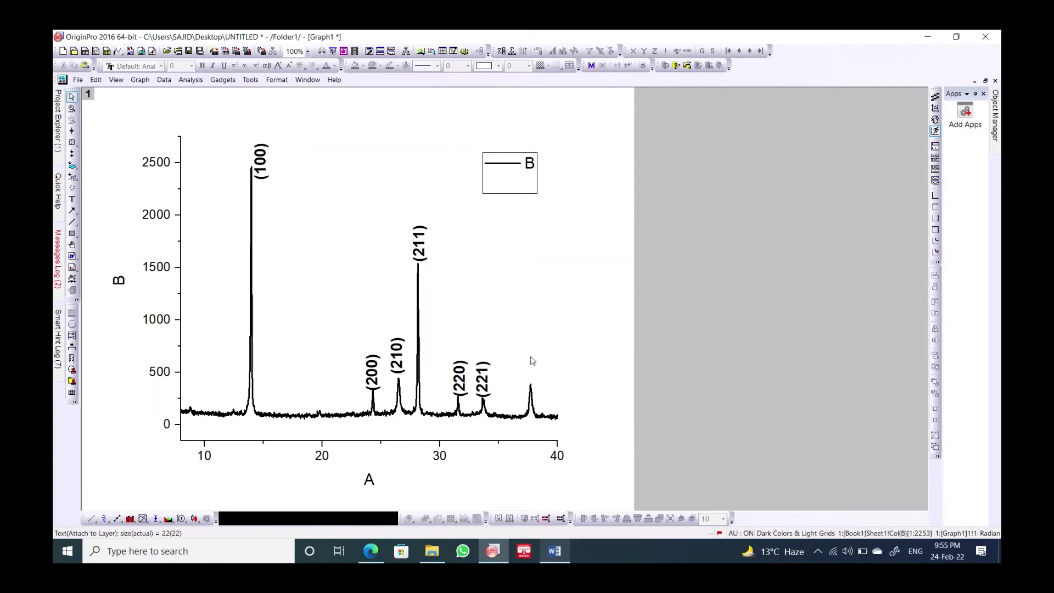
Paste a label copy above the peak near 38 and change it to (300)
key("ctrl+v")
left_click_drag(500, 401, 534, 365)
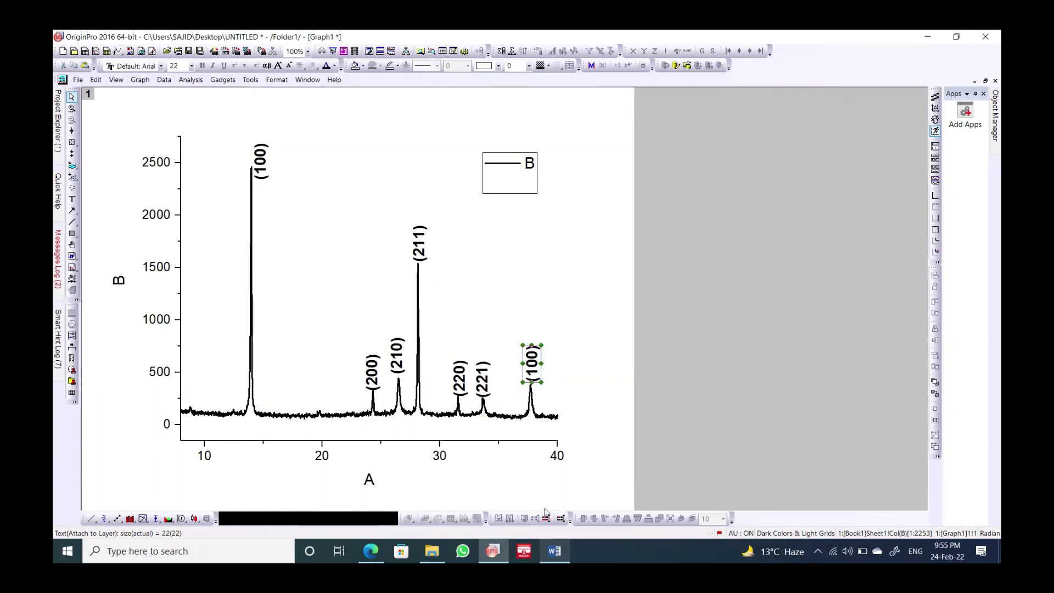
left_click(555, 552)
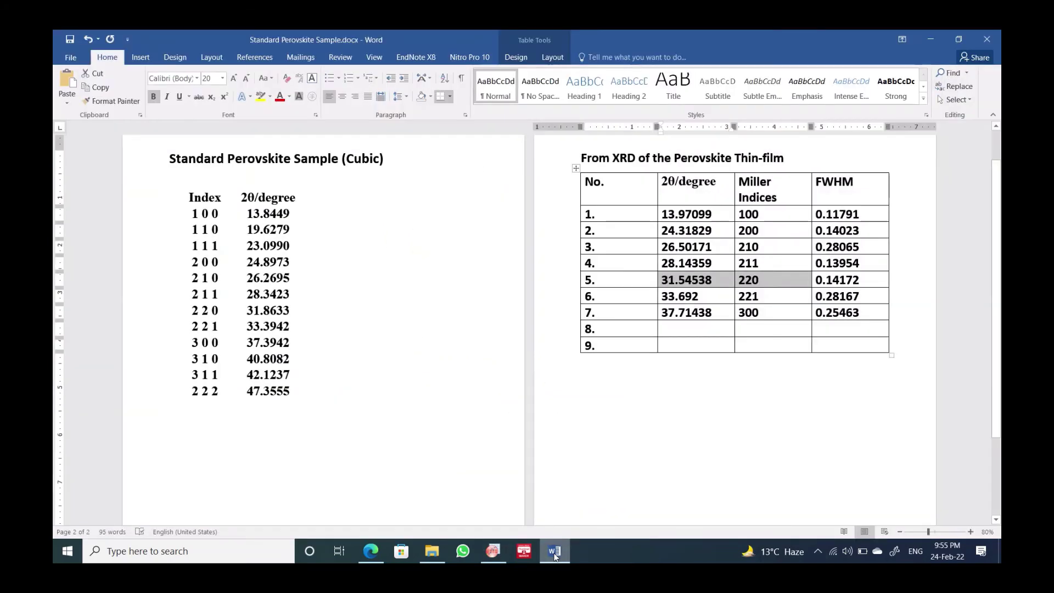
left_click(556, 552)
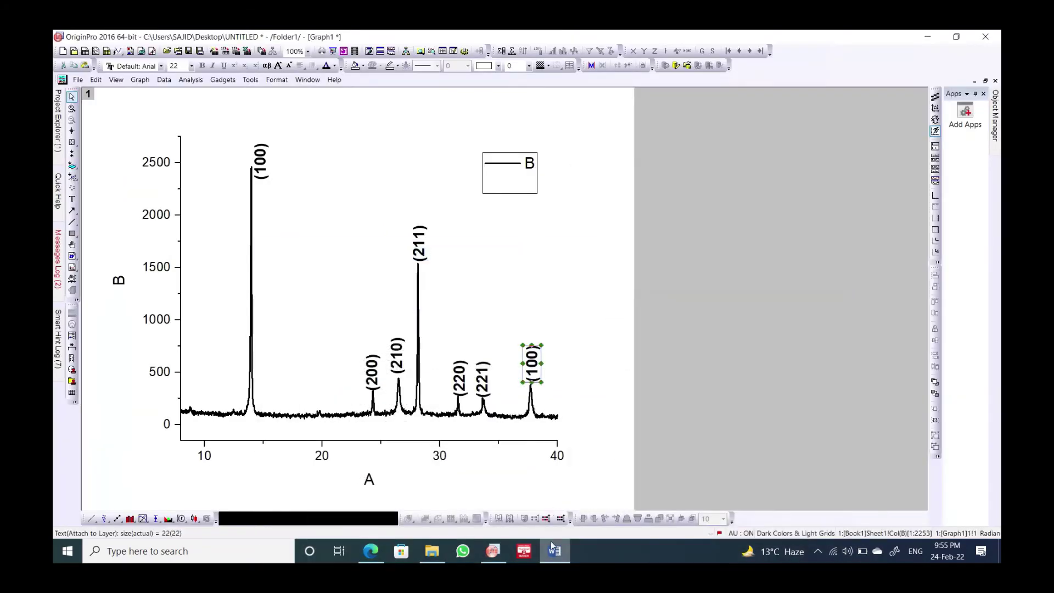
double_click(534, 378)
left_click(535, 396)
left_click_drag(537, 392, 531, 395)
type("3")
left_click(586, 354)
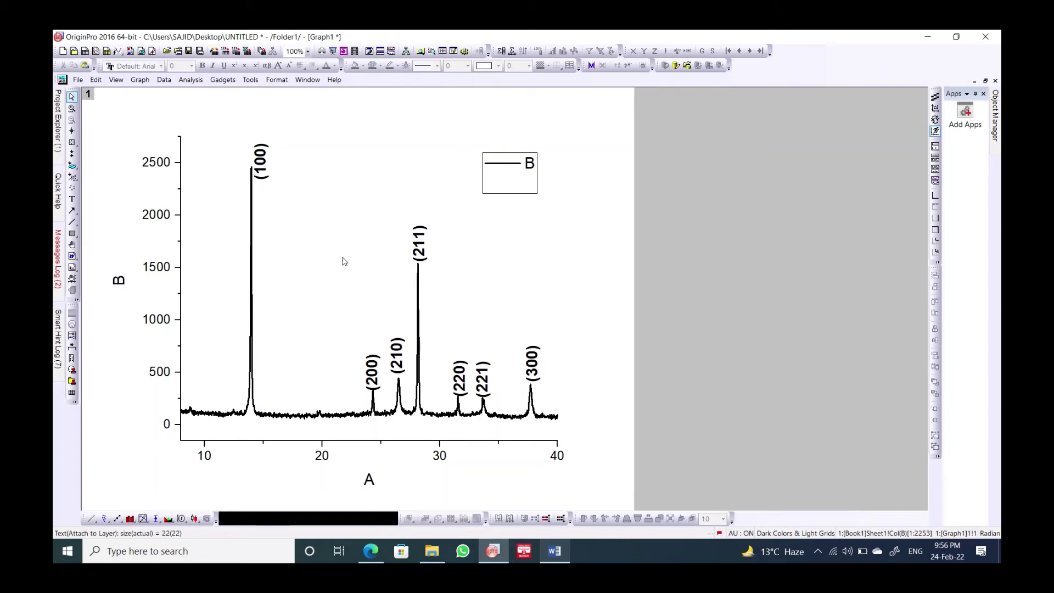
Enlarge the legend entry text to font size 24
double_click(530, 163)
left_click_drag(525, 163, 559, 164)
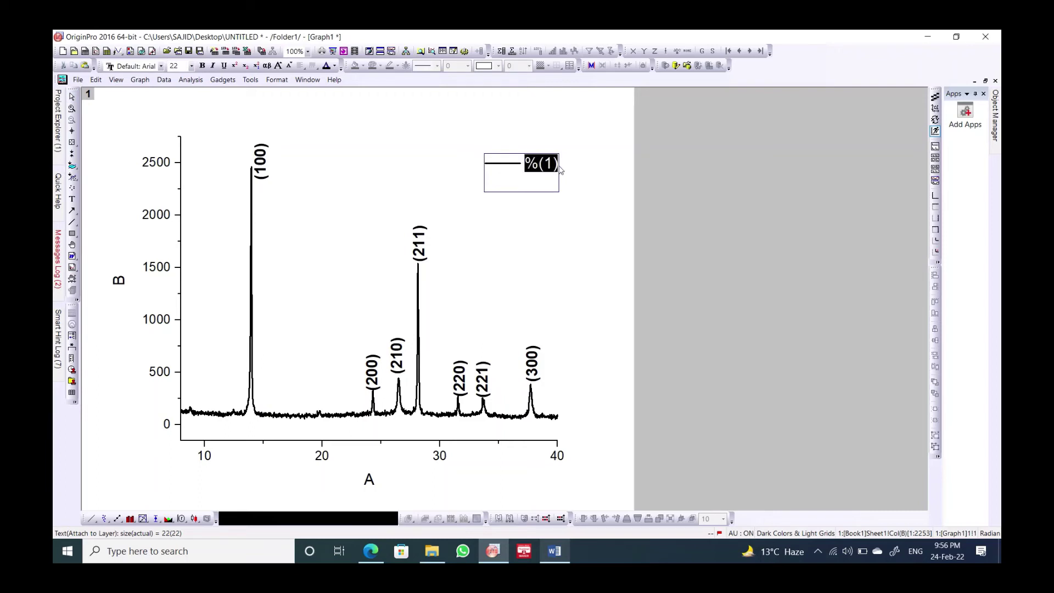
left_click(191, 67)
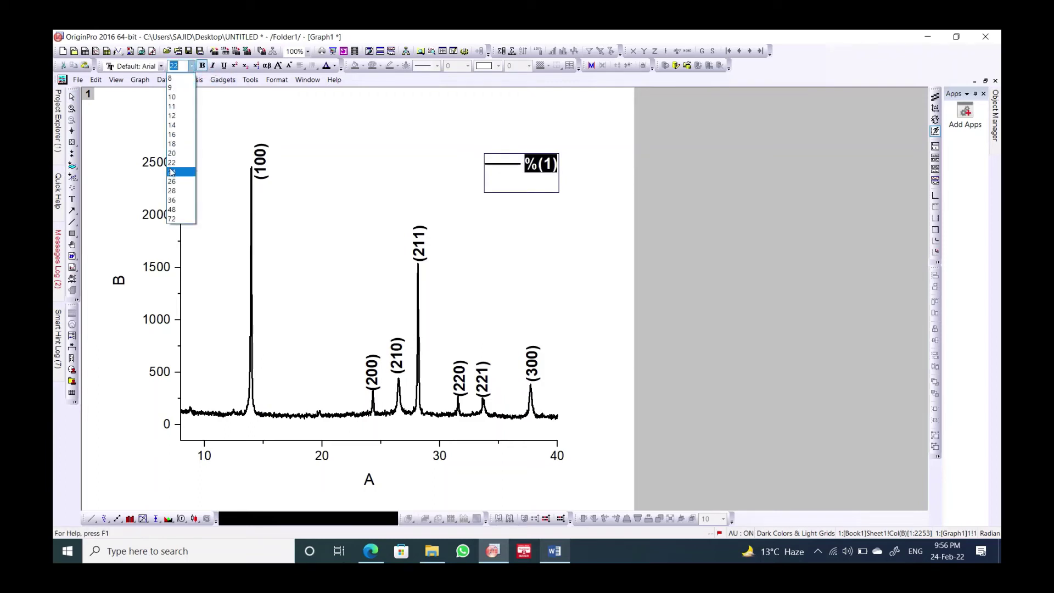
left_click(173, 170)
left_click(541, 179)
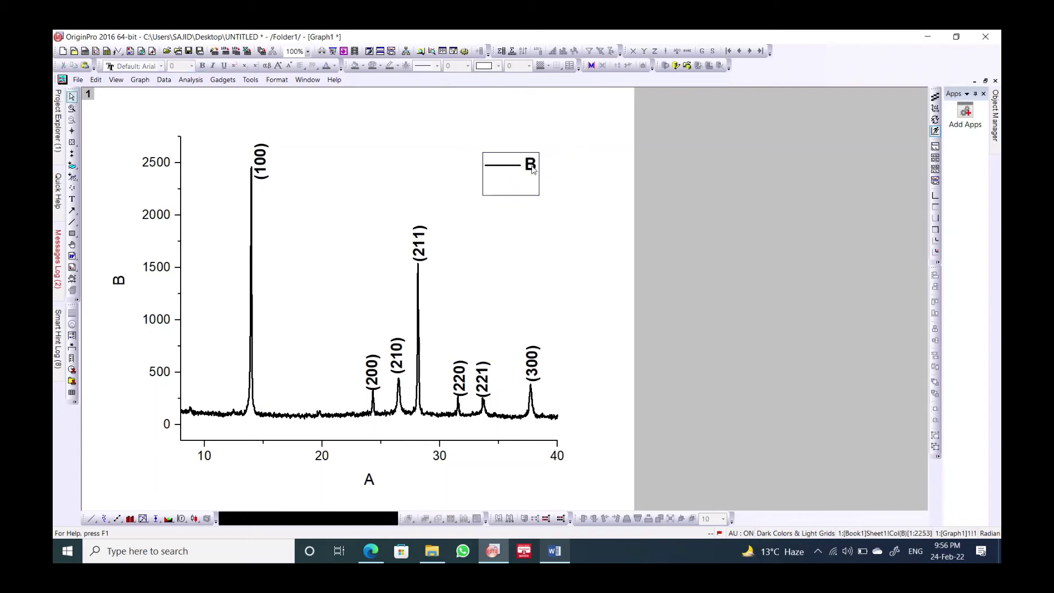
Rename the legend entry to 'Perovskite (Cubic)' and move the legend to the left
double_click(532, 170)
left_click_drag(525, 167, 563, 173)
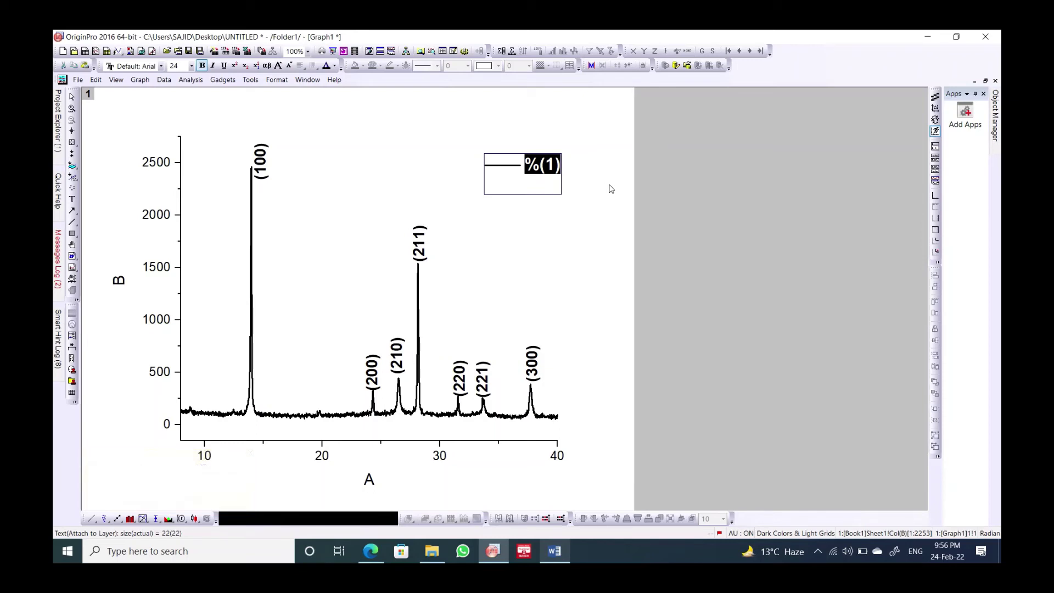
type("Perovs")
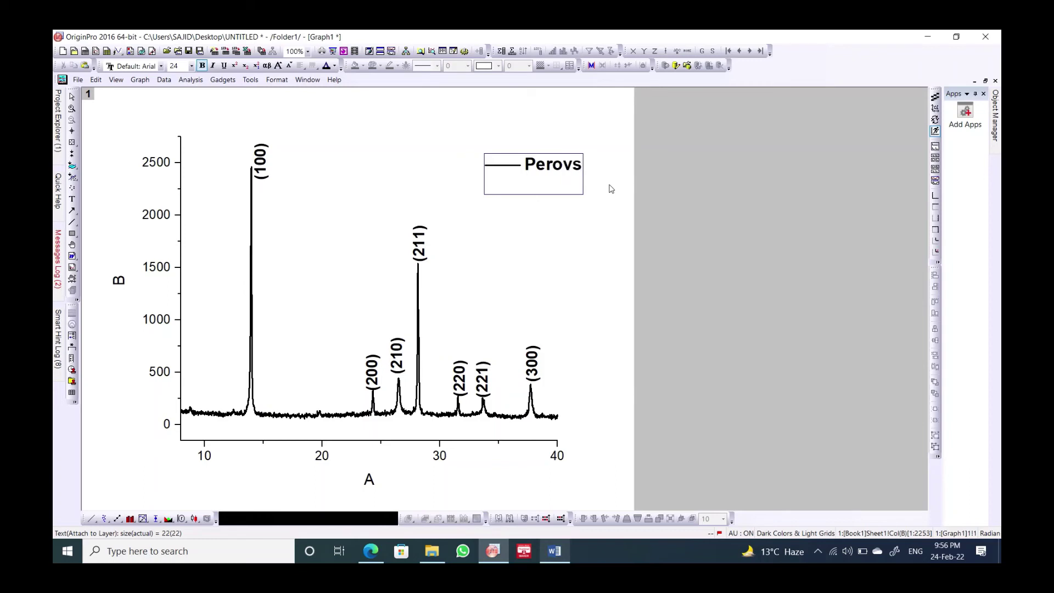
type("kite (Cubic")
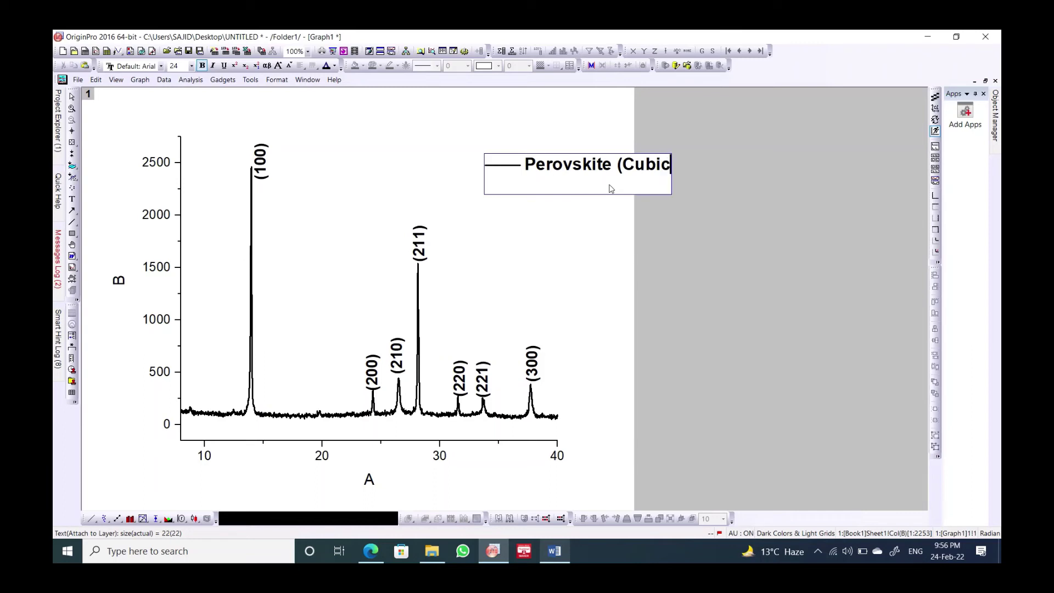
type(")")
left_click(548, 179)
left_click_drag(608, 164, 424, 168)
left_click(508, 221)
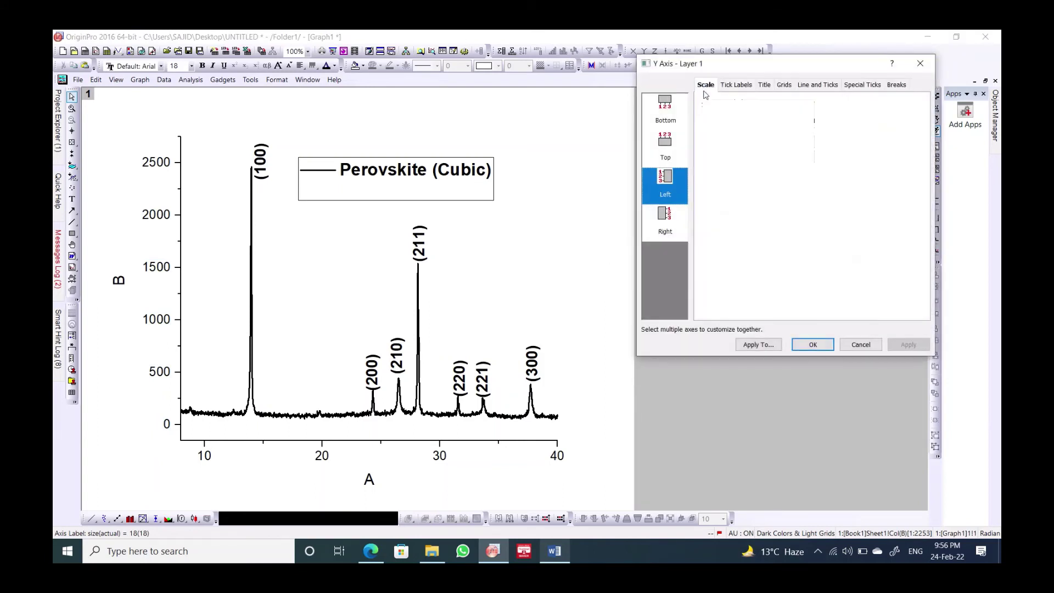
Keep the intensity upper limit at 2750 and show the top axis line with no major or minor ticks
left_click(777, 119)
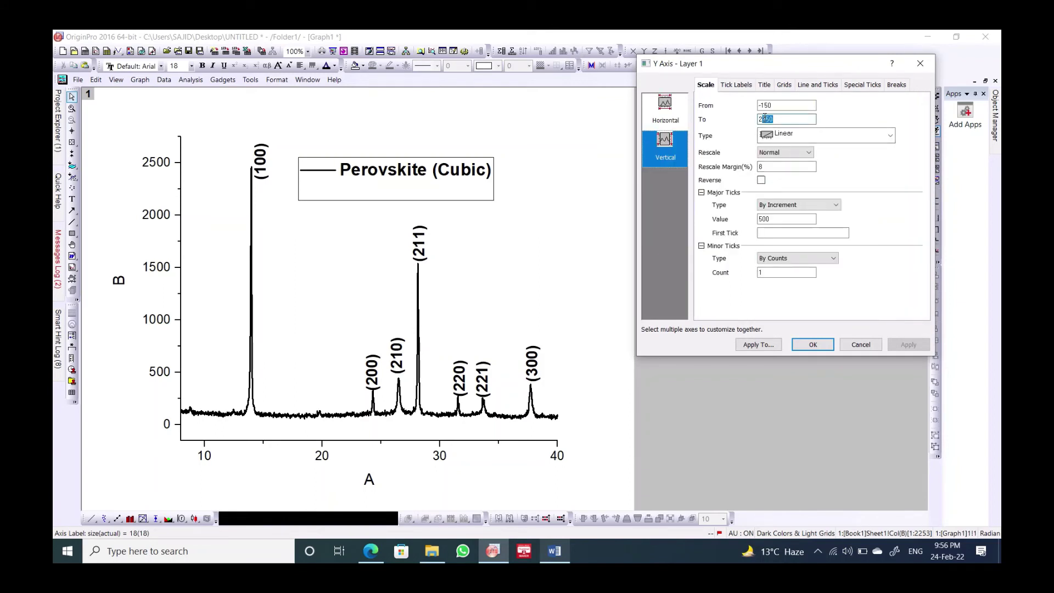
left_click(780, 116)
left_click(817, 85)
left_click(816, 172)
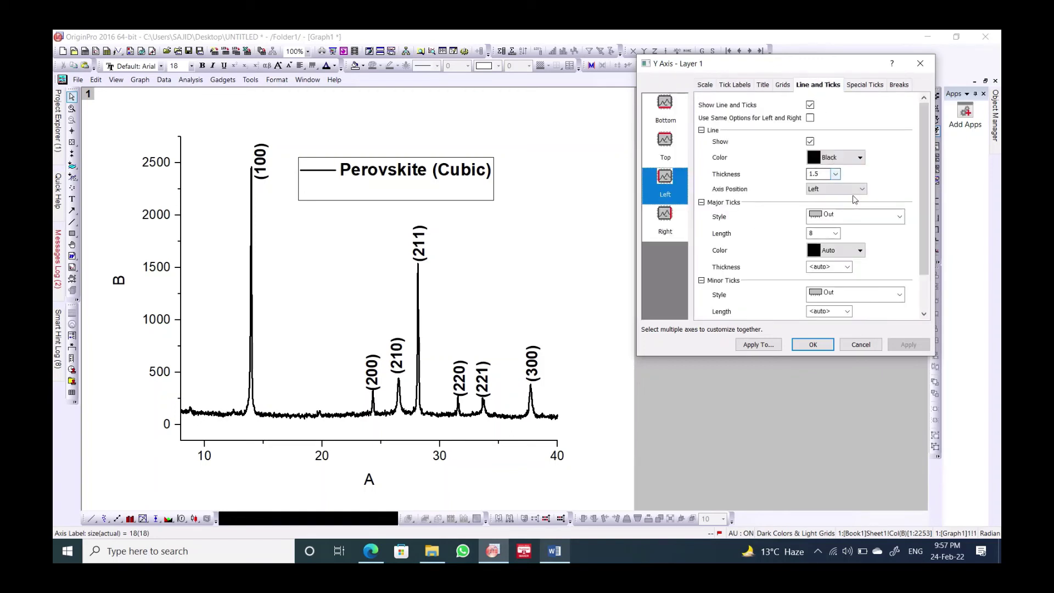
left_click(671, 120)
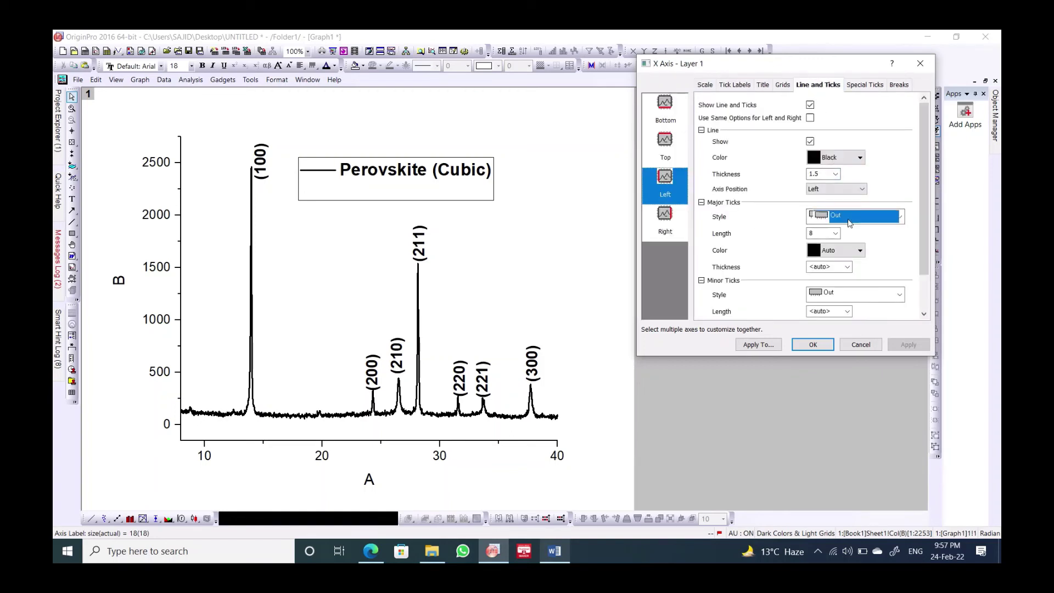
left_click(670, 149)
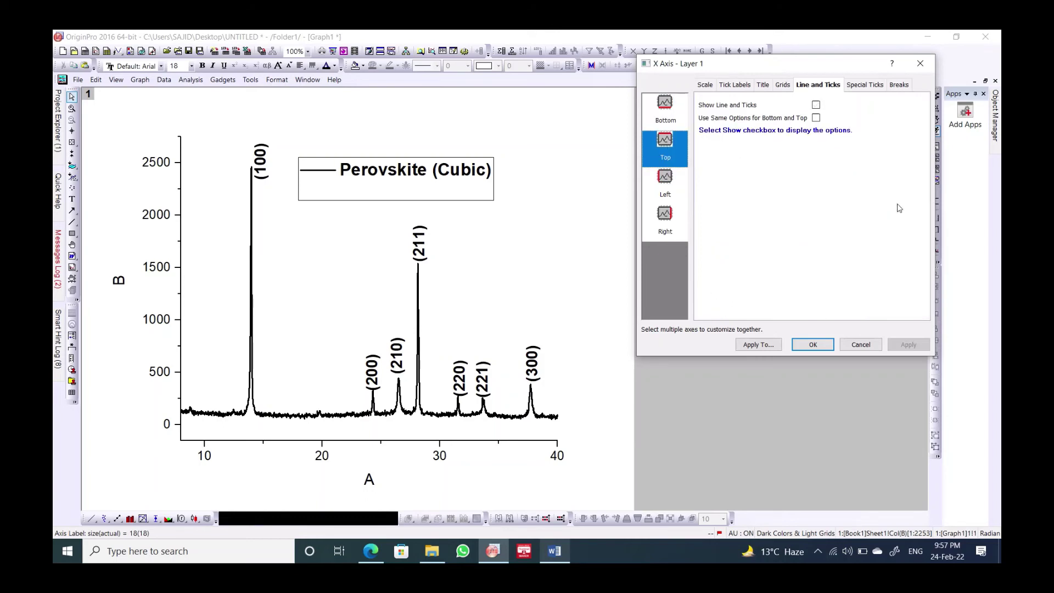
left_click(816, 105)
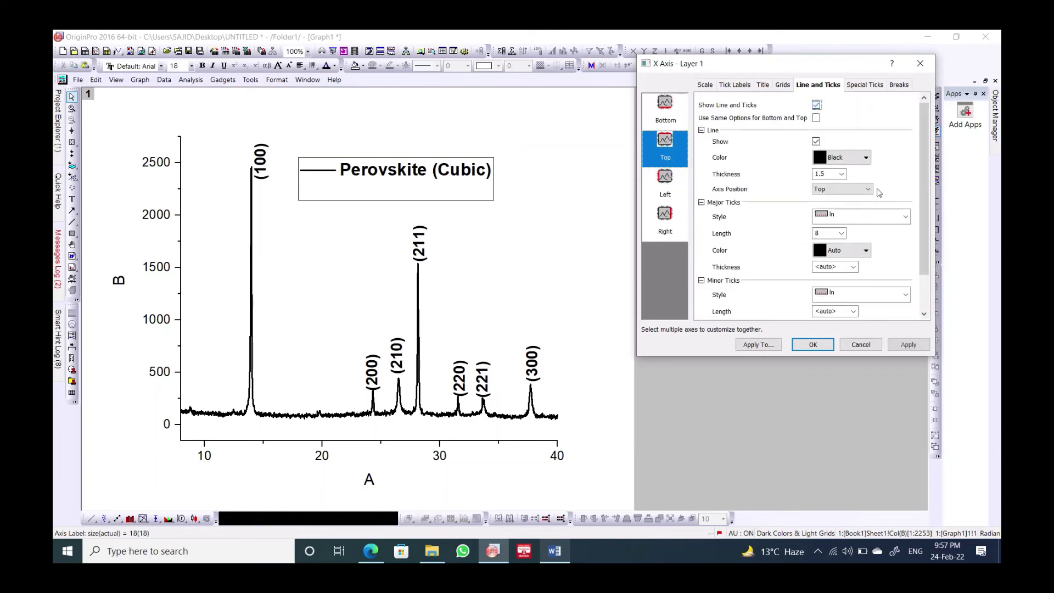
left_click(871, 217)
left_click(856, 268)
left_click(873, 295)
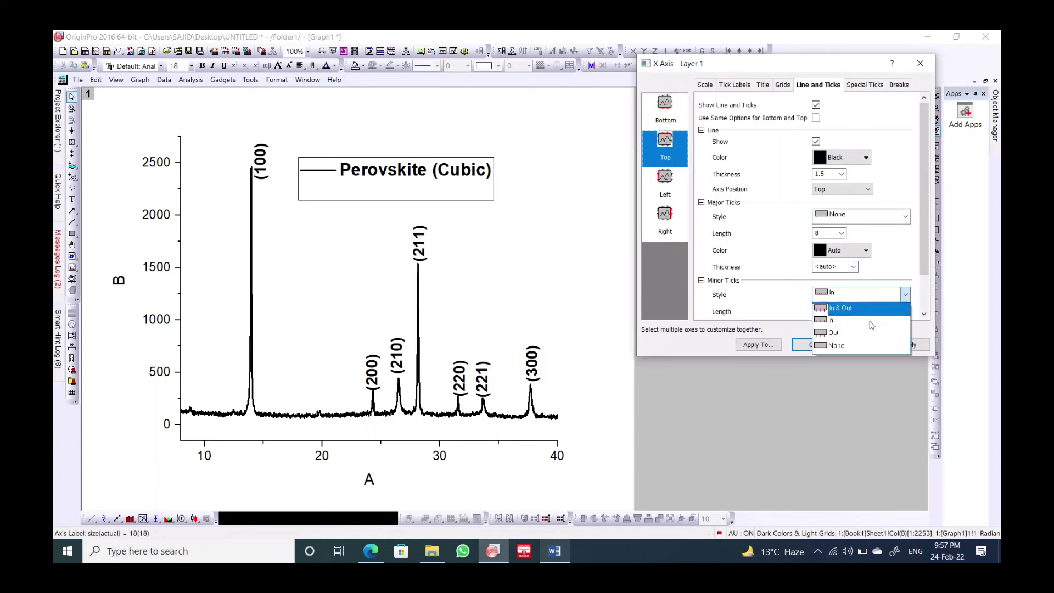
left_click(868, 345)
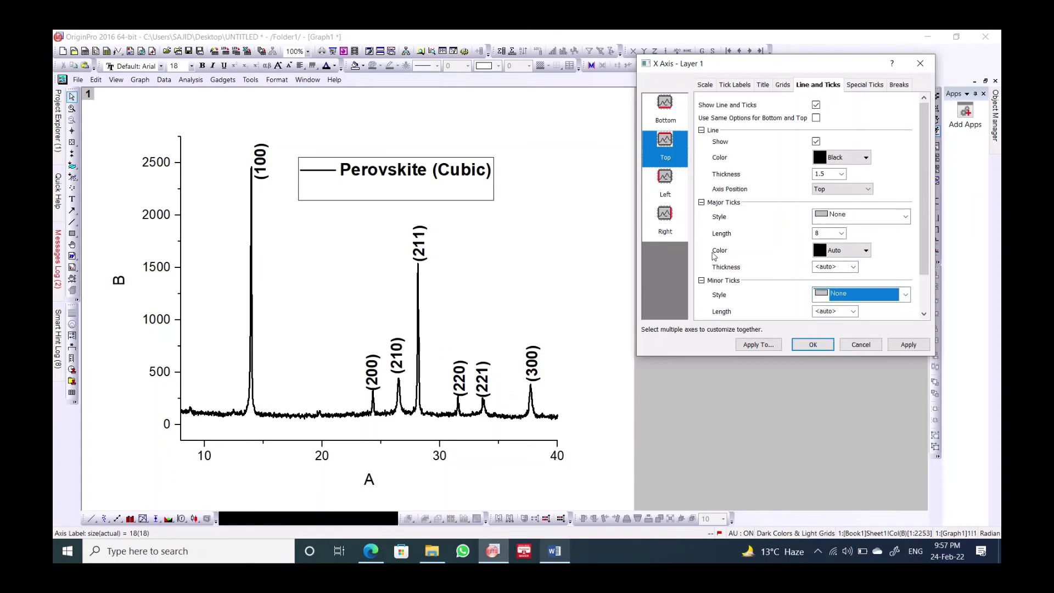
Show the right axis line with major and minor ticks set to None, and apply
left_click(665, 220)
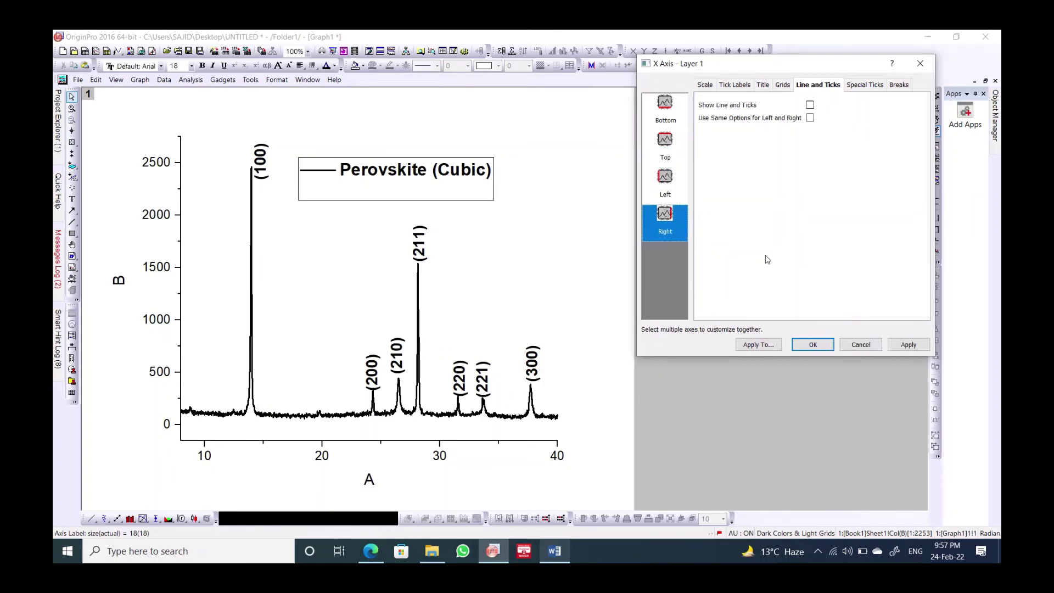
left_click(811, 105)
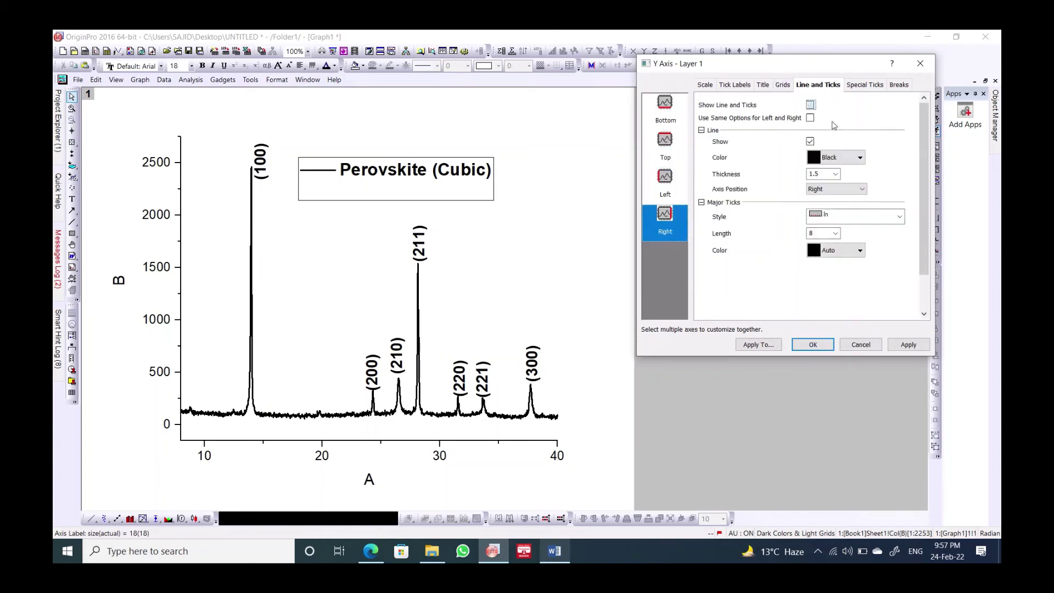
left_click(859, 218)
left_click(854, 269)
left_click(873, 296)
left_click(862, 347)
left_click(909, 344)
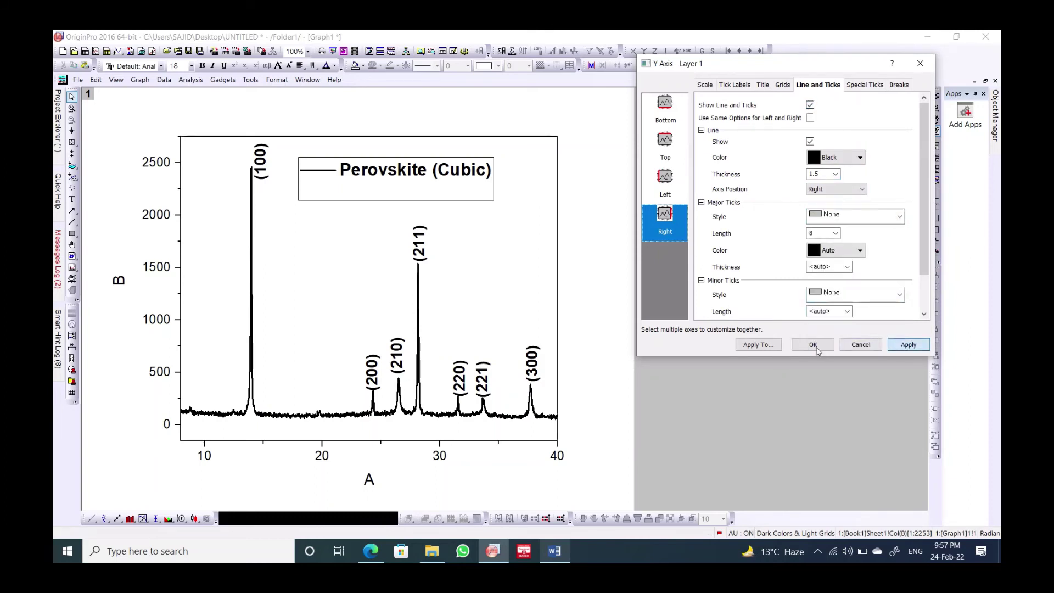
Set the axis line width to 3 for the plot frame
left_click(816, 346)
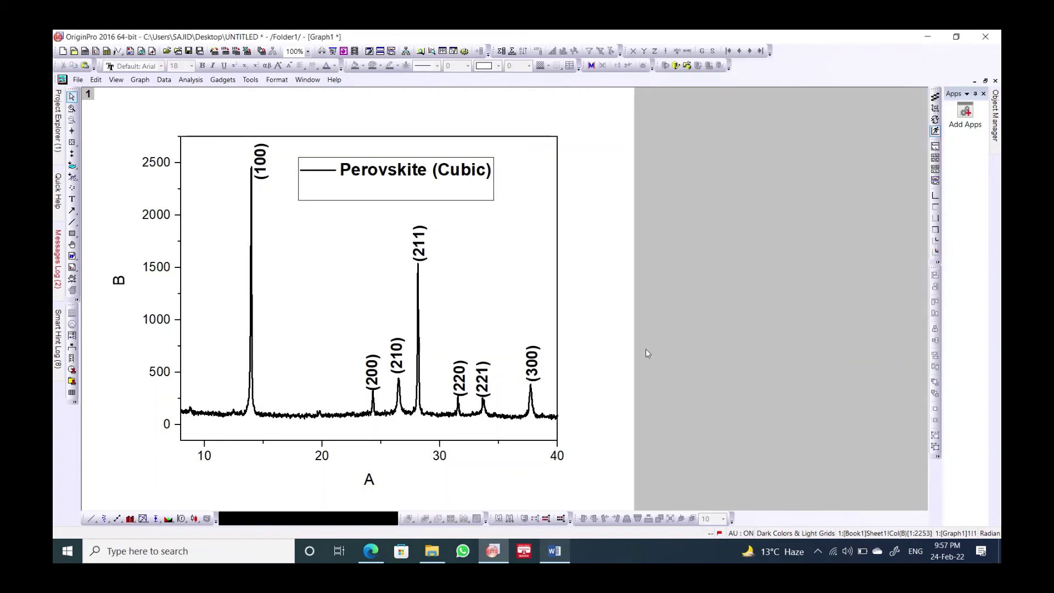
left_click(516, 136)
left_click(467, 66)
left_click(455, 117)
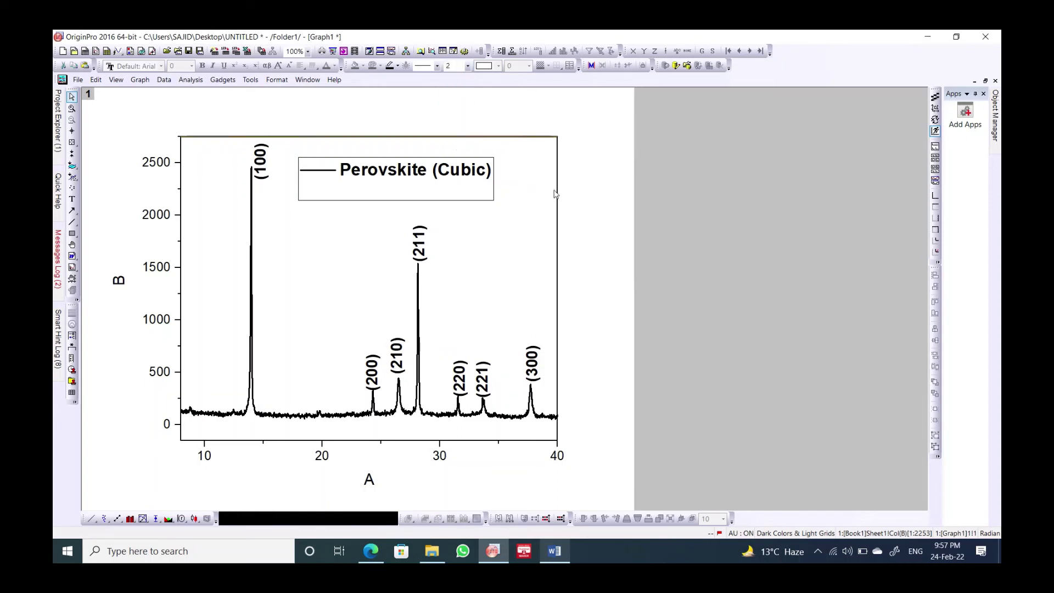
left_click(467, 66)
left_click(456, 126)
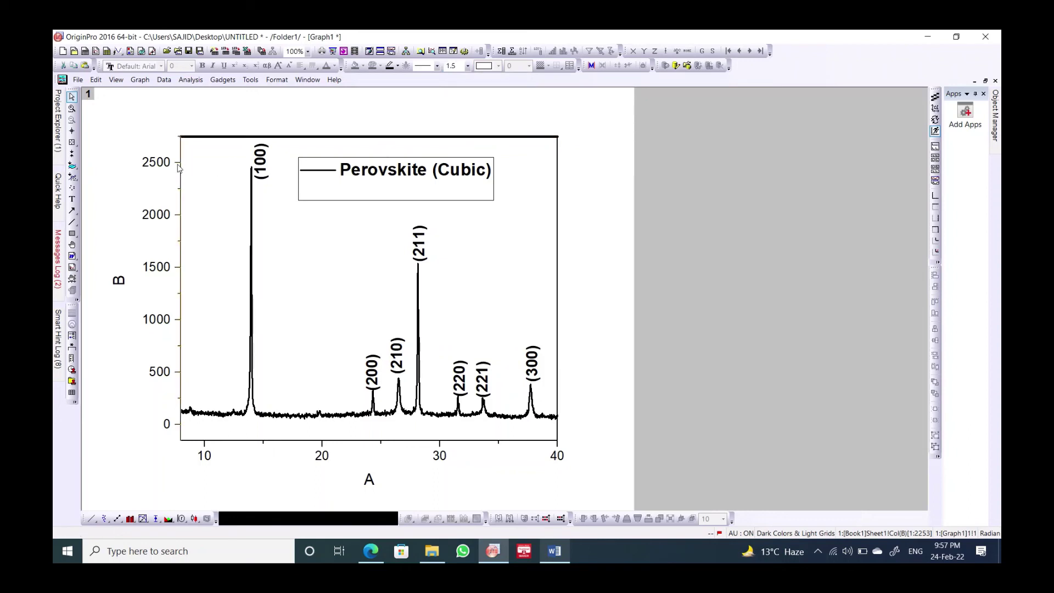
left_click(468, 66)
left_click(448, 126)
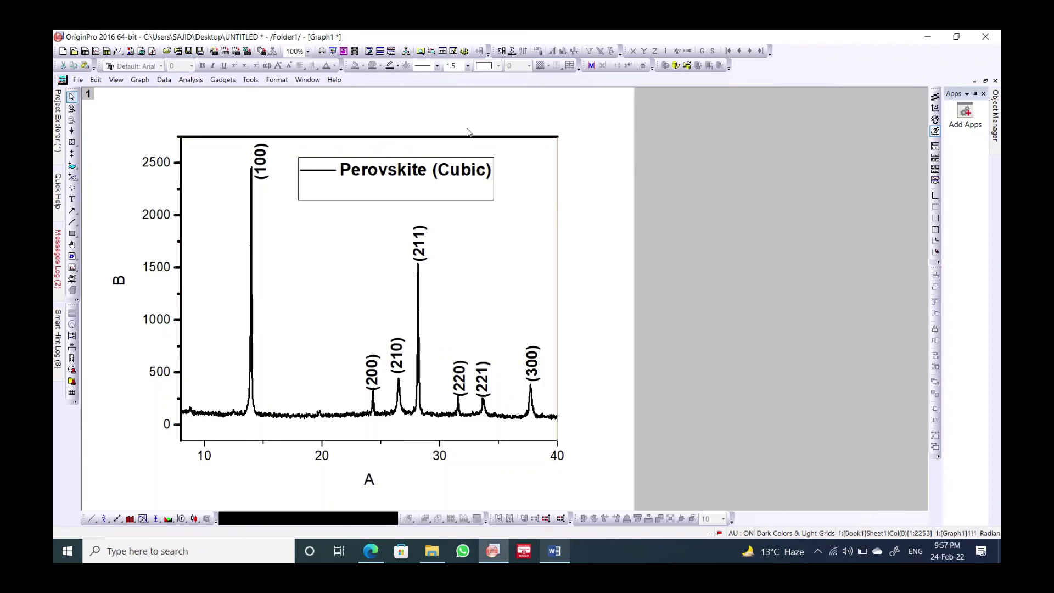
left_click(468, 66)
left_click(460, 125)
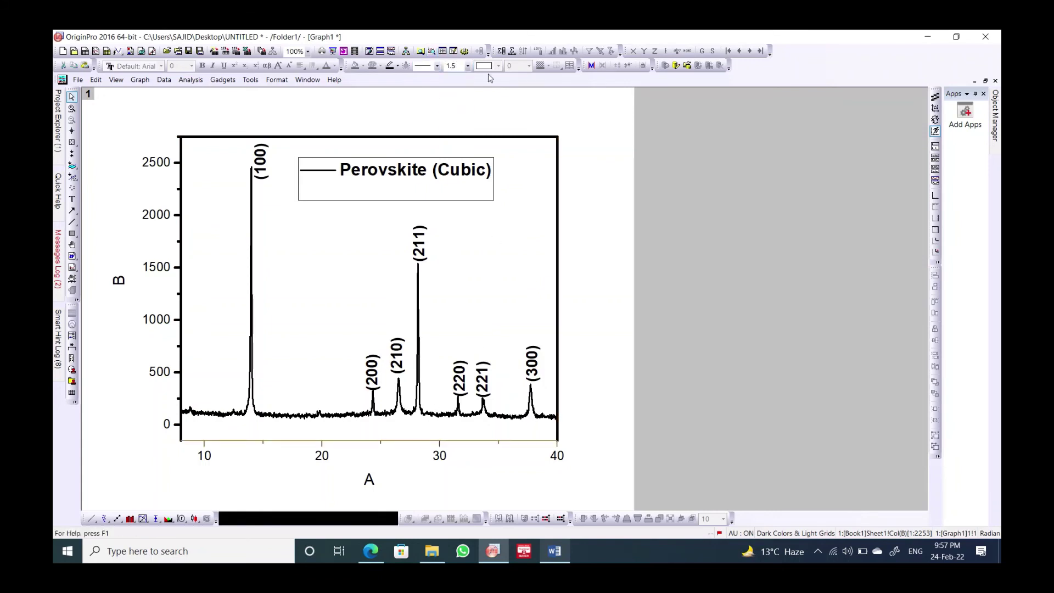
left_click(467, 66)
left_click(449, 127)
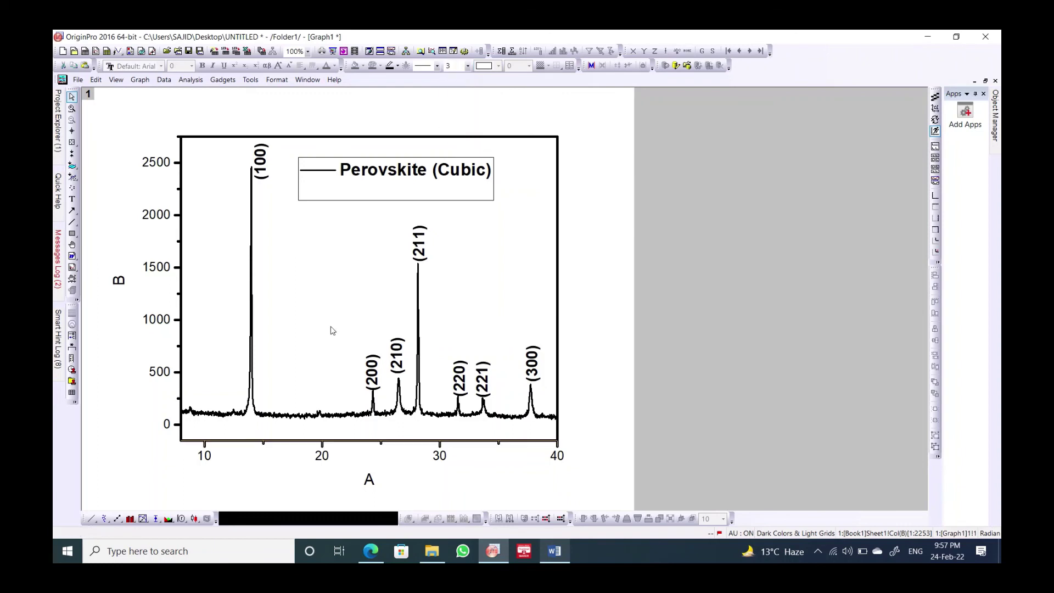
Make the y- and x-axis tick numbers bold at font size 20
left_click(153, 220)
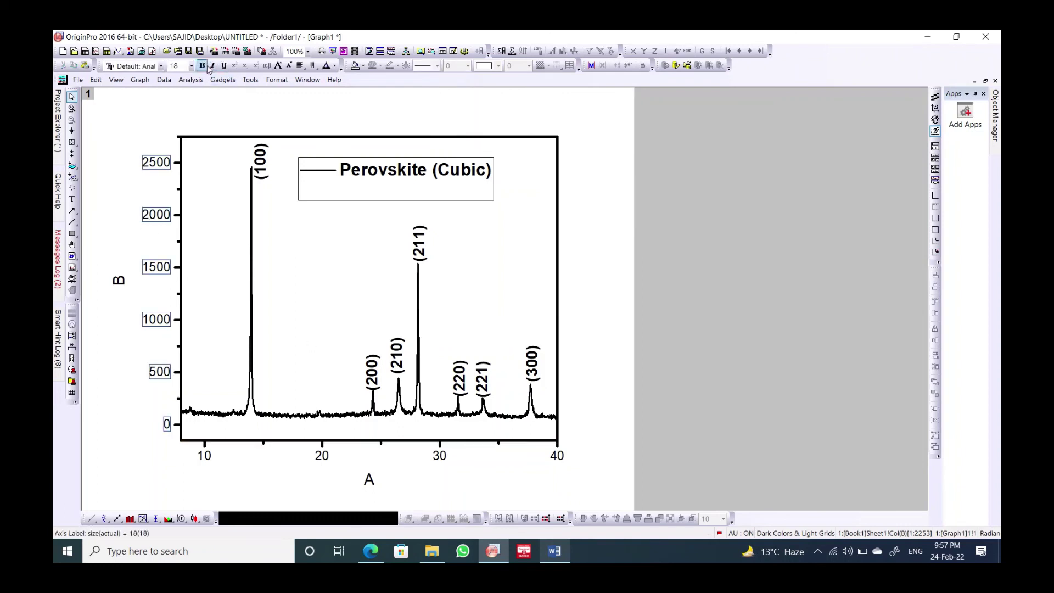
left_click(191, 66)
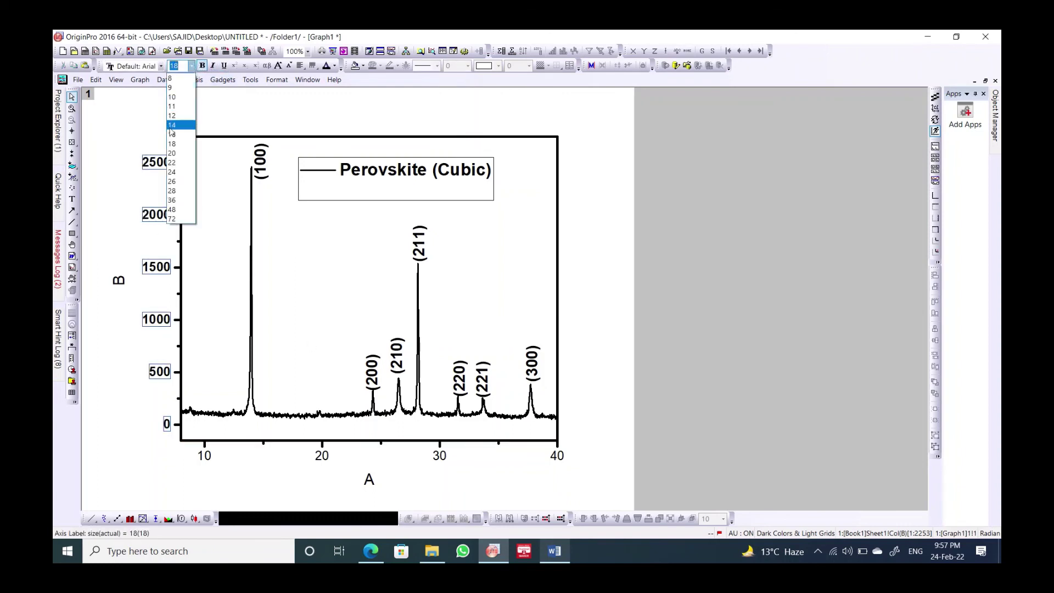
left_click(175, 154)
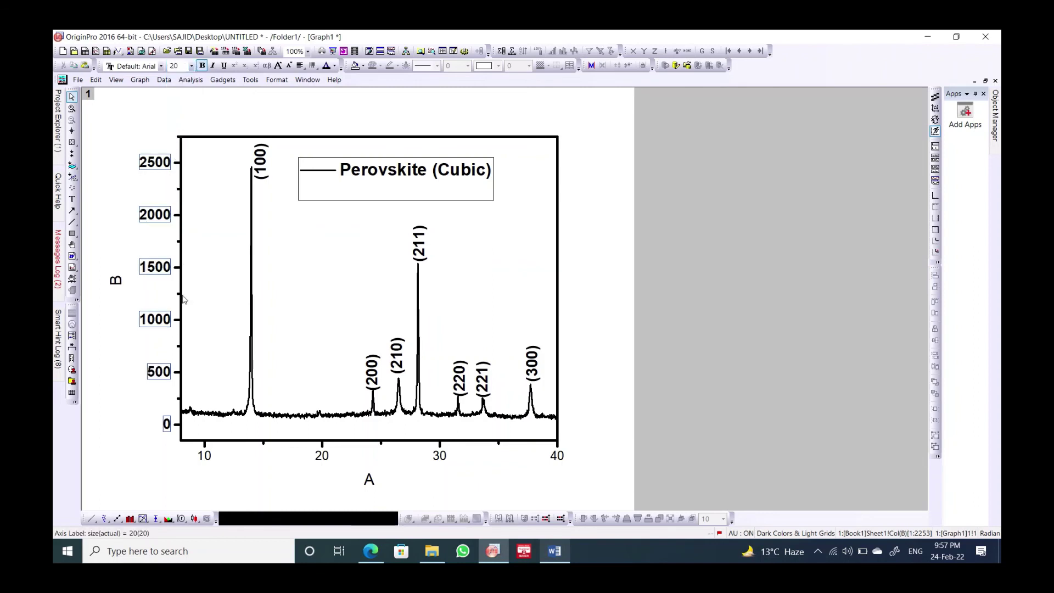
left_click(206, 458)
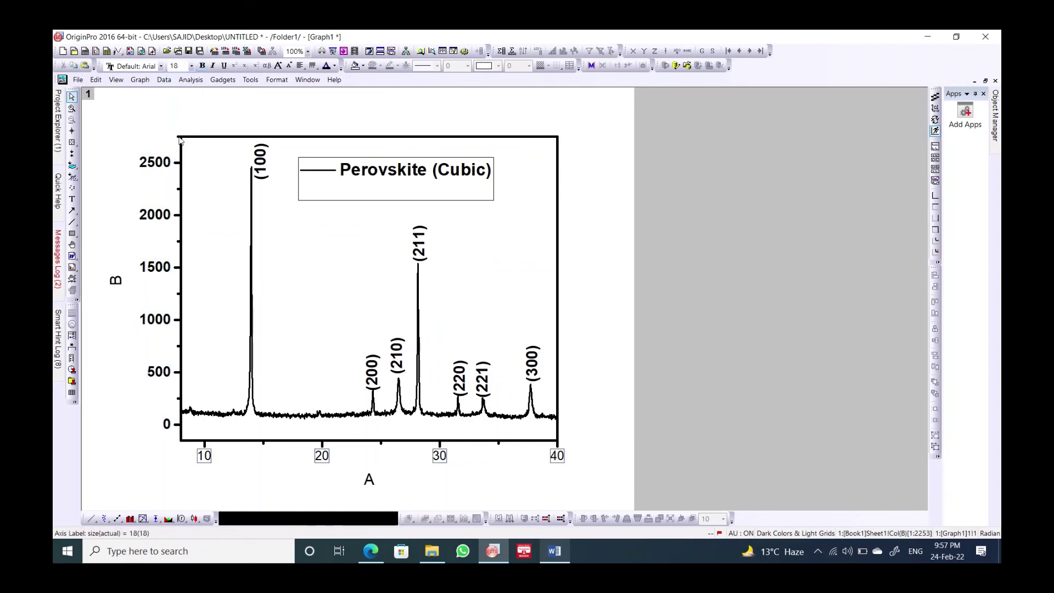
left_click(203, 66)
left_click(191, 66)
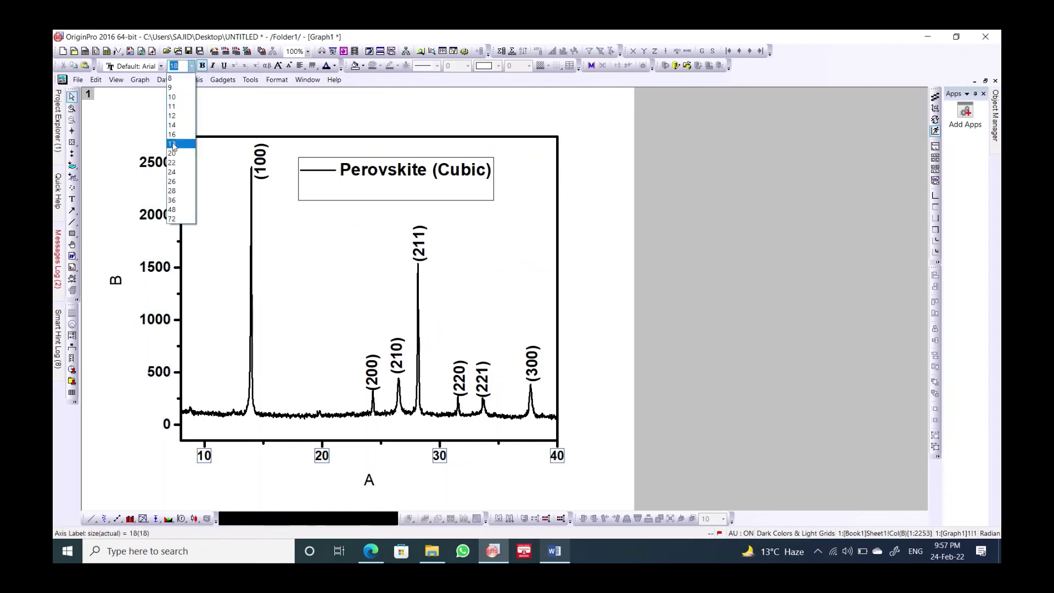
left_click(174, 217)
Replace the y-axis title 'B' with 'Intensity (a.u.)' at font size 24
double_click(118, 281)
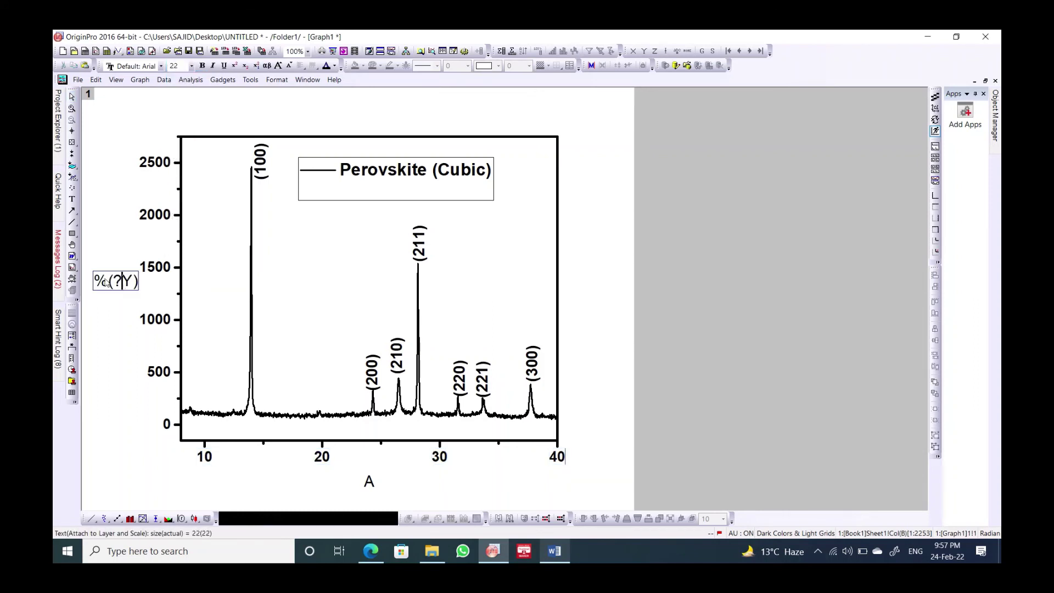
left_click_drag(96, 283, 141, 289)
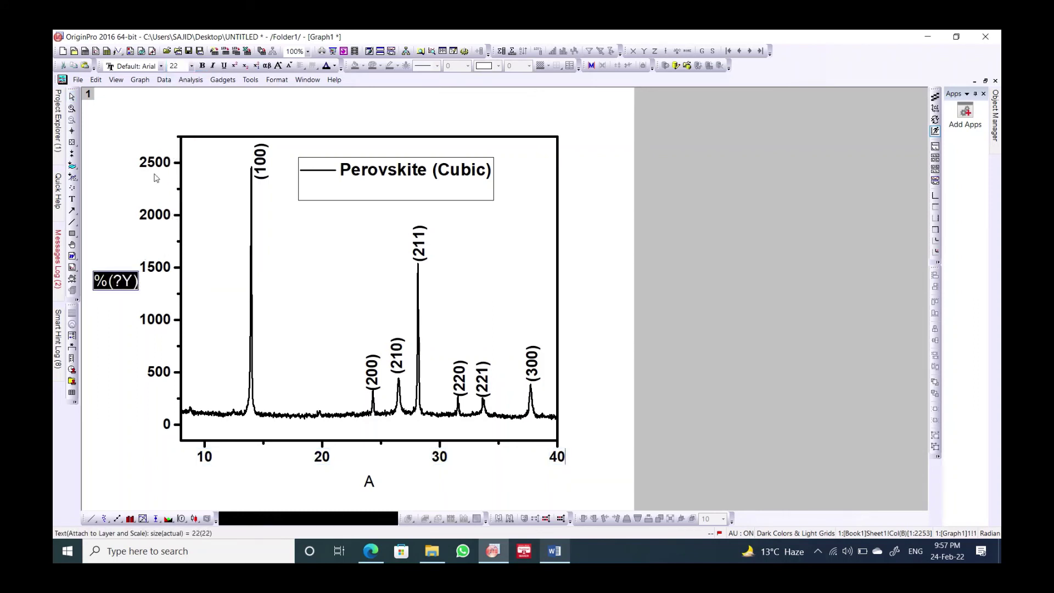
left_click(192, 66)
left_click(175, 173)
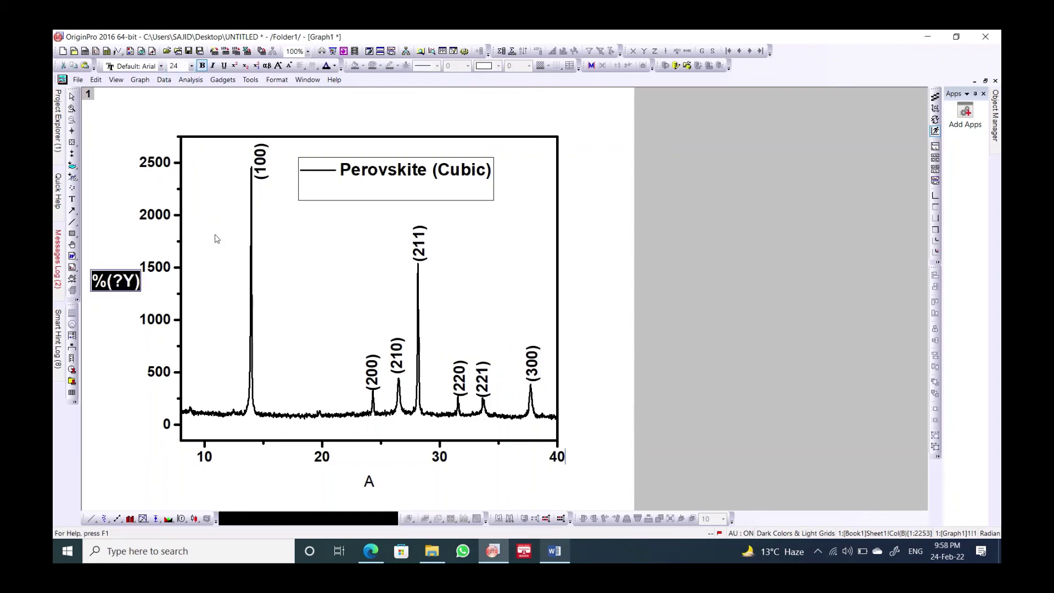
type("Intensi")
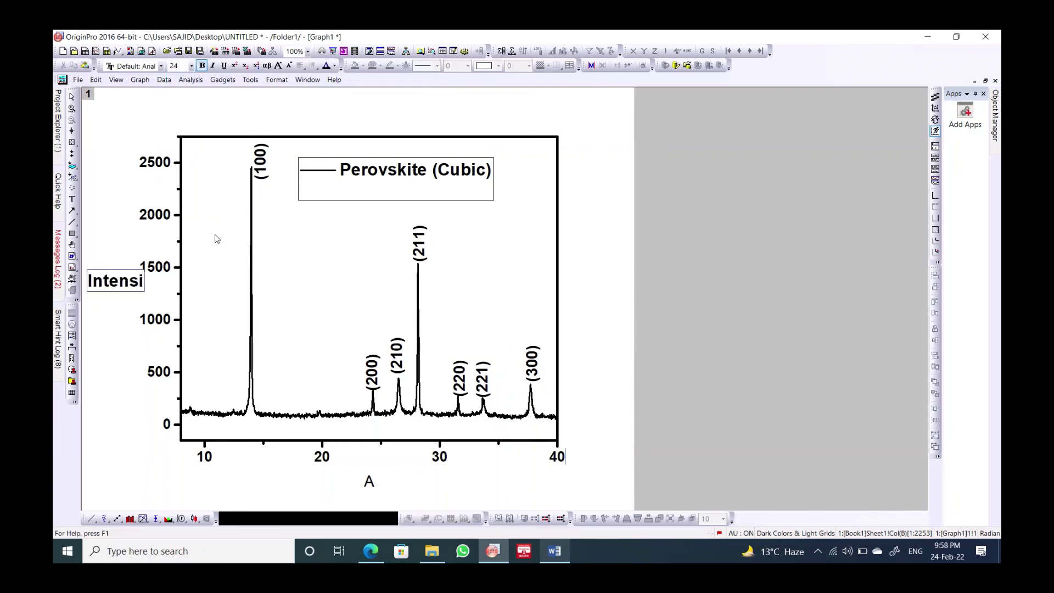
type("ty (")
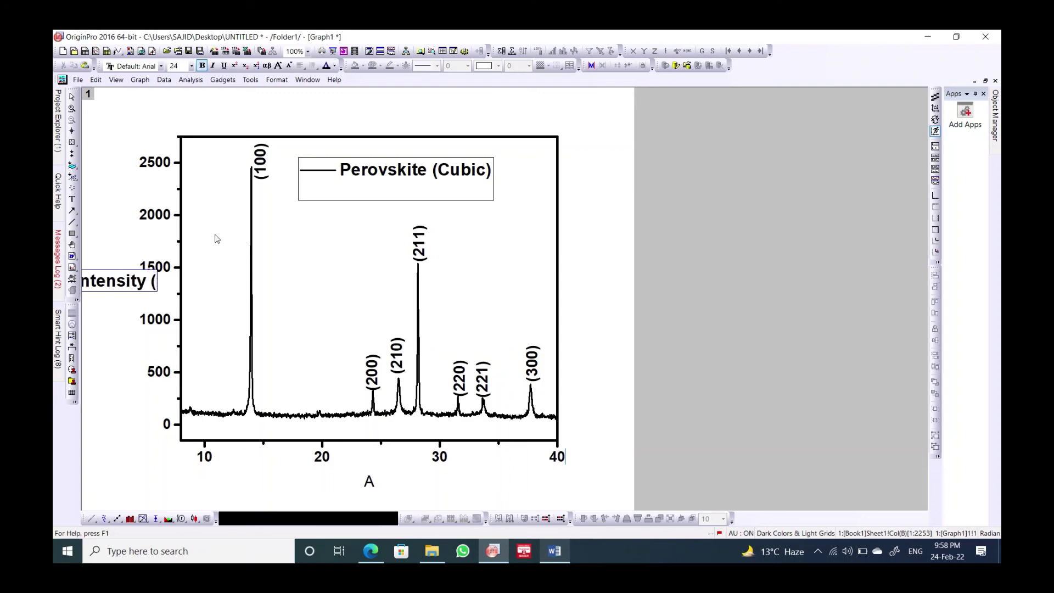
type("a.")
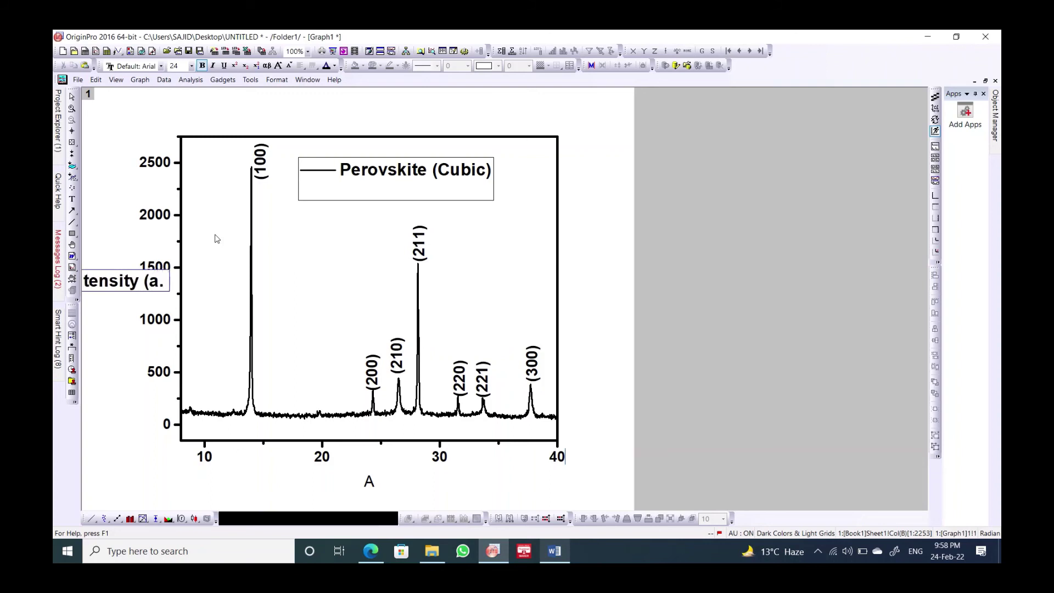
type("u.")
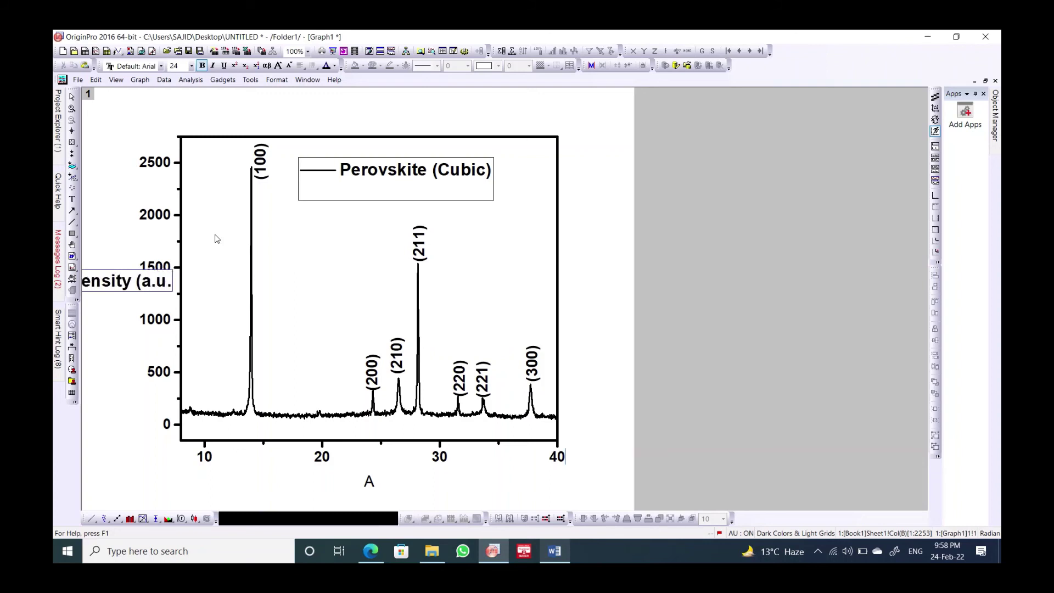
type(")")
left_click(217, 239)
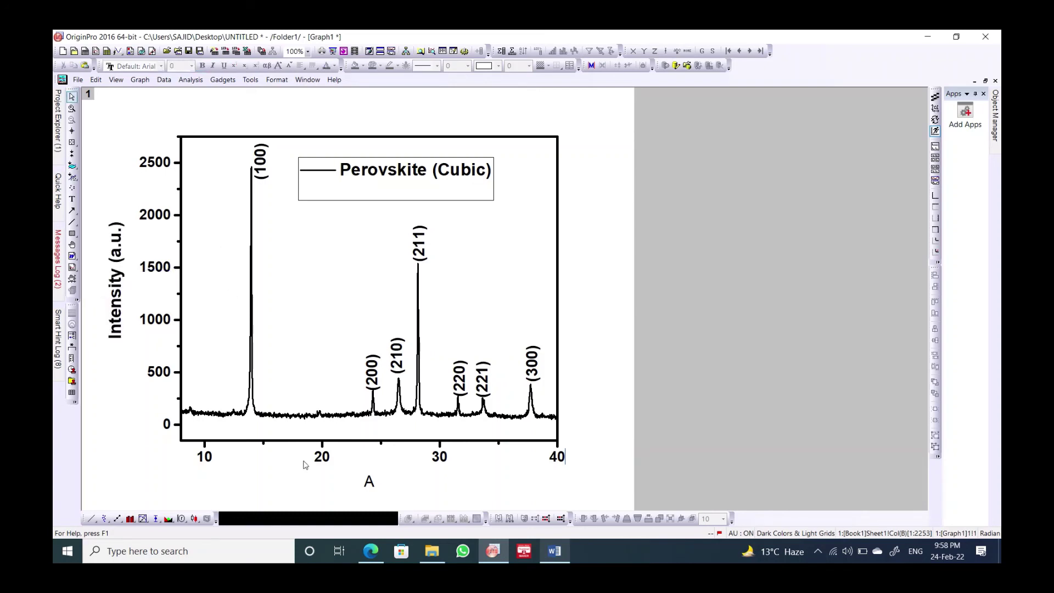
Set the x-axis title to size 24 and replace 'A' with '2'
double_click(369, 482)
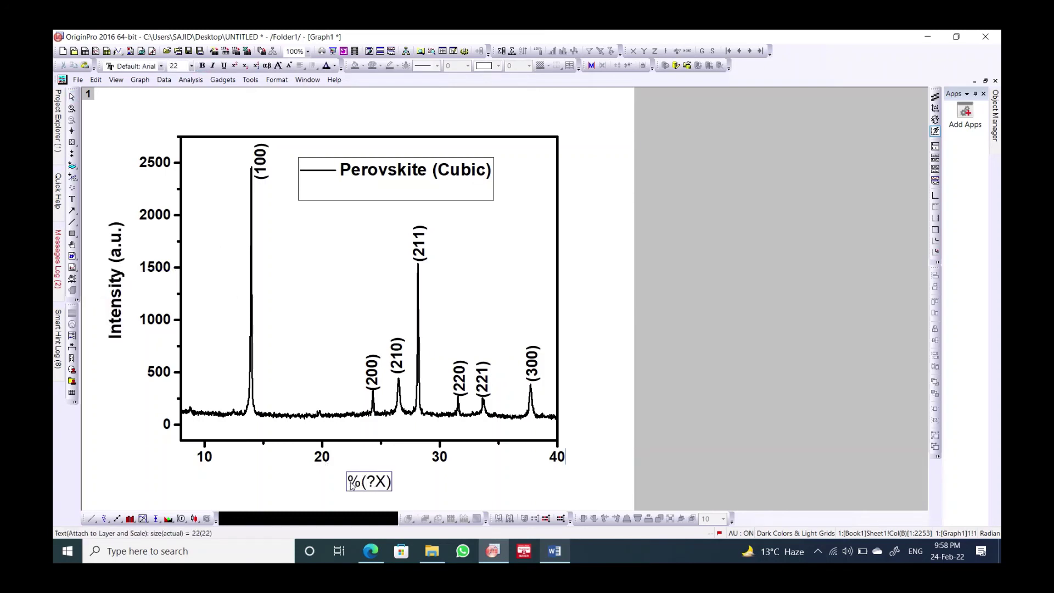
left_click_drag(348, 482, 393, 485)
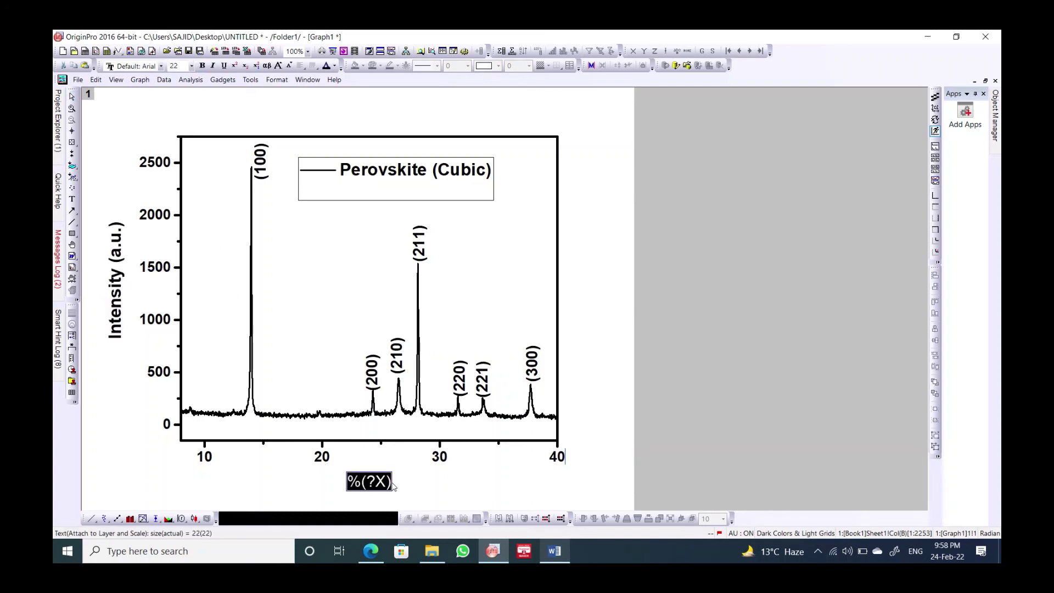
left_click(191, 66)
left_click(175, 171)
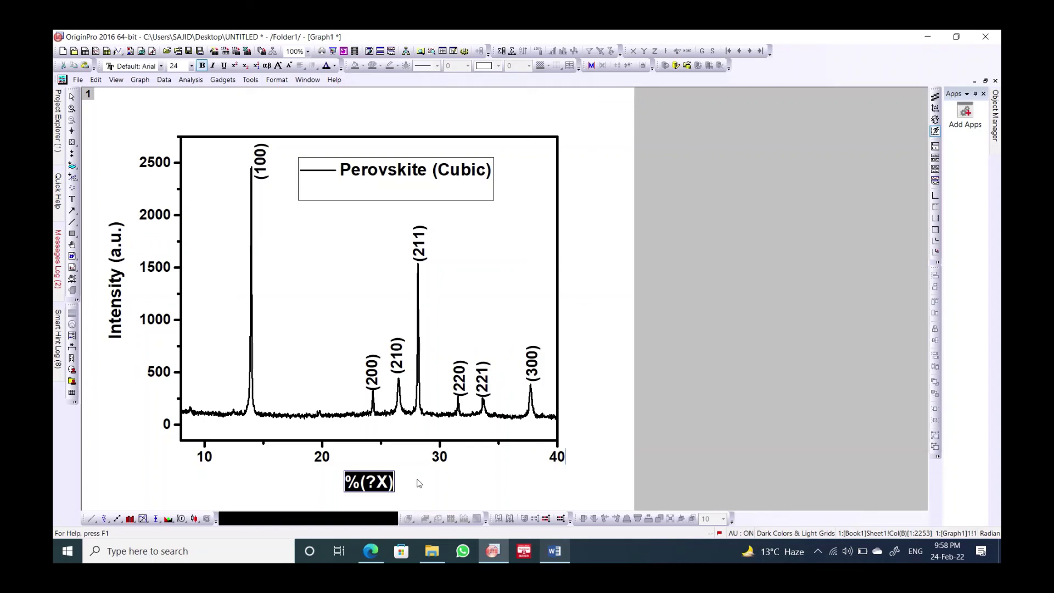
type("@")
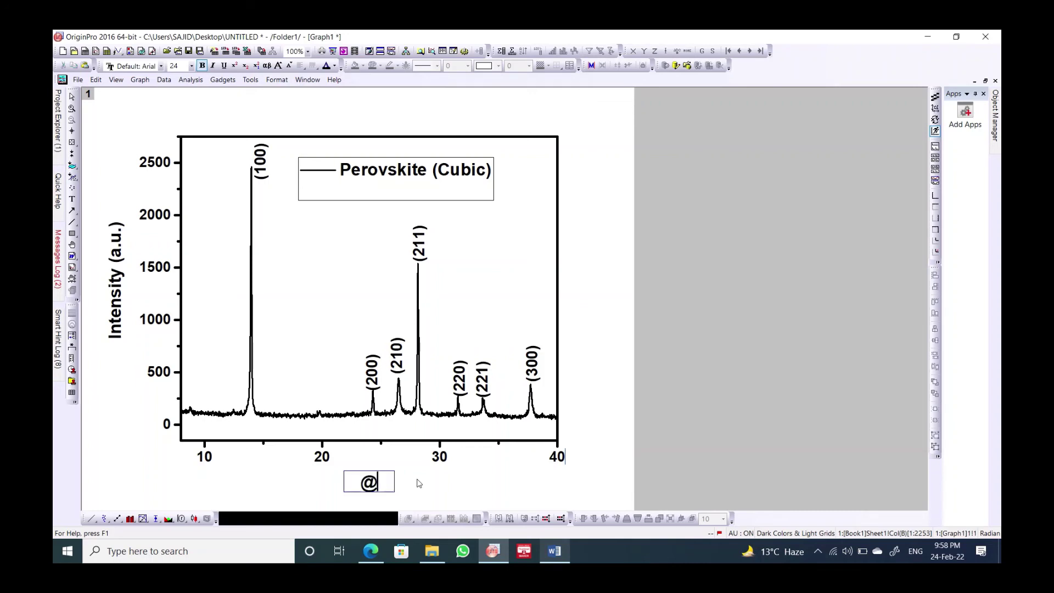
key("BackSpace")
type("2")
Insert θ from the Symbol Map after the 2 in the x-axis title
right_click(377, 487)
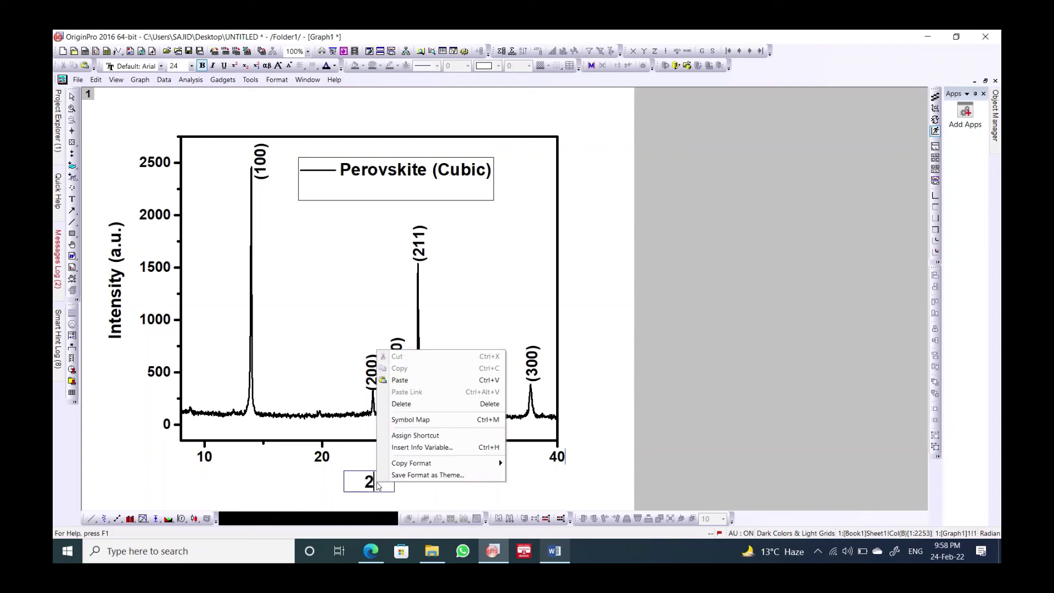
left_click(413, 420)
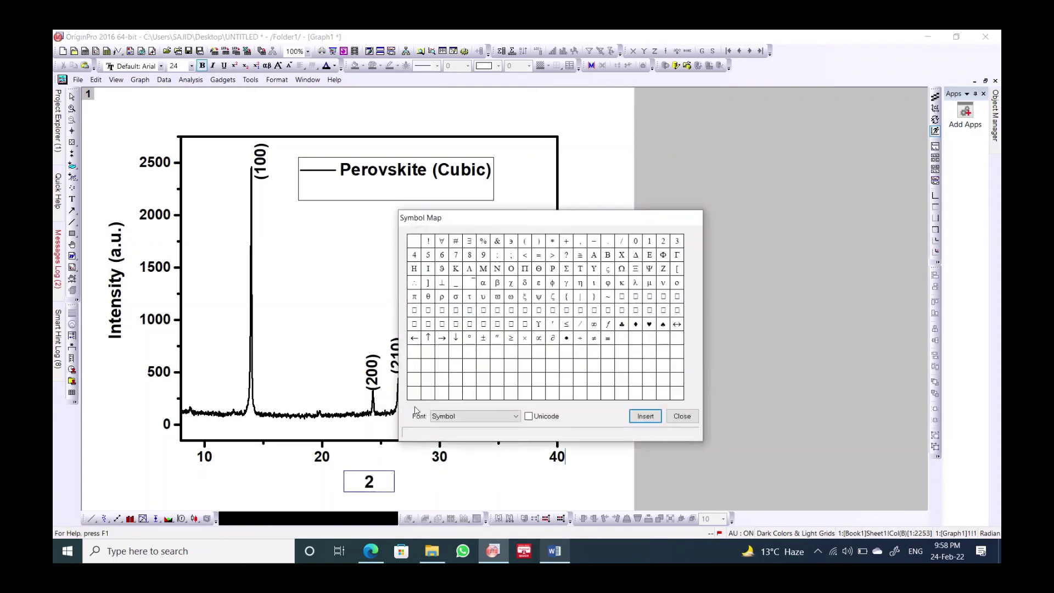
left_click(429, 297)
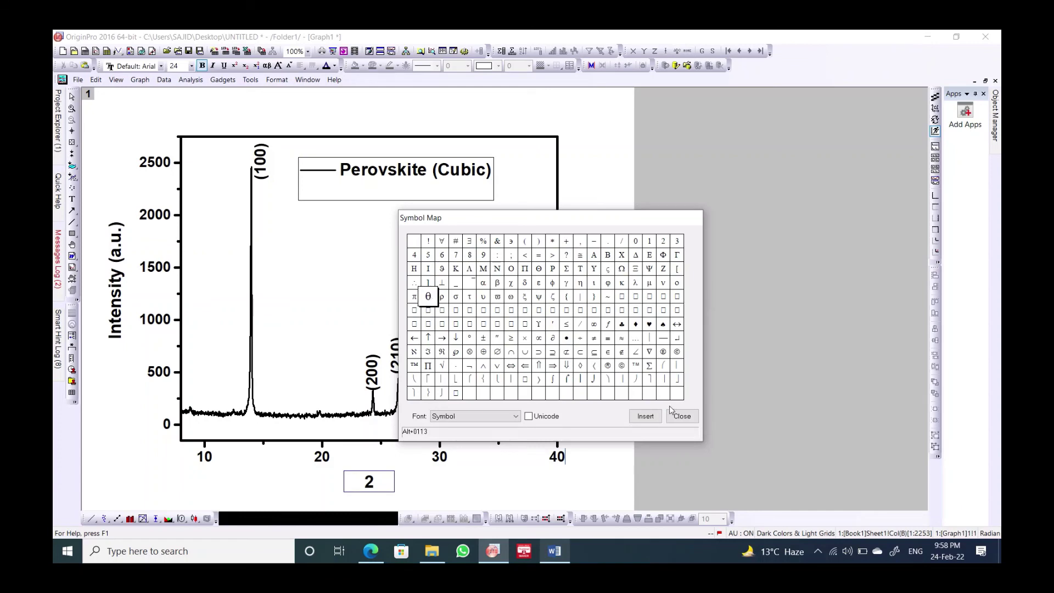
left_click(645, 416)
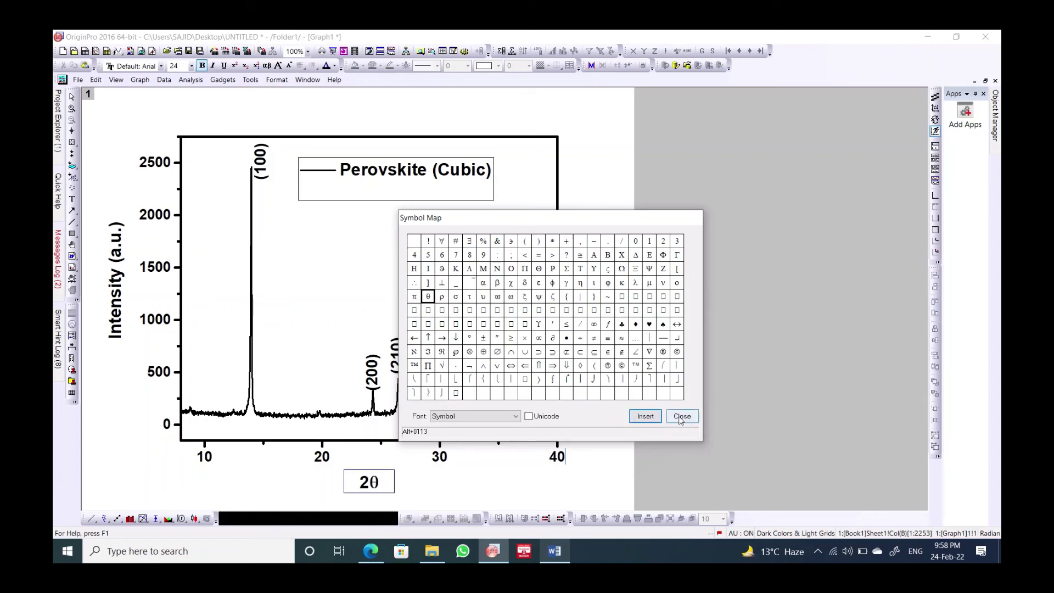
left_click(681, 417)
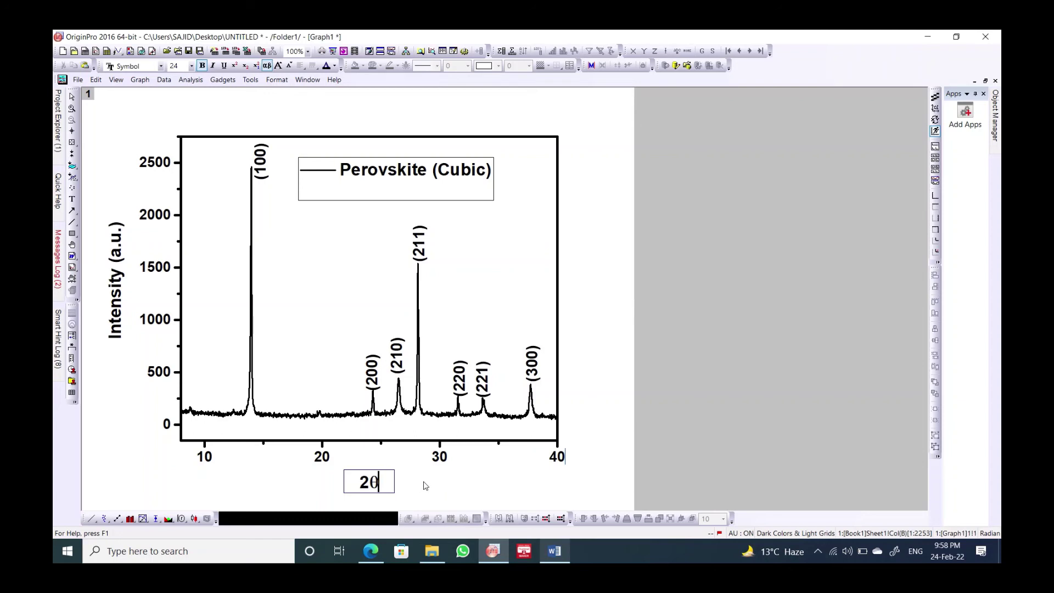
Add a superscript 0 degree mark and reposition the 2θ title under the x-axis
type("/")
type("d")
key("BackSpace")
key("BackSpace")
left_click(235, 65)
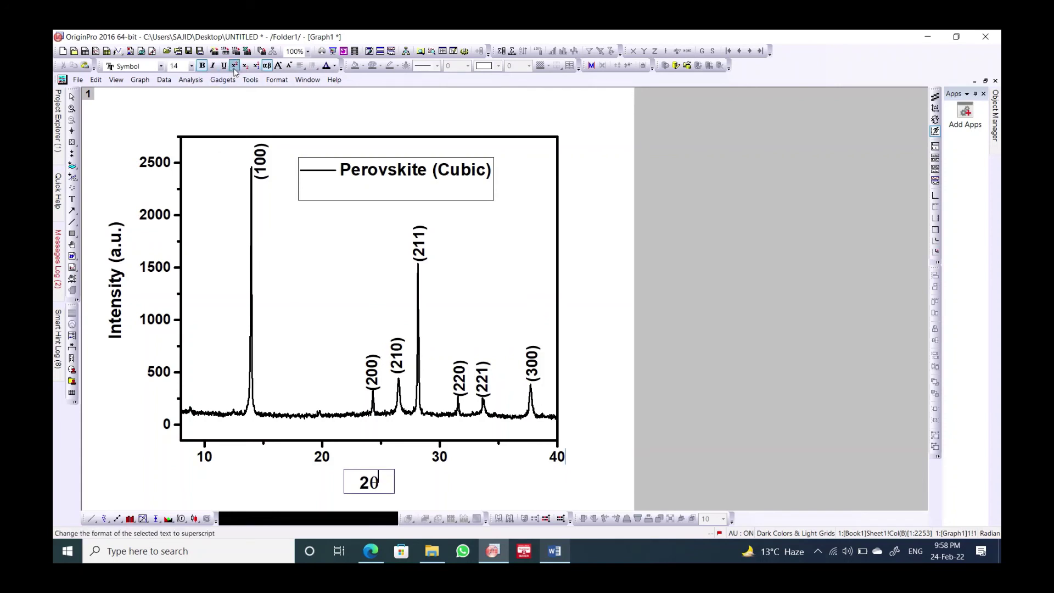
type("0")
left_click(434, 484)
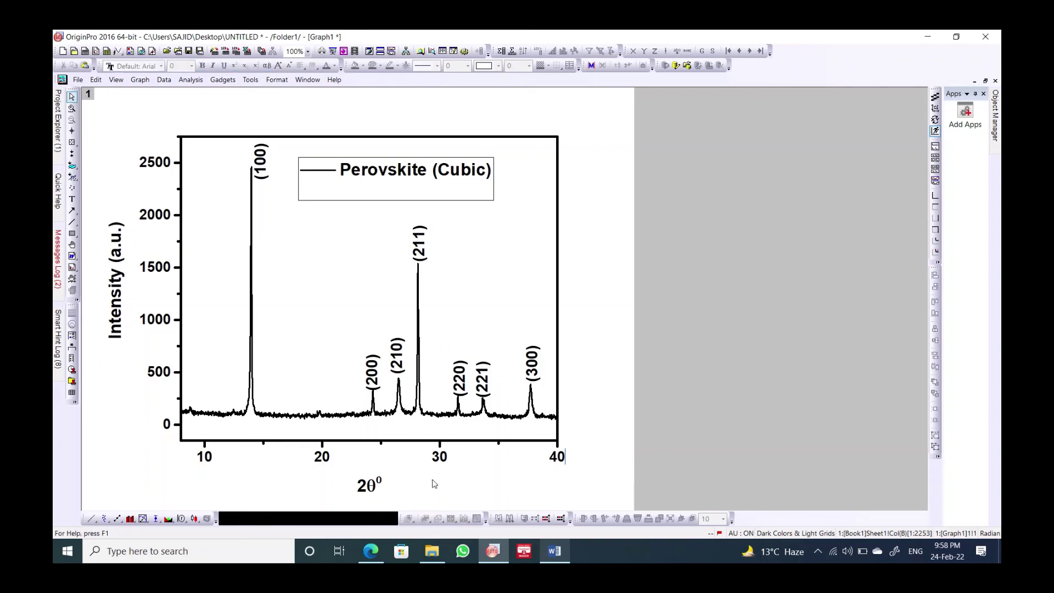
double_click(356, 484)
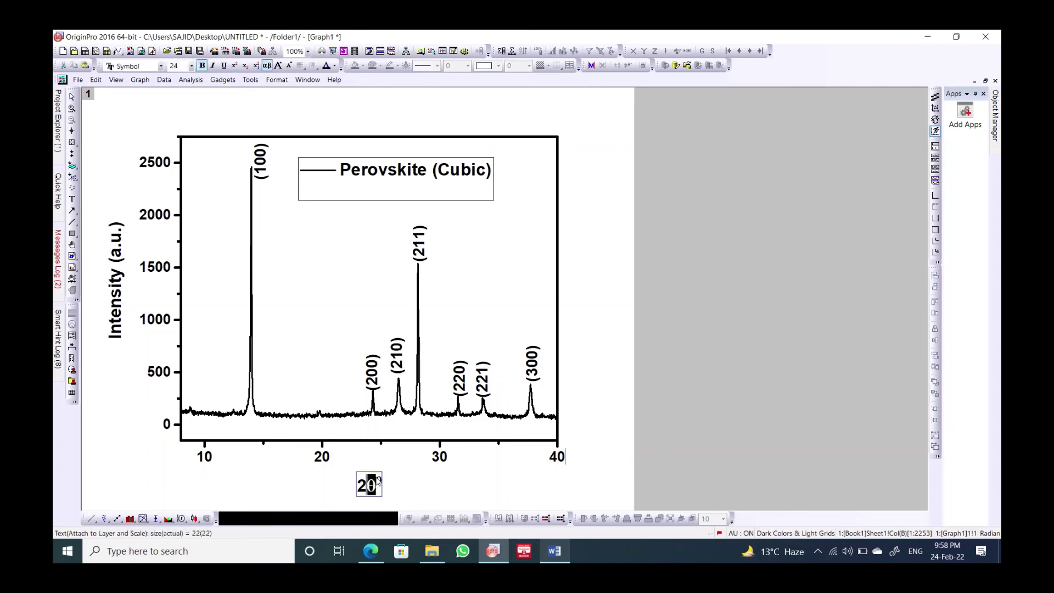
left_click(405, 486)
left_click_drag(370, 488, 374, 481)
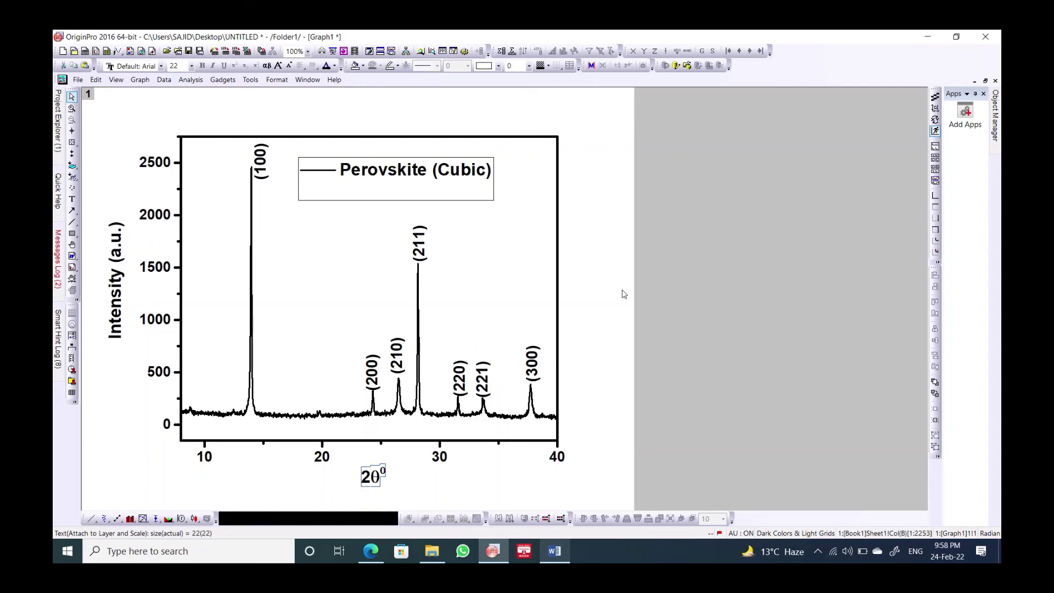
left_click(547, 558)
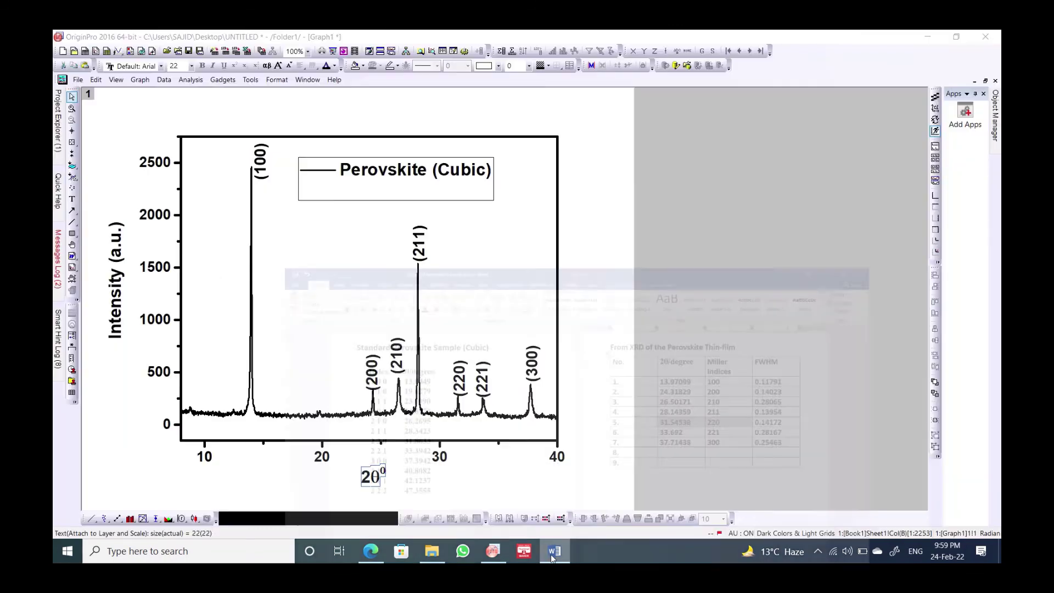
left_click(551, 559)
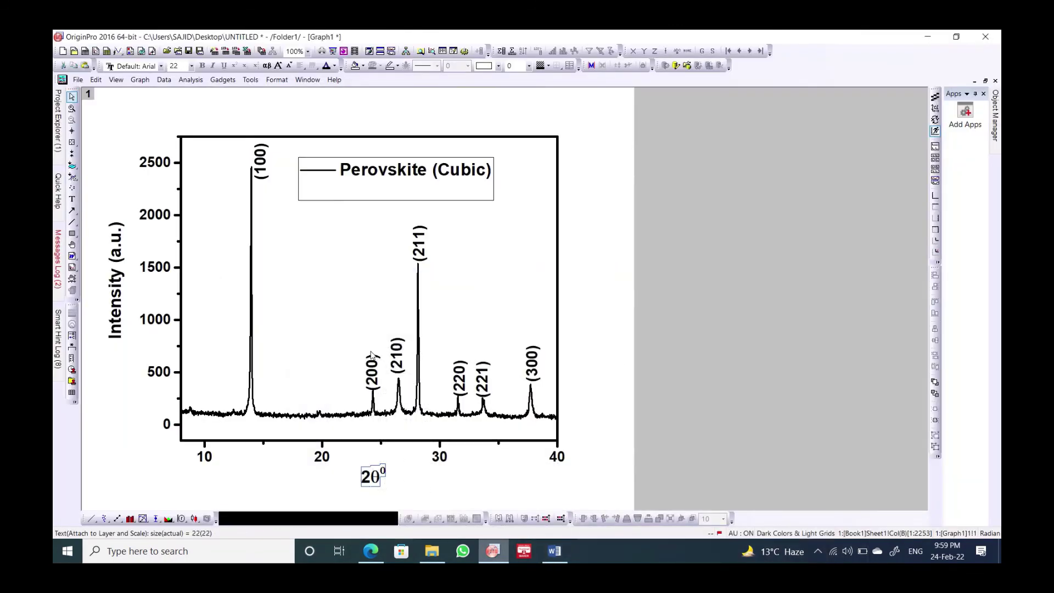